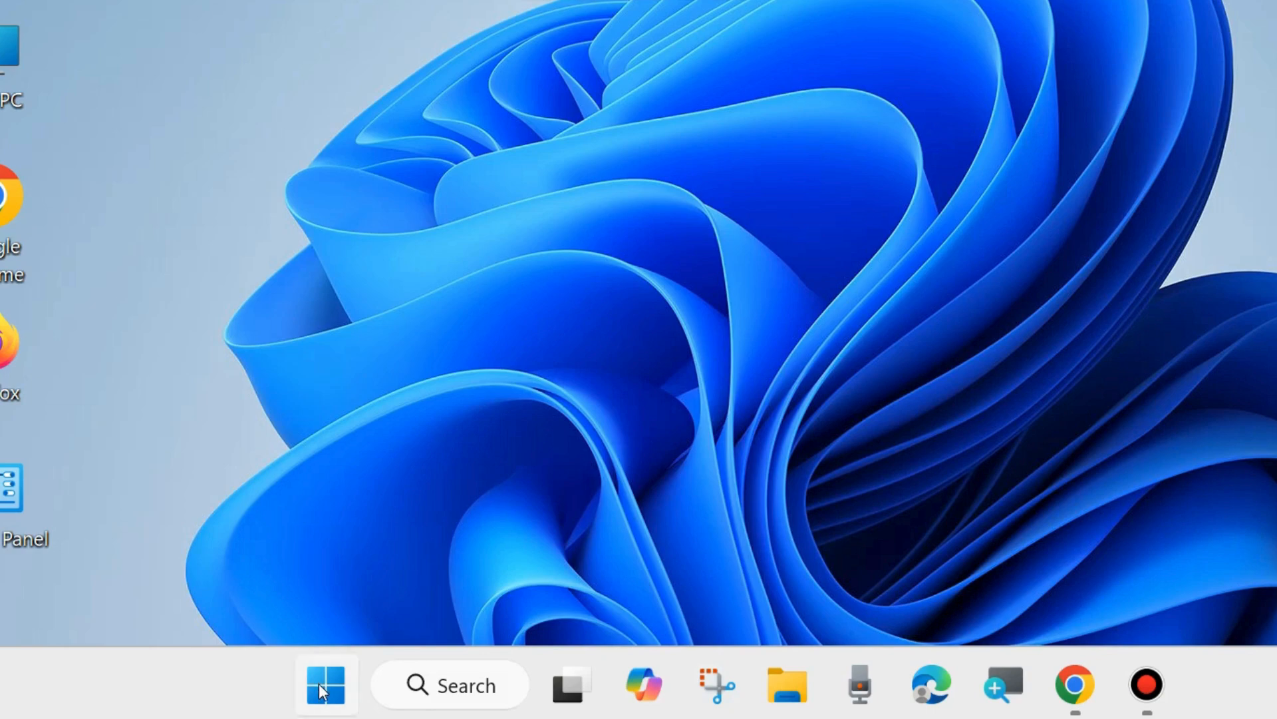
- Open Settings from the Start button's context menu and go to the System page
right_click(320, 688)
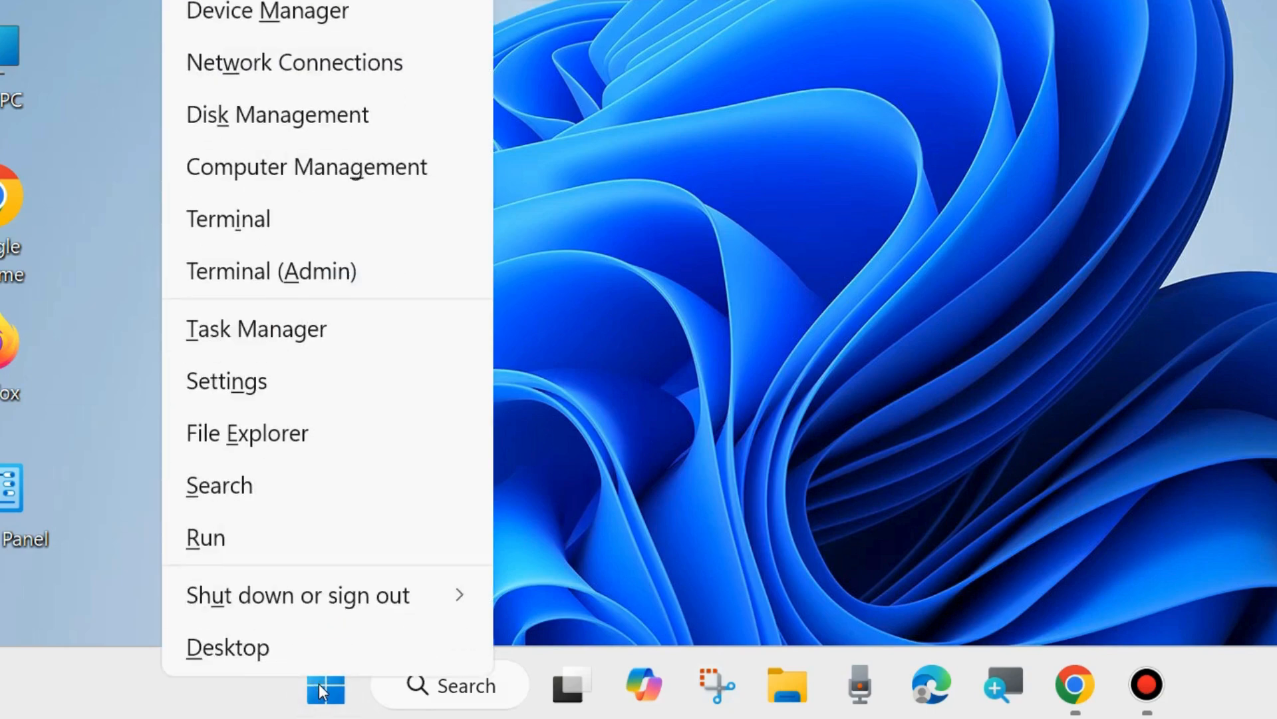
click(220, 385)
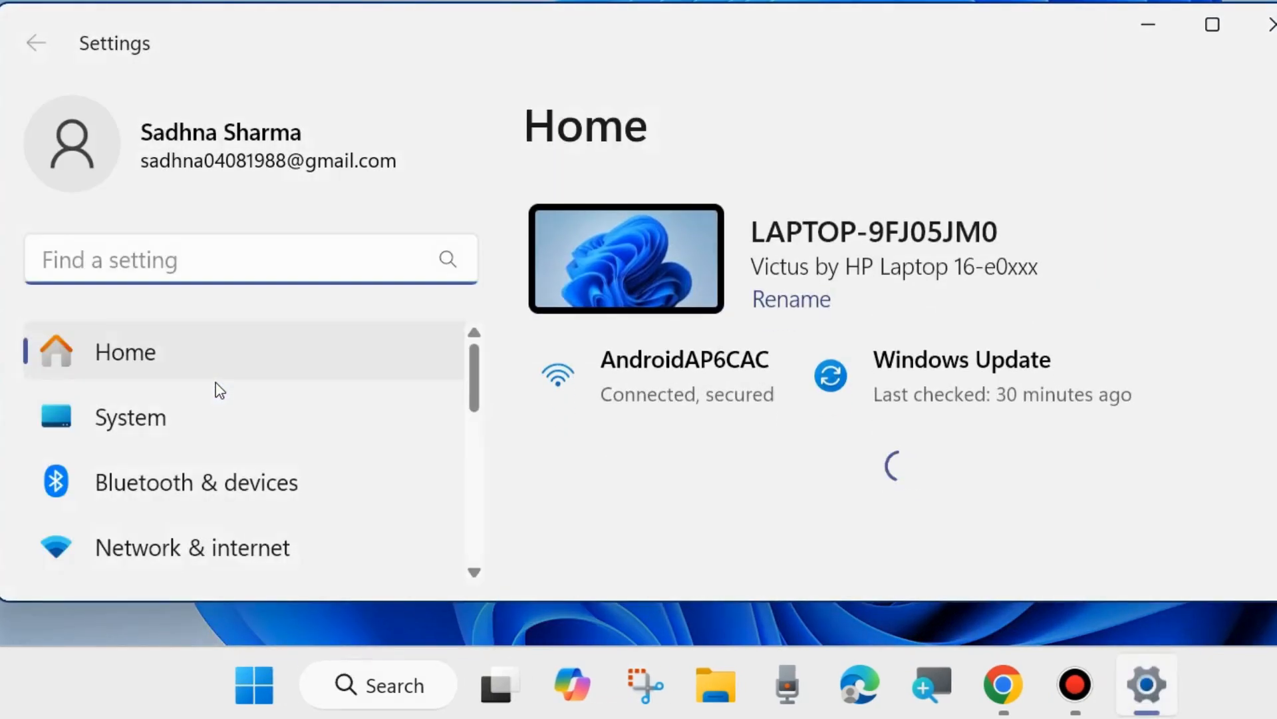
scroll(219, 391, down, 5)
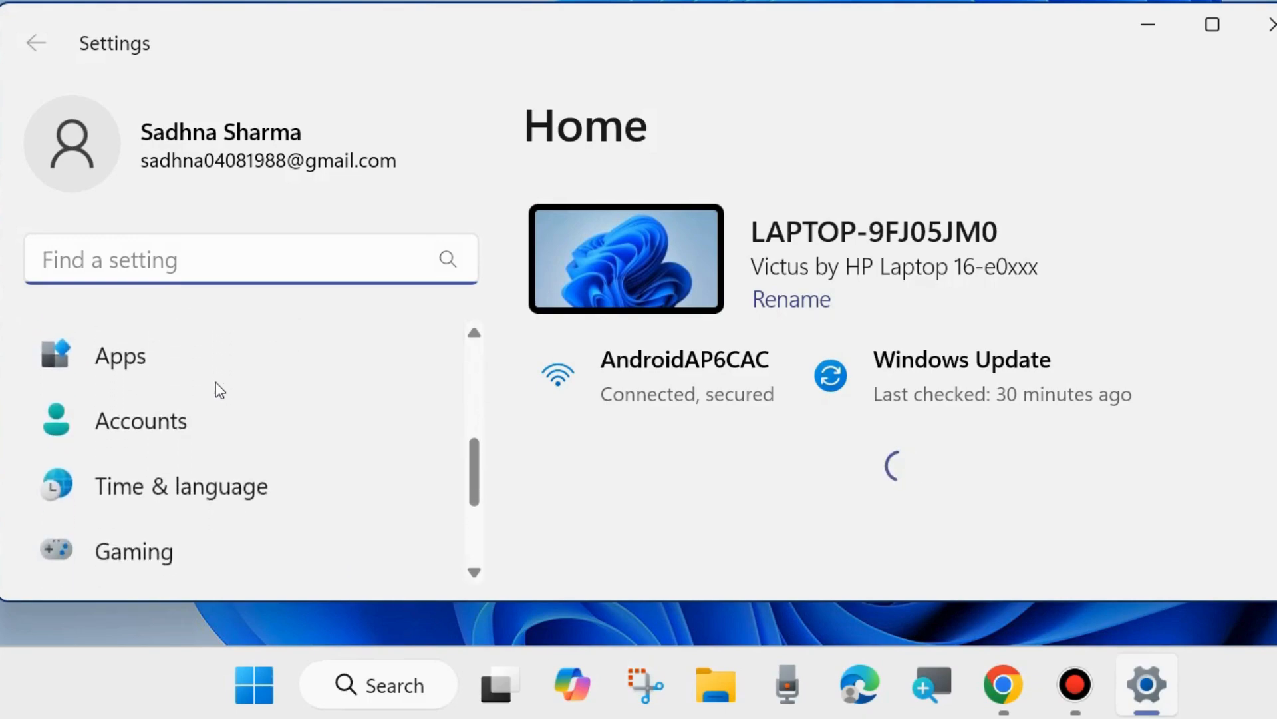
scroll(220, 390, up, 5)
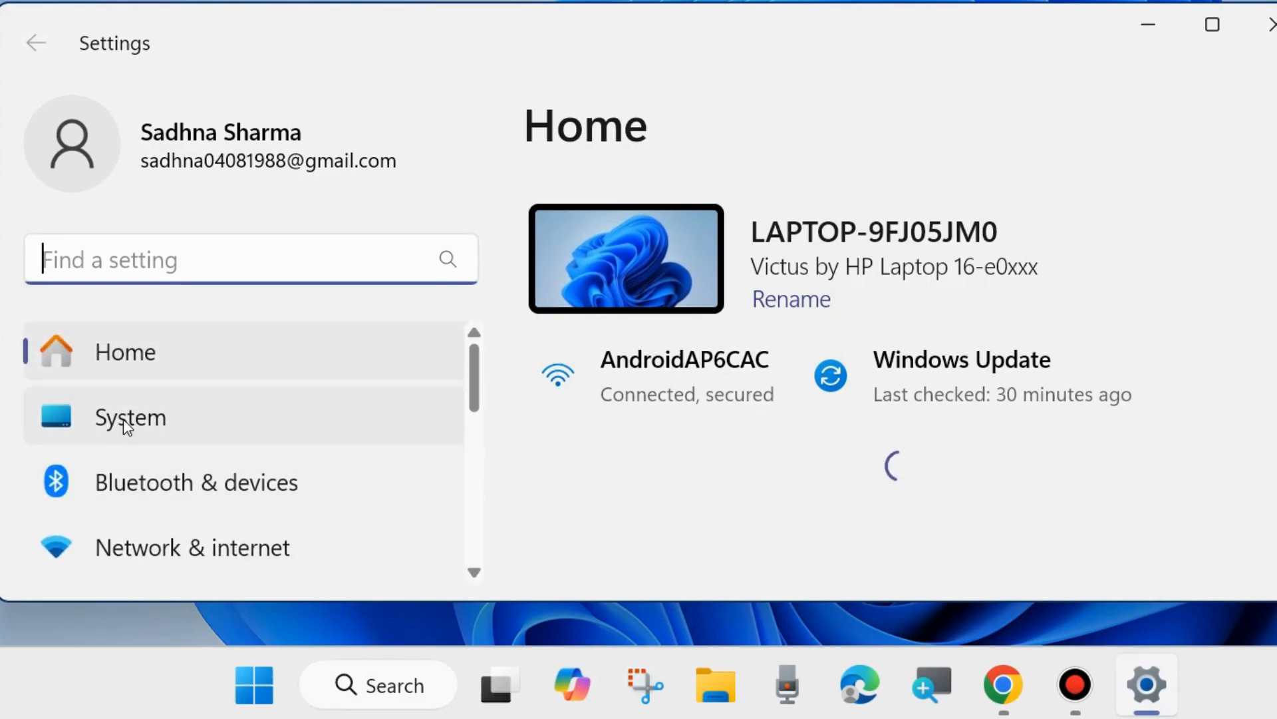
click(123, 421)
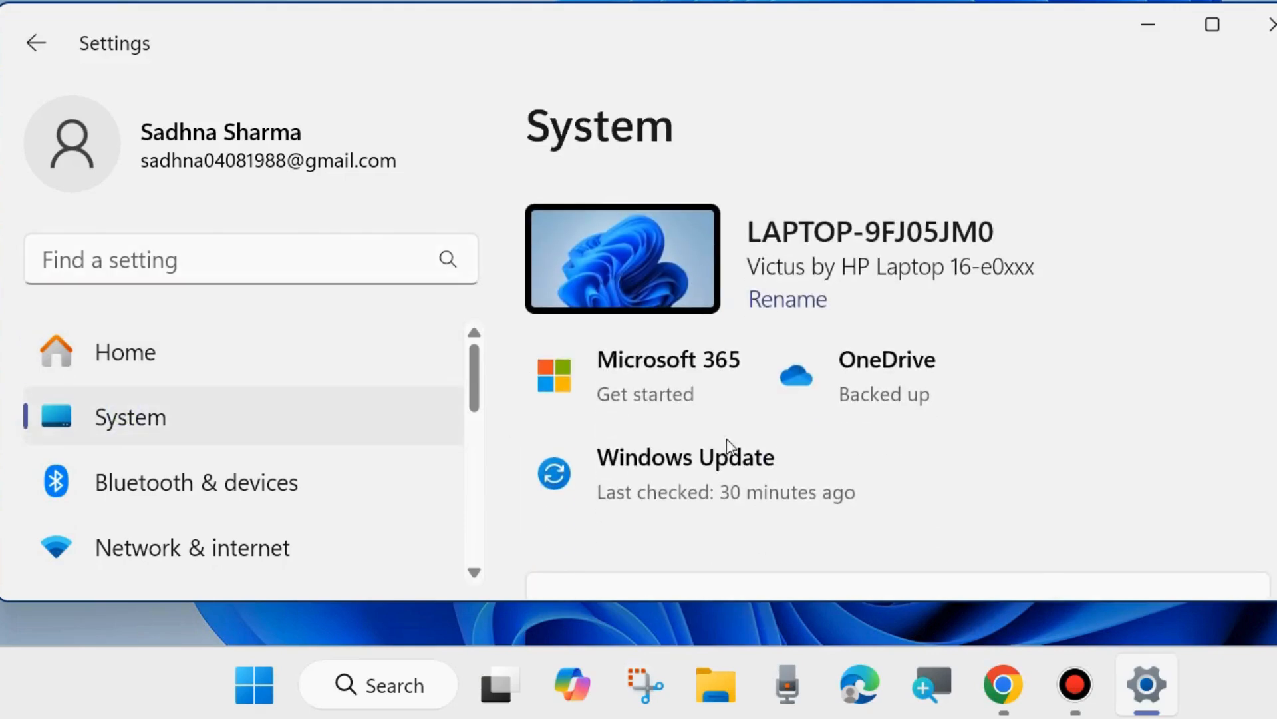
- Open System's Troubleshoot page and then its Other troubleshooters list
scroll(927, 470, down, 4)
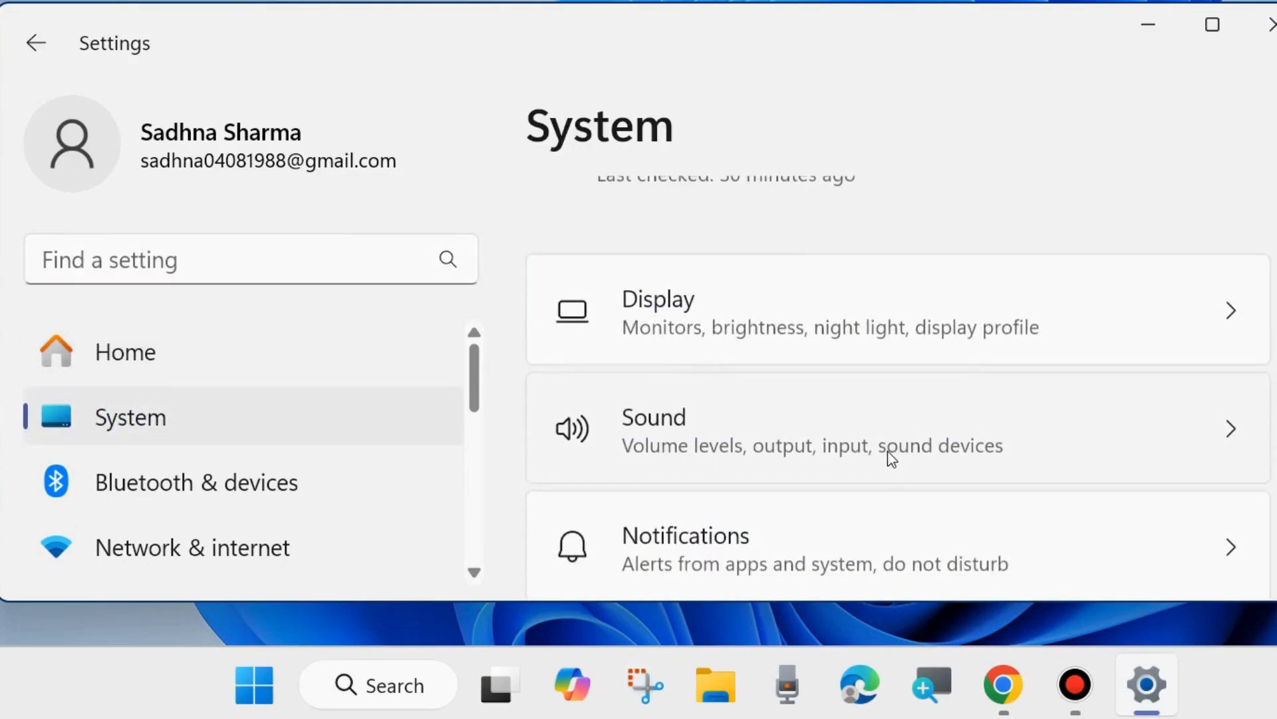
scroll(887, 456, down, 8)
scroll(806, 452, down, 5)
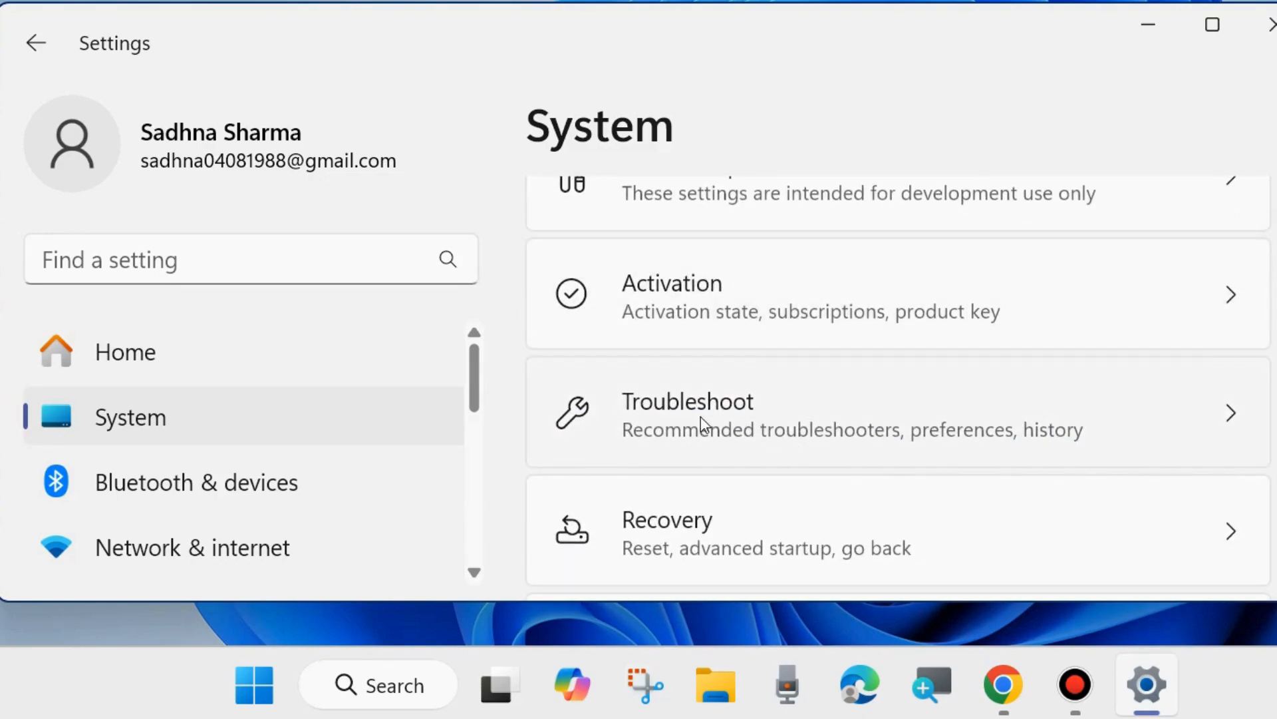
click(700, 416)
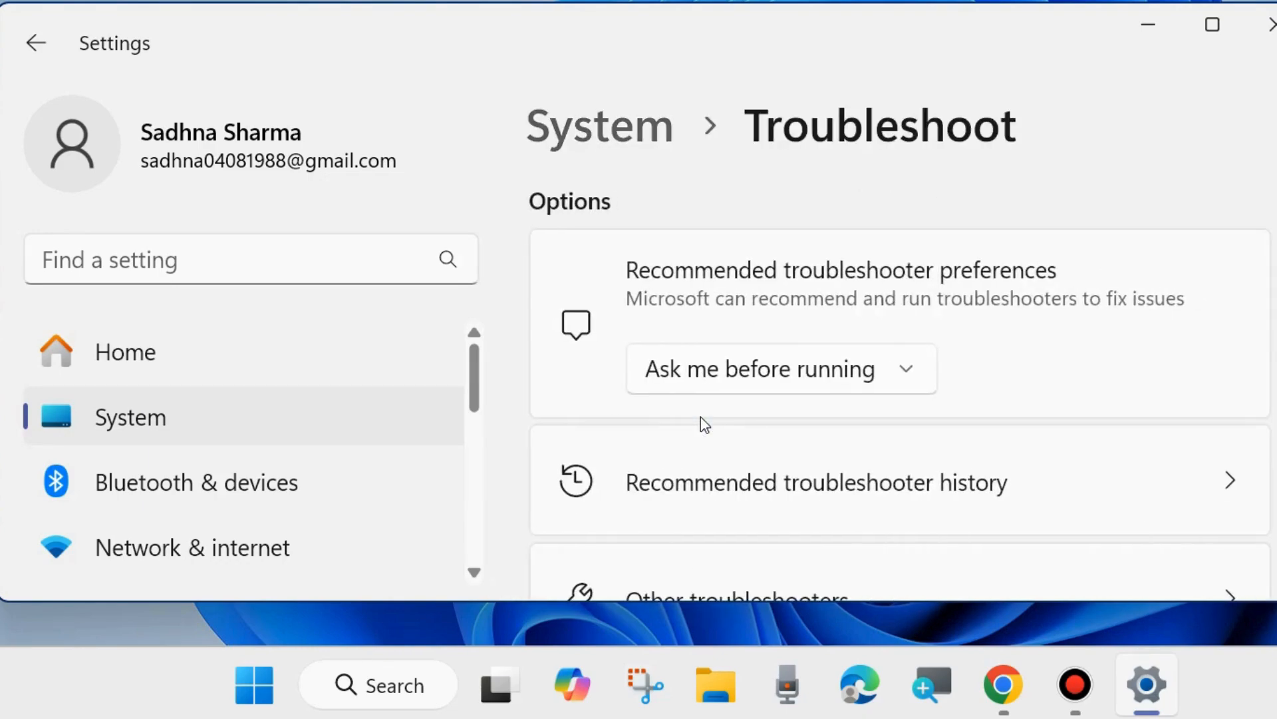
scroll(700, 416, down, 3)
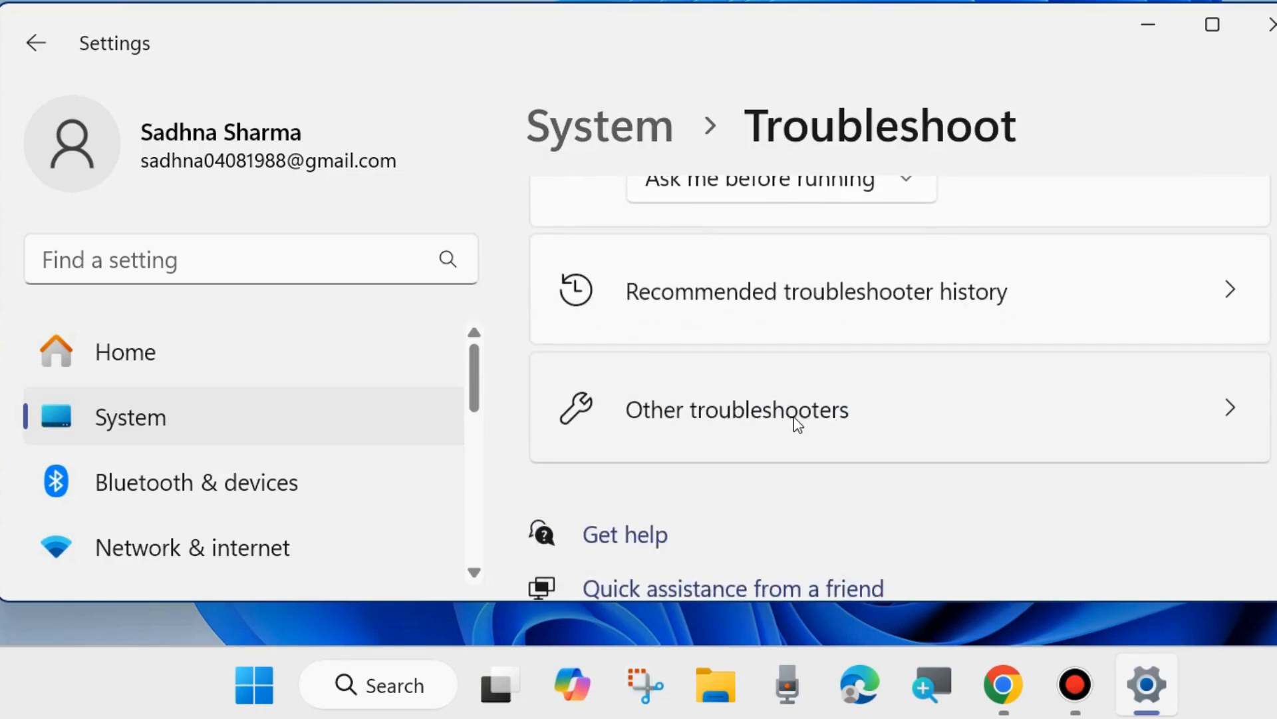
click(705, 419)
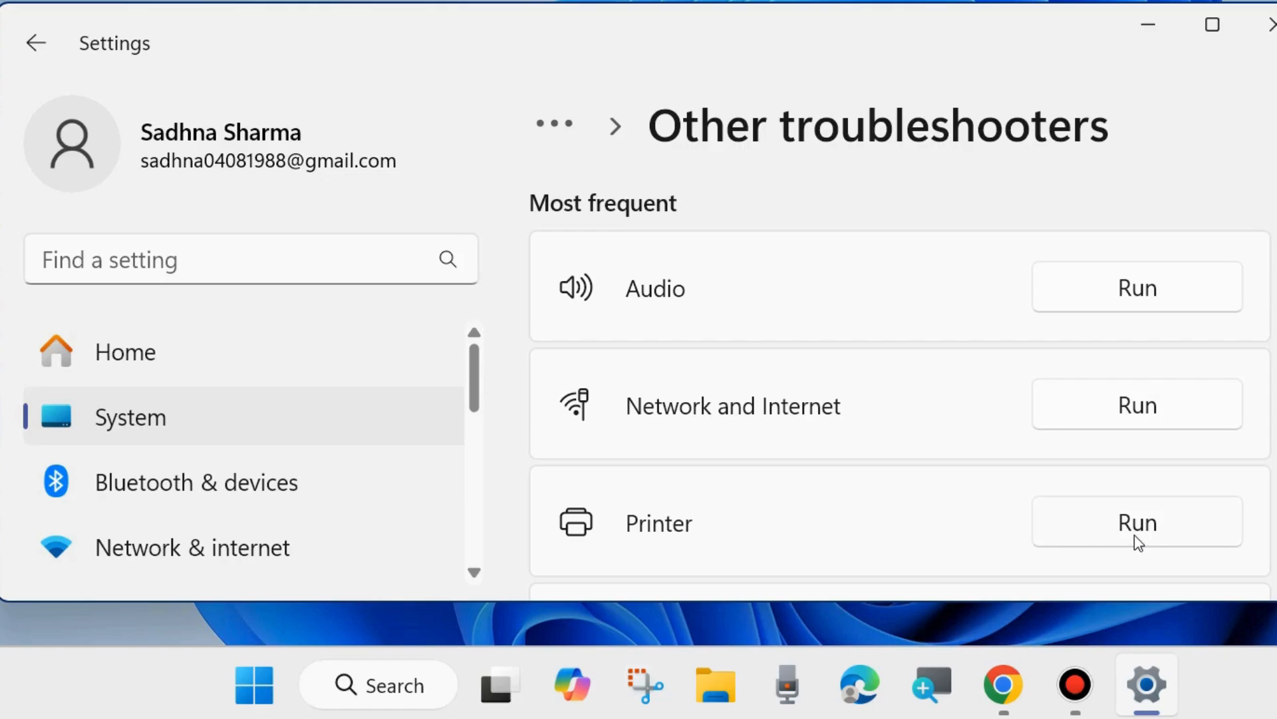
- Browse through the full list of other troubleshooters, then close Settings
scroll(845, 482, down, 5)
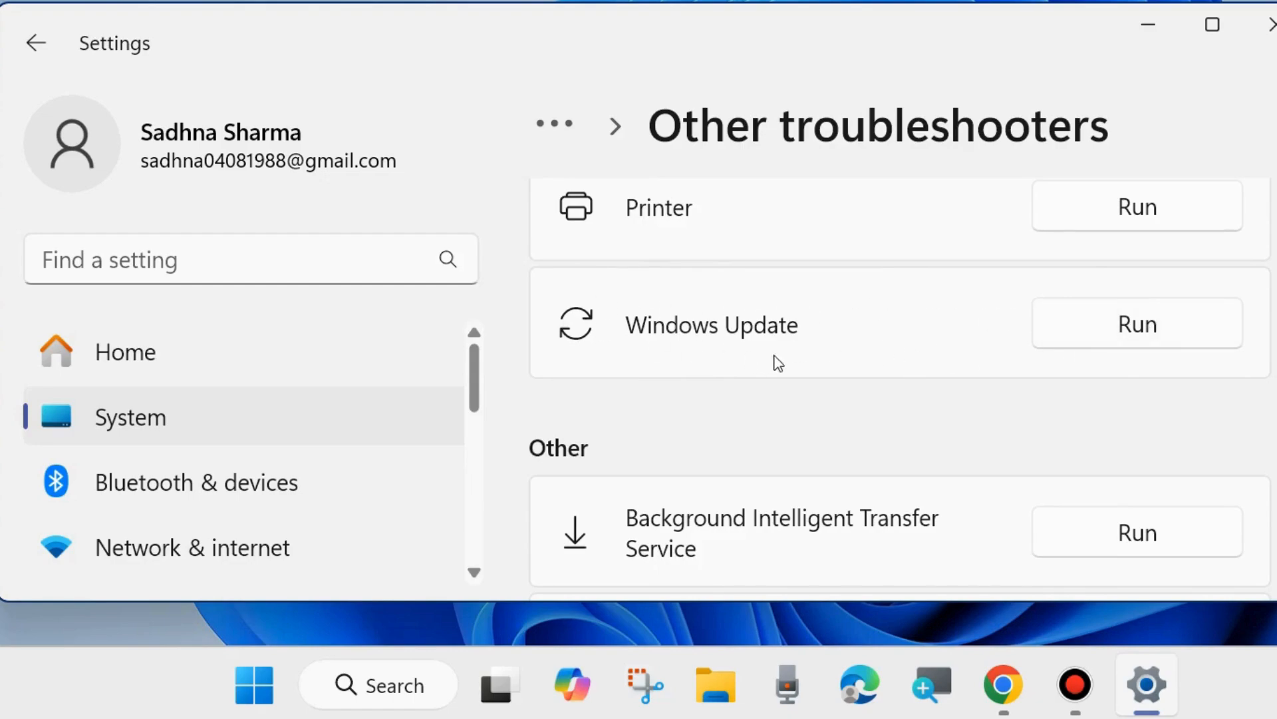
scroll(827, 359, down, 3)
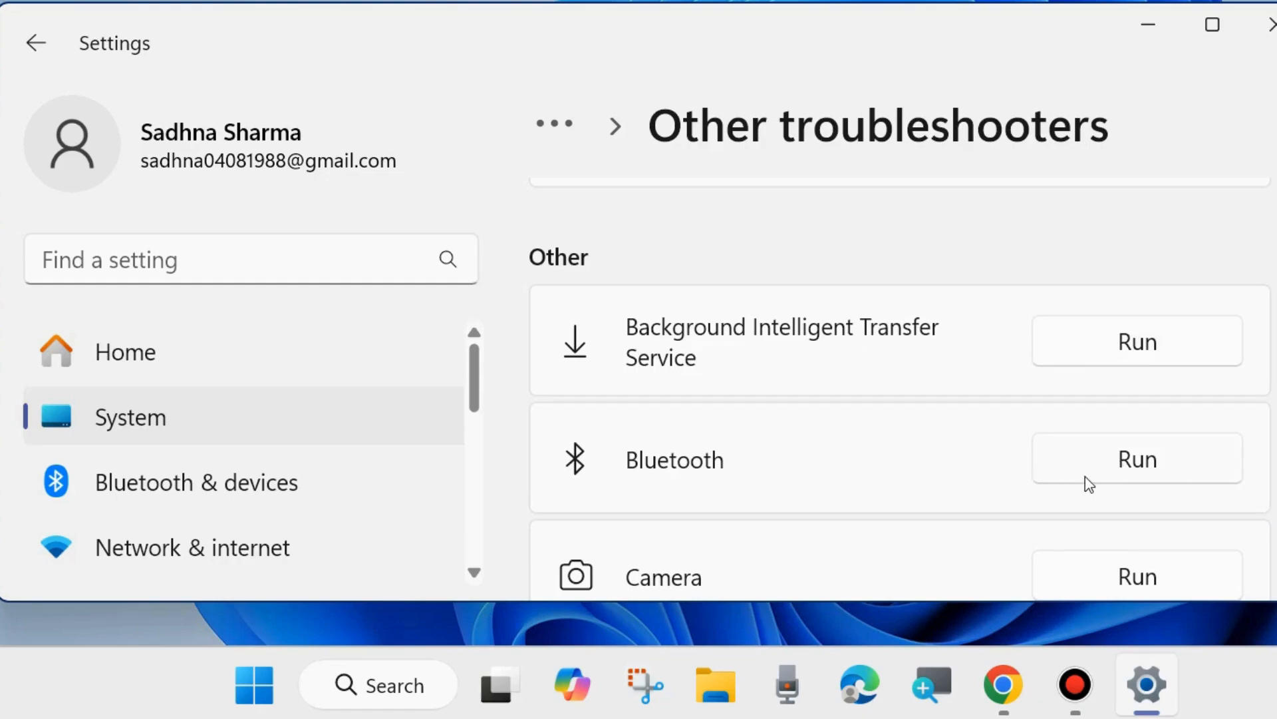
scroll(1110, 477, down, 2)
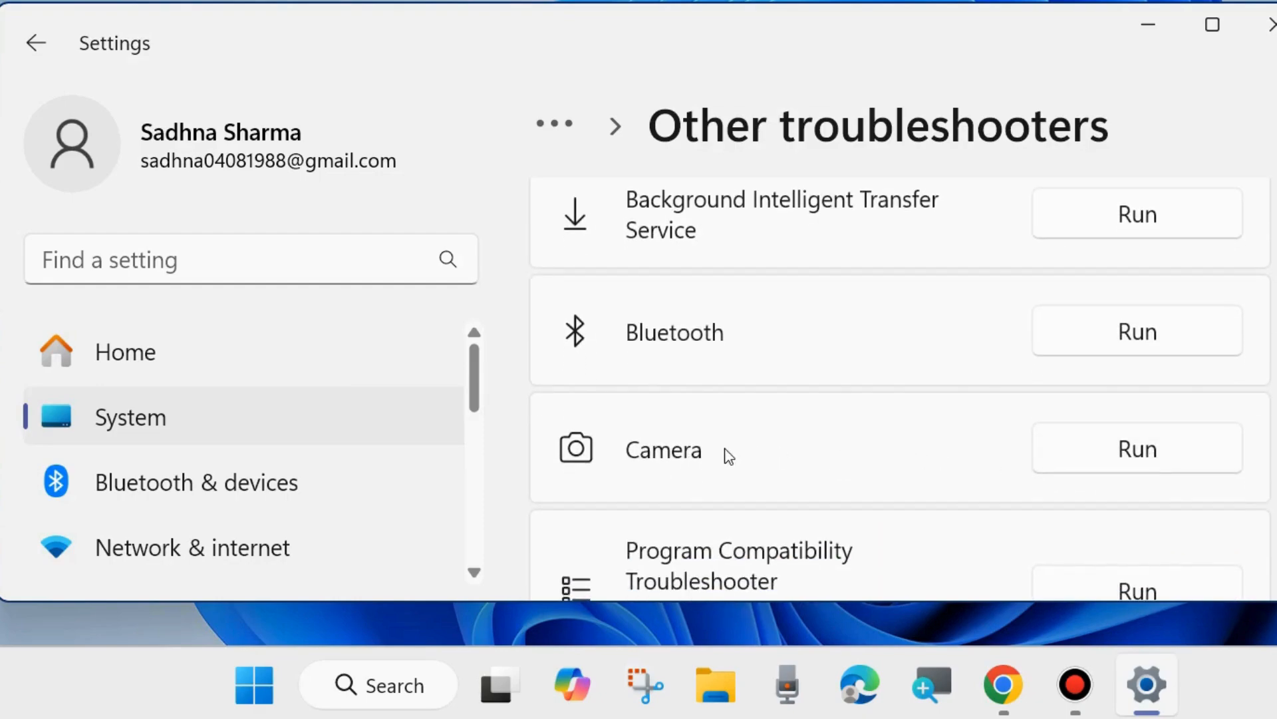
scroll(727, 456, down, 1)
scroll(727, 455, down, 2)
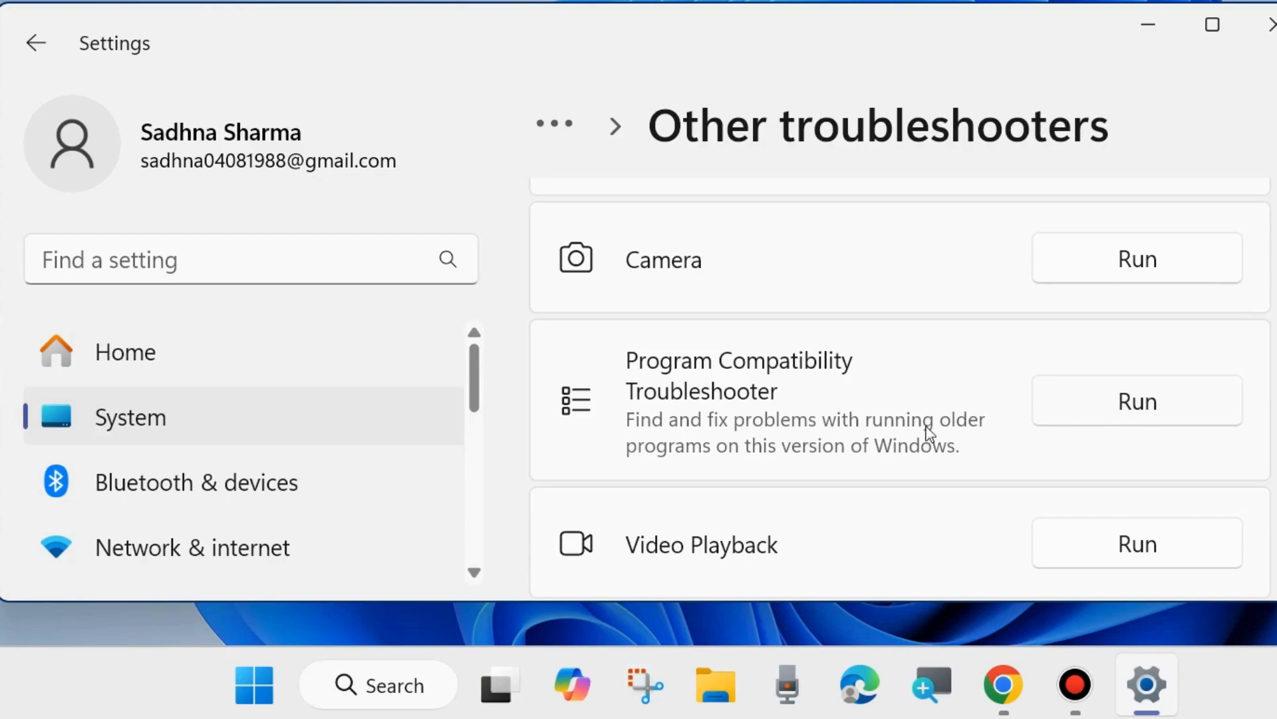
scroll(809, 442, down, 3)
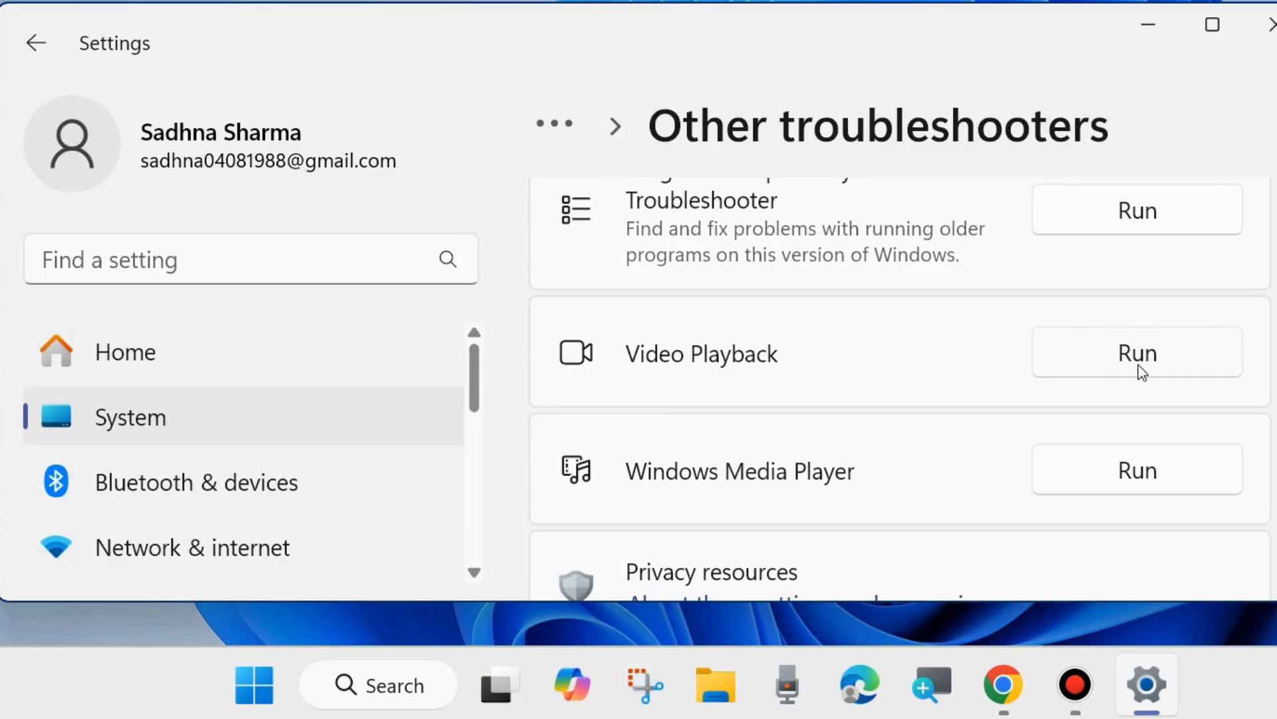
scroll(685, 484, down, 2)
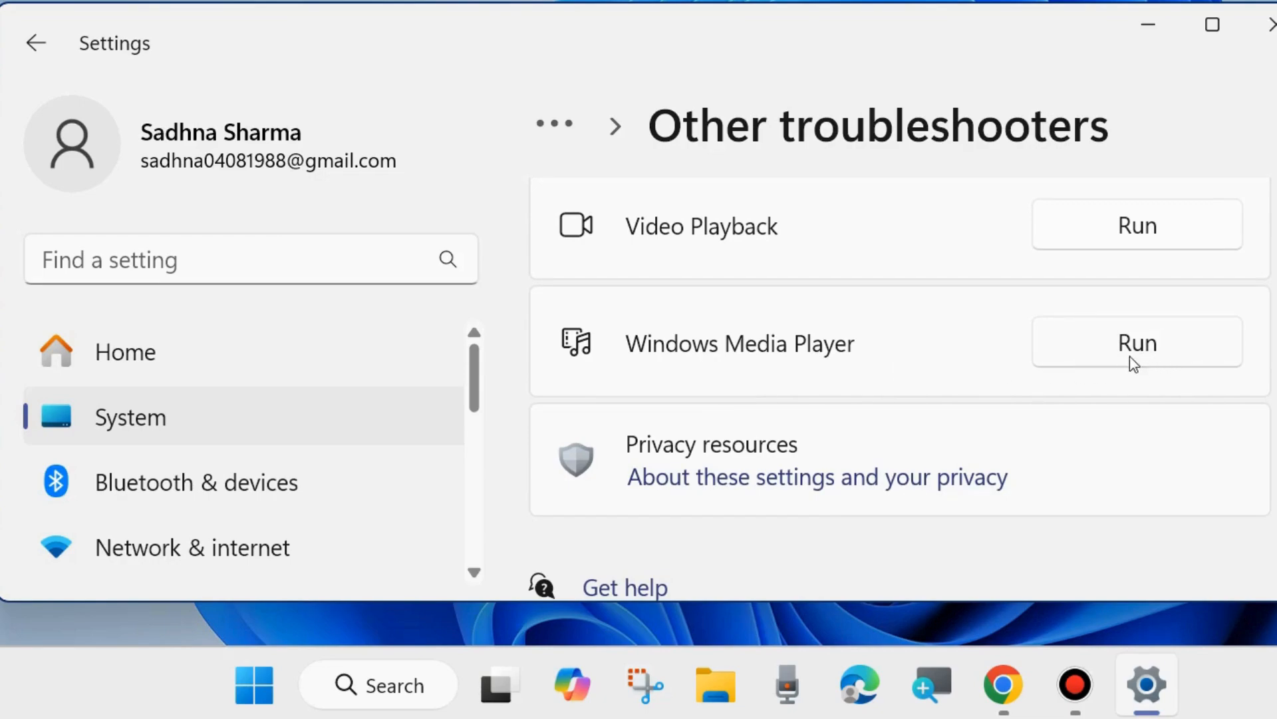
scroll(908, 406, down, 2)
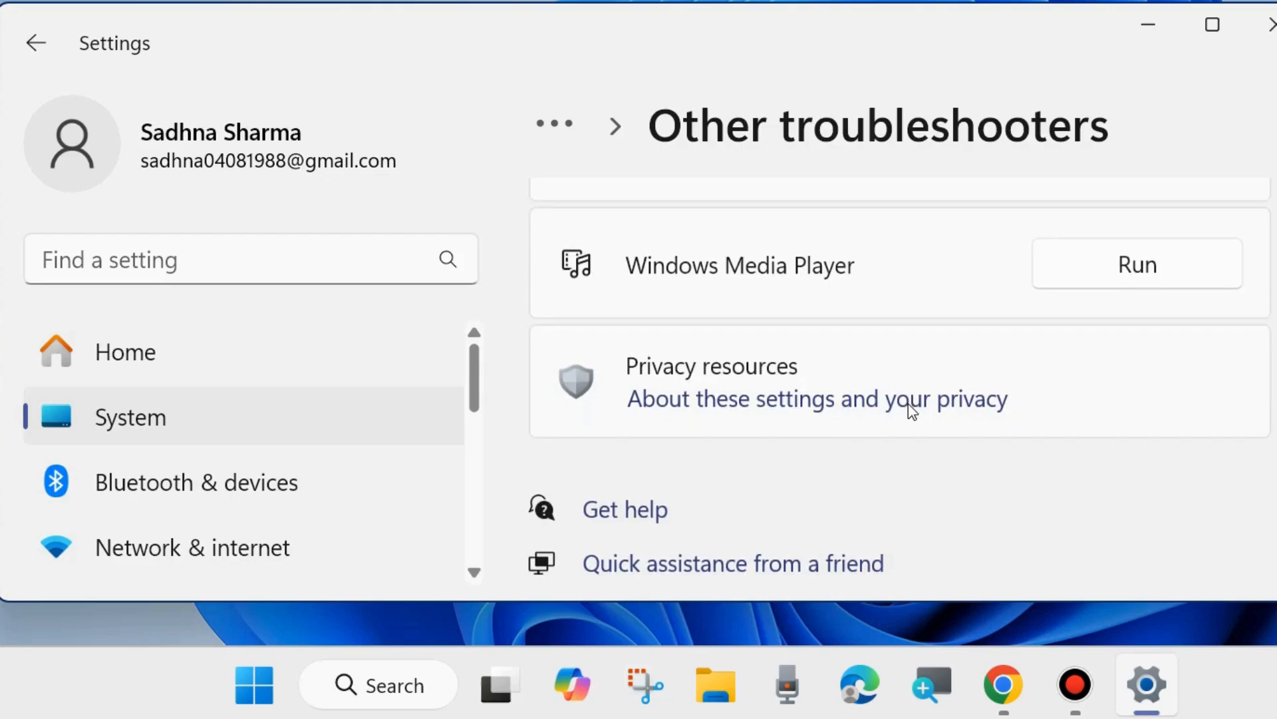
scroll(904, 408, up, 1)
scroll(901, 418, up, 10)
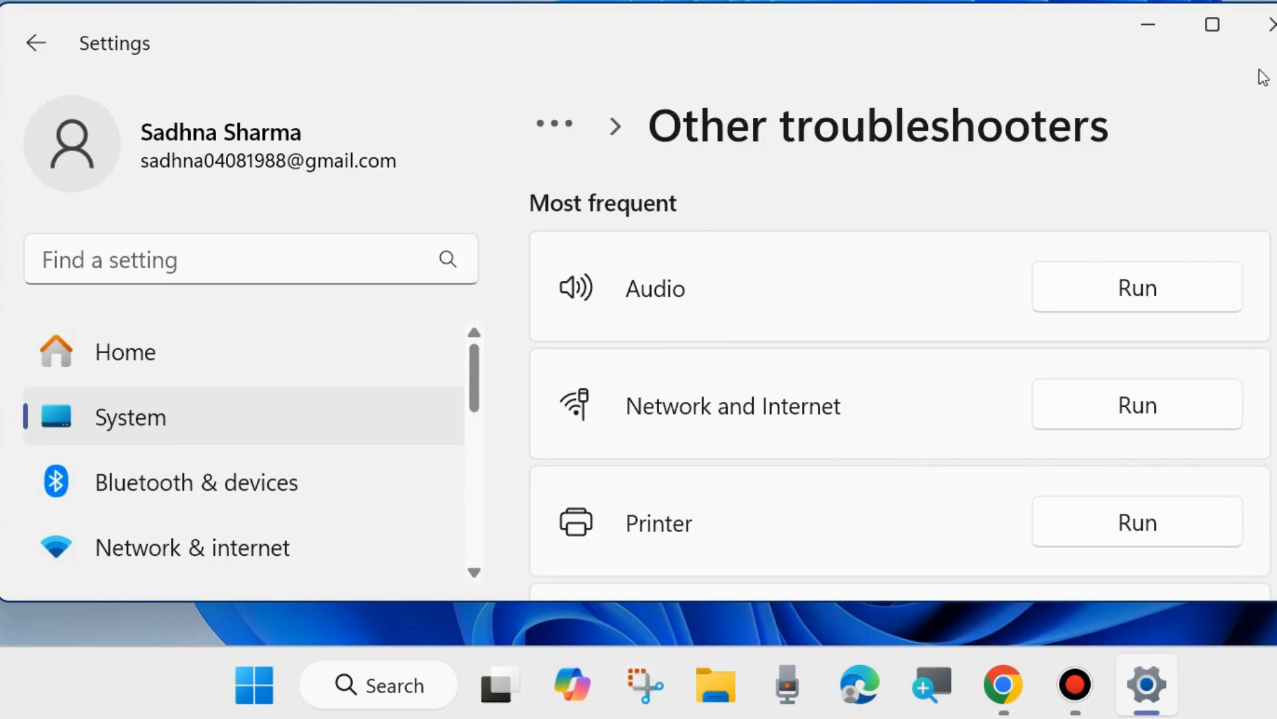
click(1267, 25)
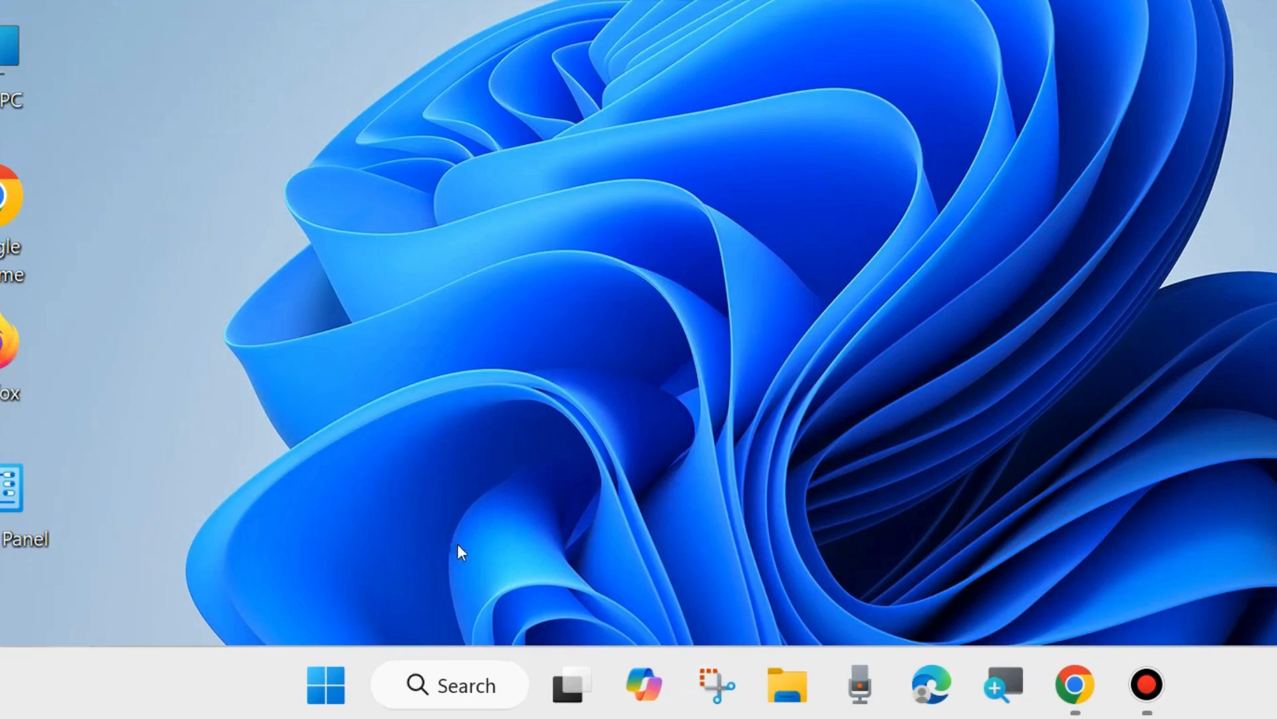
- Search for Disk Cleanup, open it, and choose drive Windows (C:) for cleaning
click(461, 684)
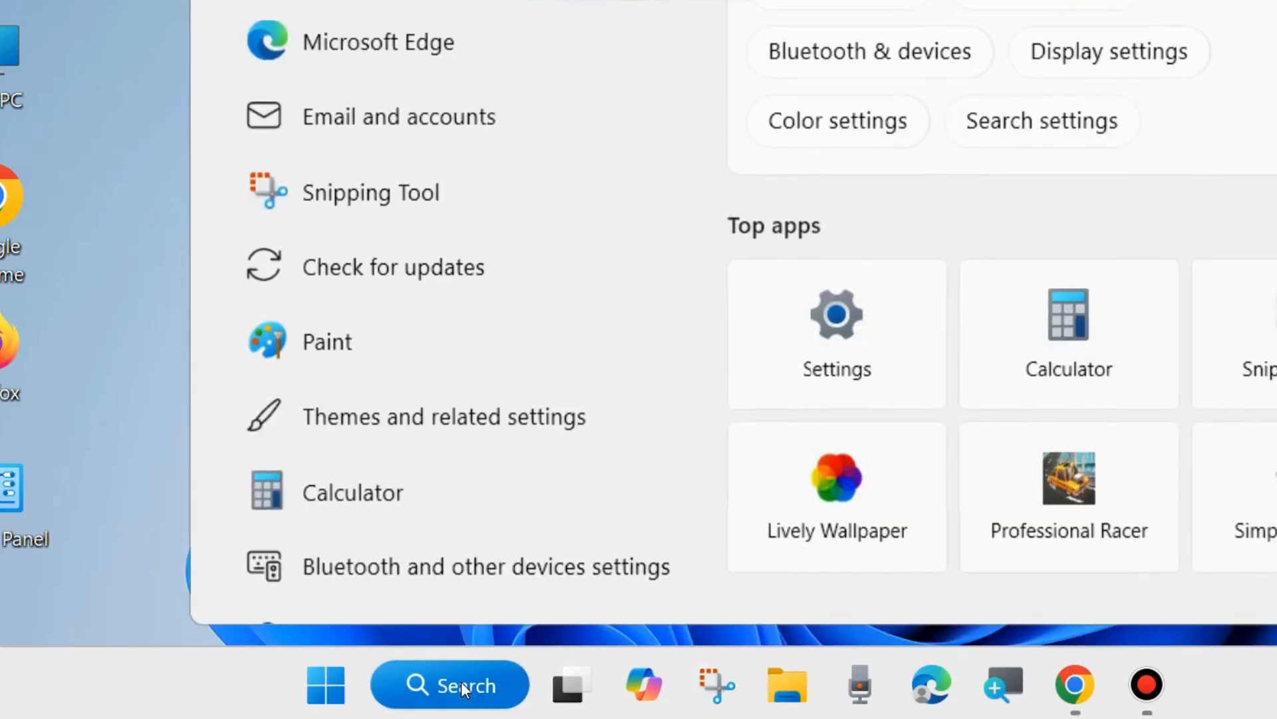
text(disc c)
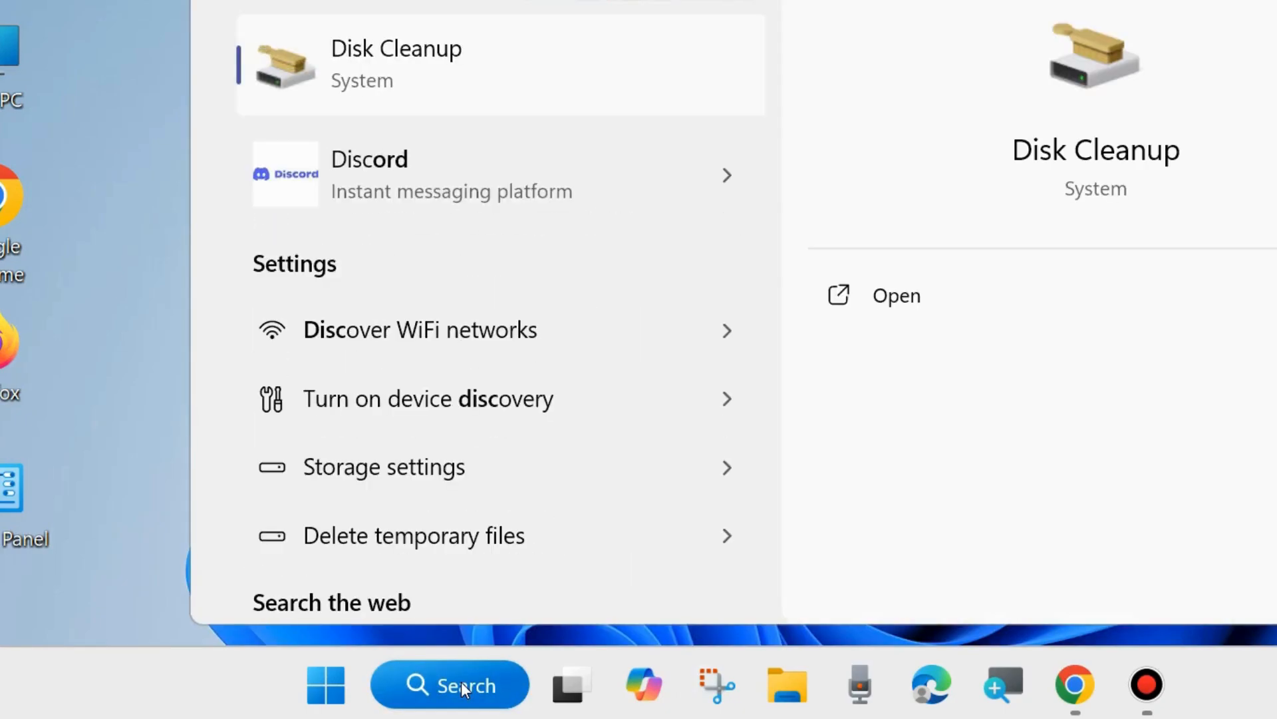
text(le)
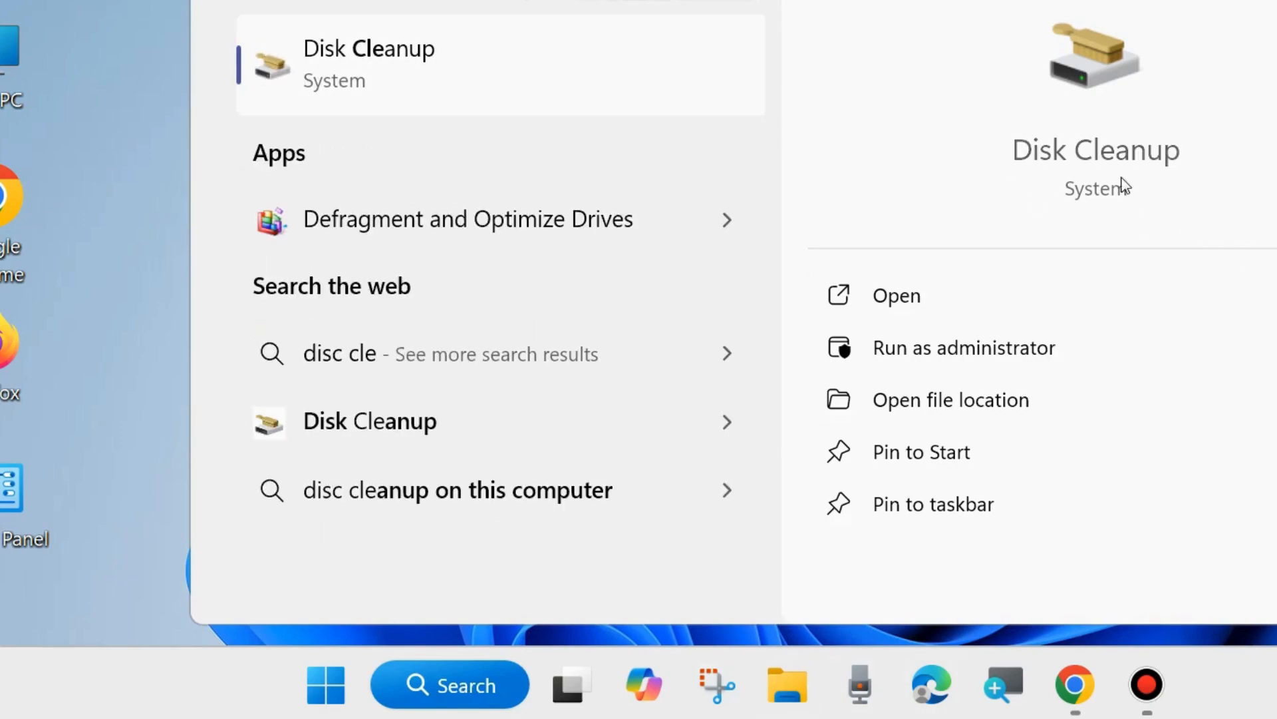
click(892, 296)
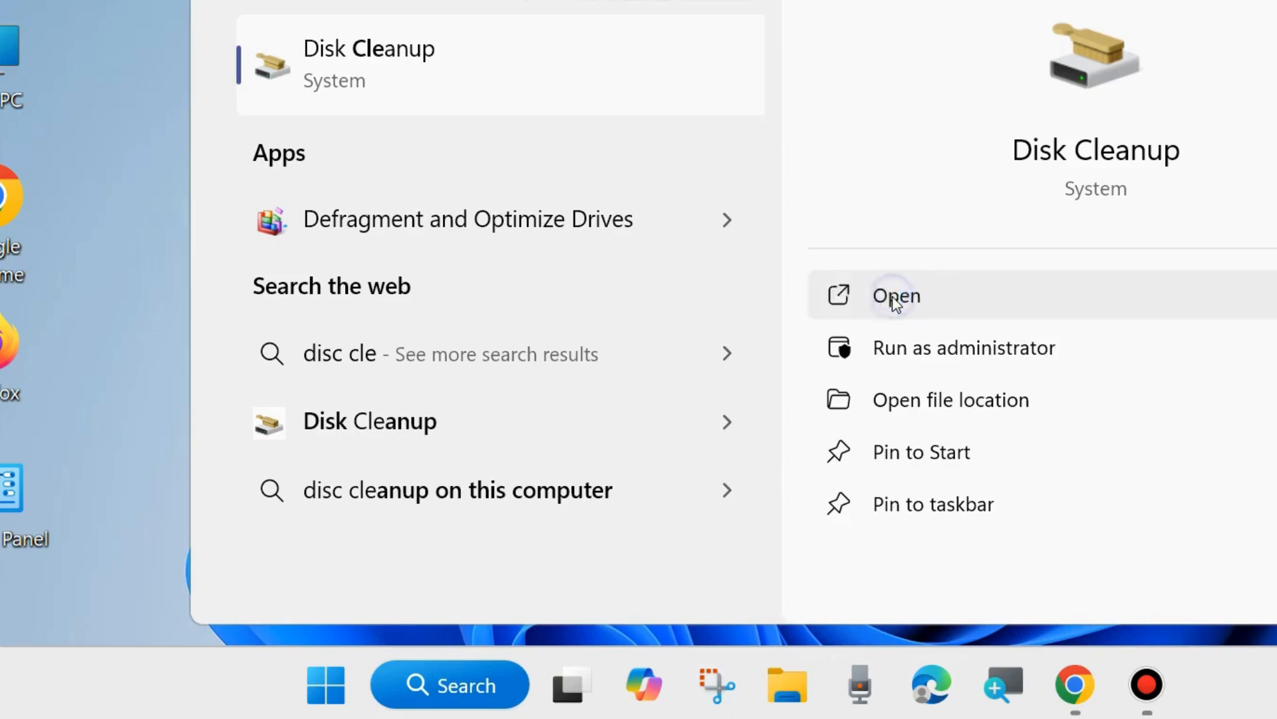
drag(805, 50, 607, 92)
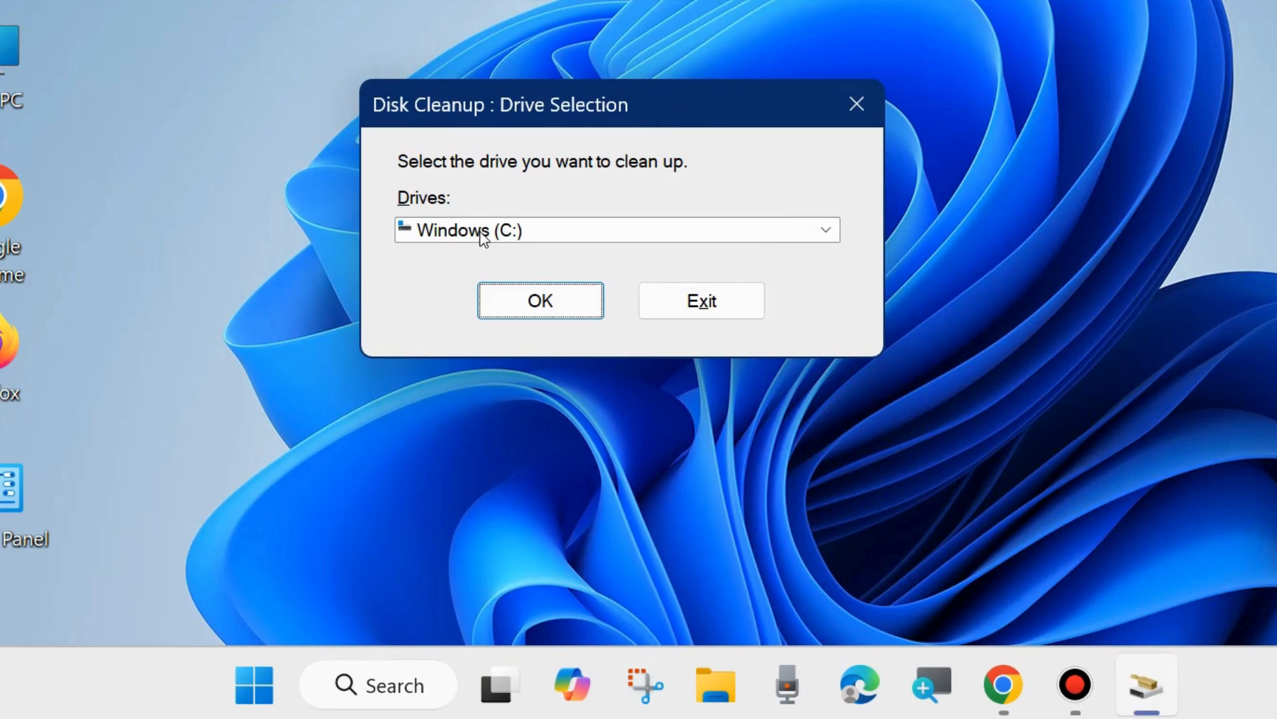
click(540, 297)
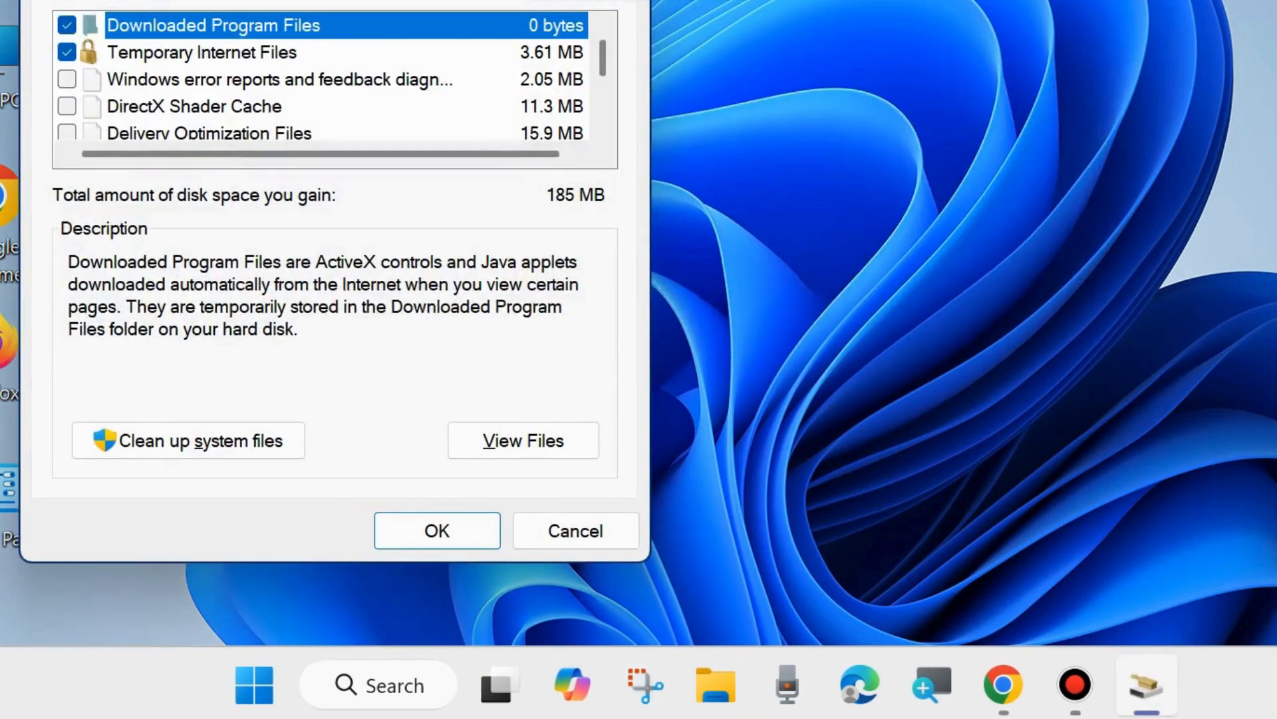
- Tick Windows error reports, DirectX Shader Cache, Delivery Optimization Files and Recycle Bin so every category is selected for deletion
drag(659, 104, 732, 23)
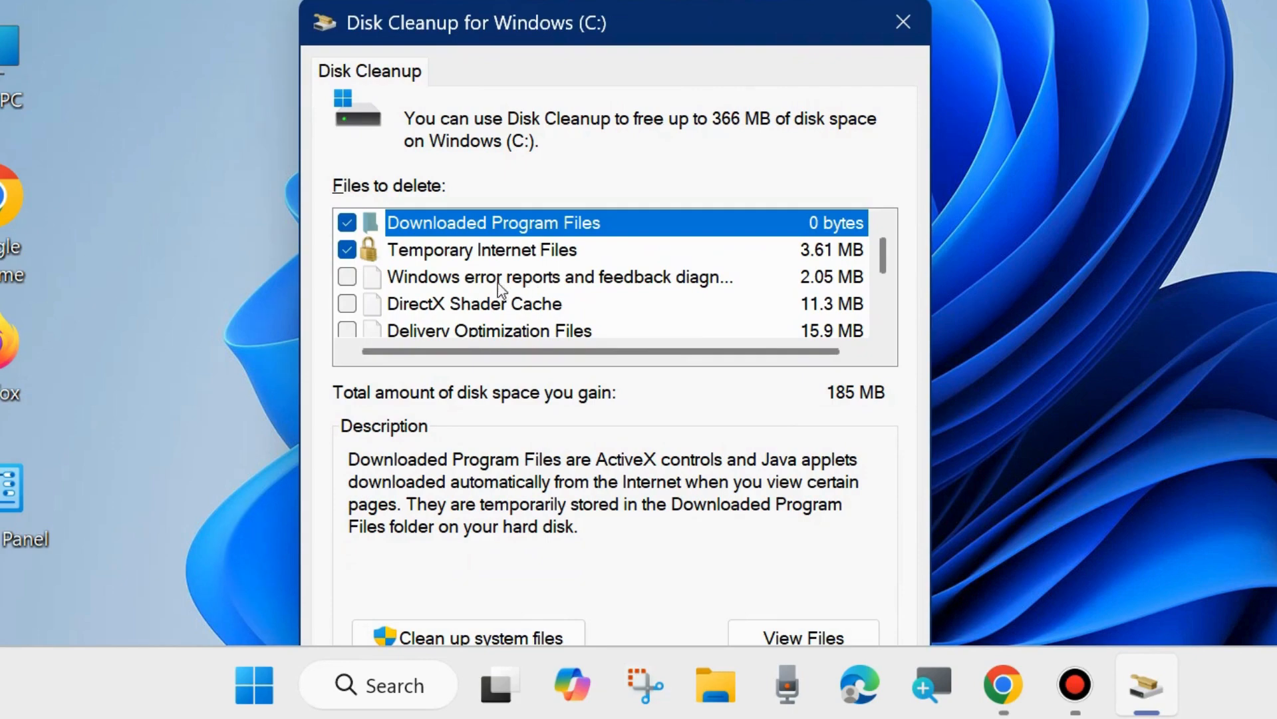
click(346, 278)
click(346, 304)
scroll(408, 329, down, 1)
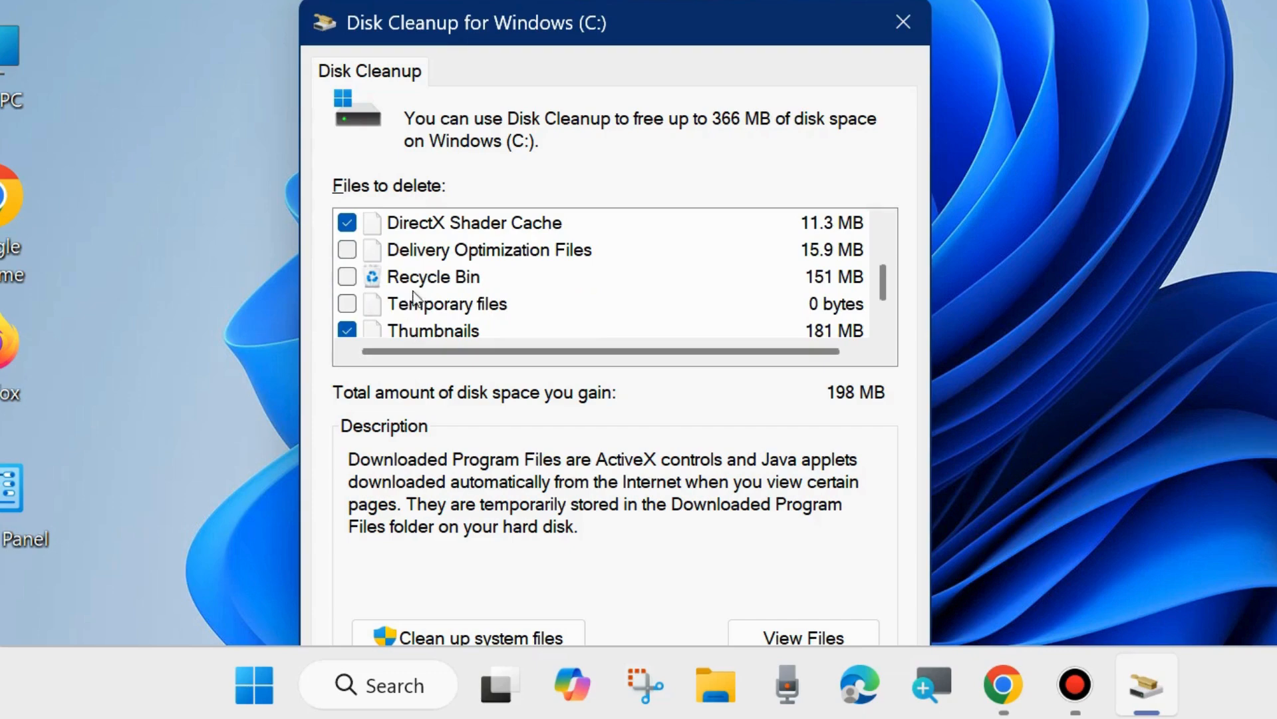
click(347, 251)
click(347, 278)
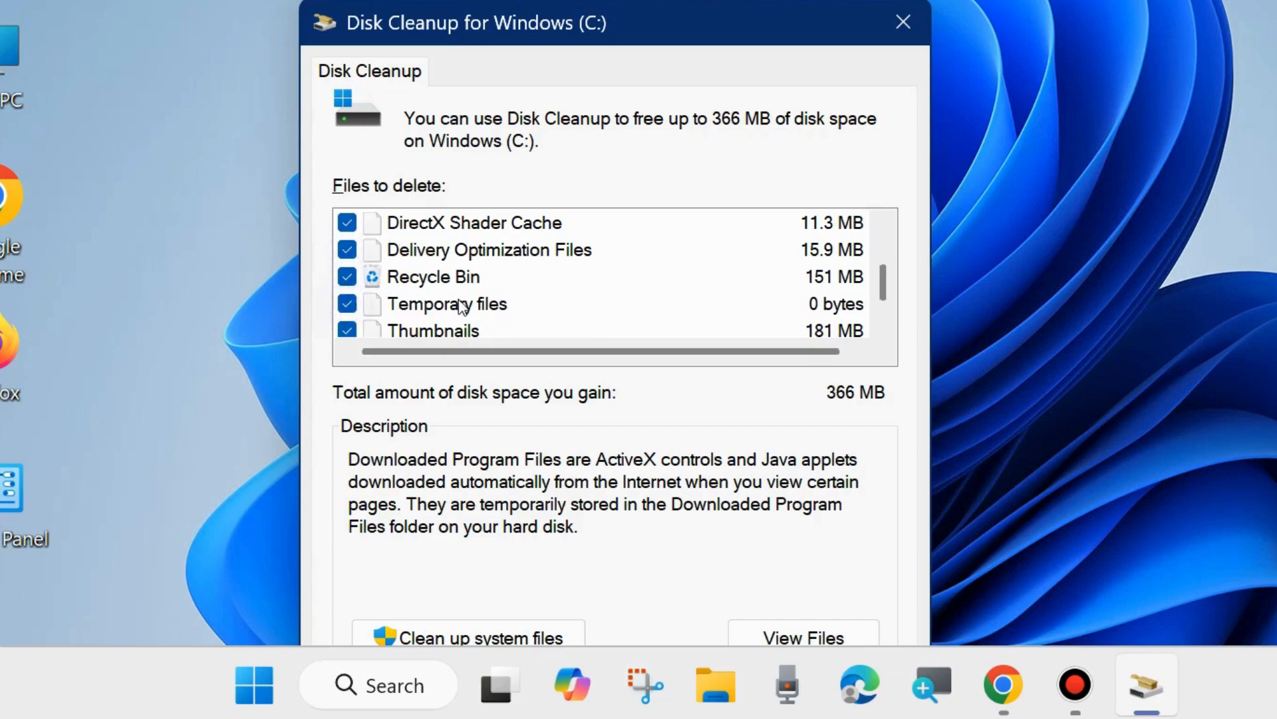
scroll(461, 306, down, 1)
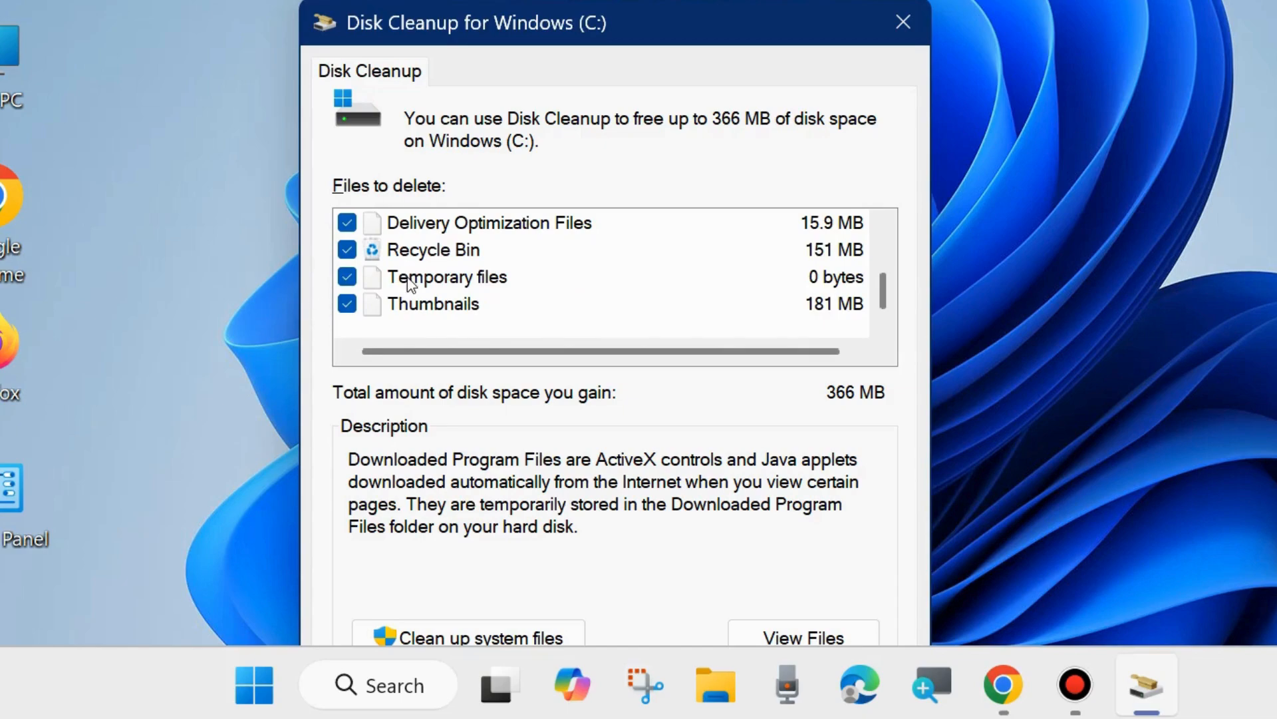
scroll(411, 283, up, 2)
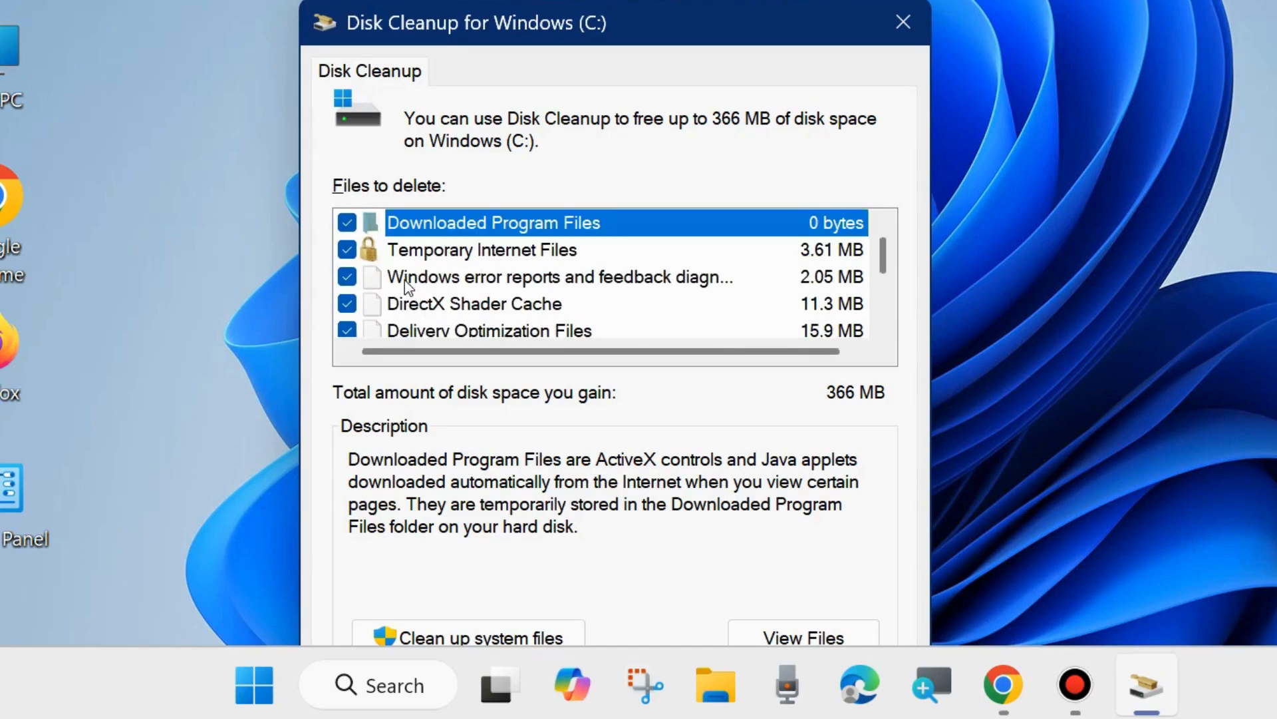
- Run the cleanup and confirm permanently deleting the selected files
drag(653, 30, 693, 0)
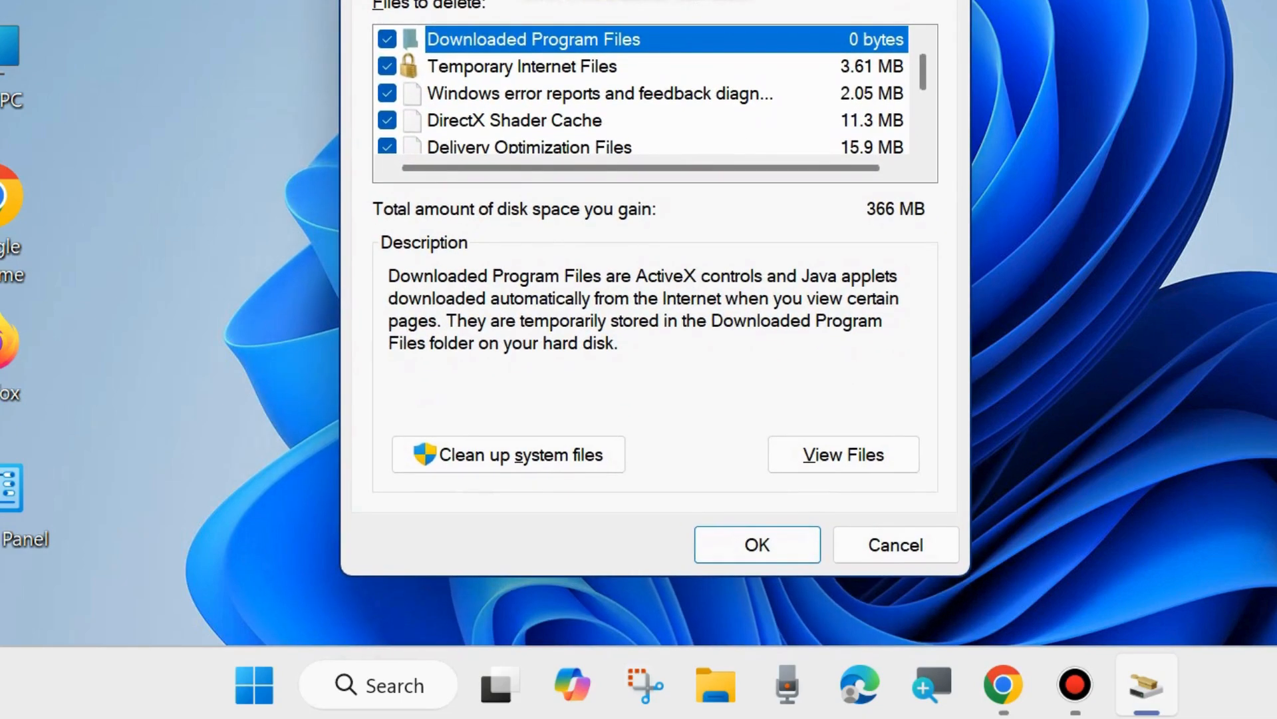
click(763, 551)
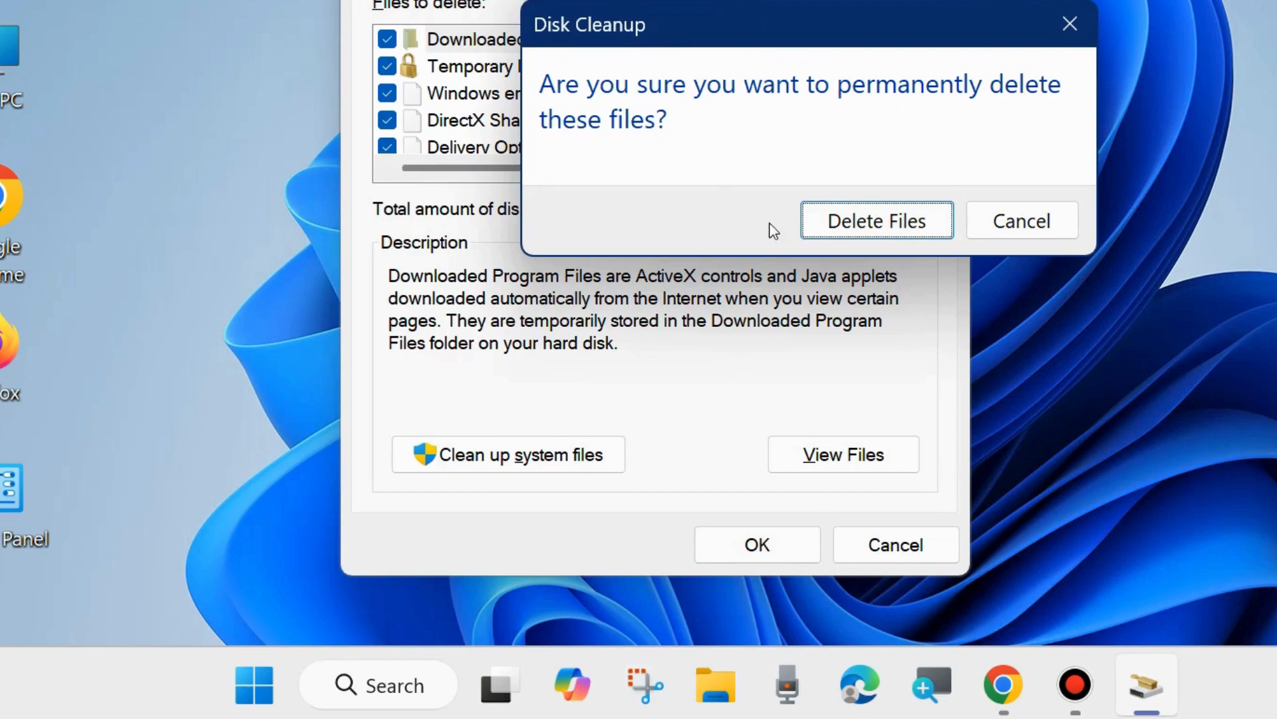
click(871, 220)
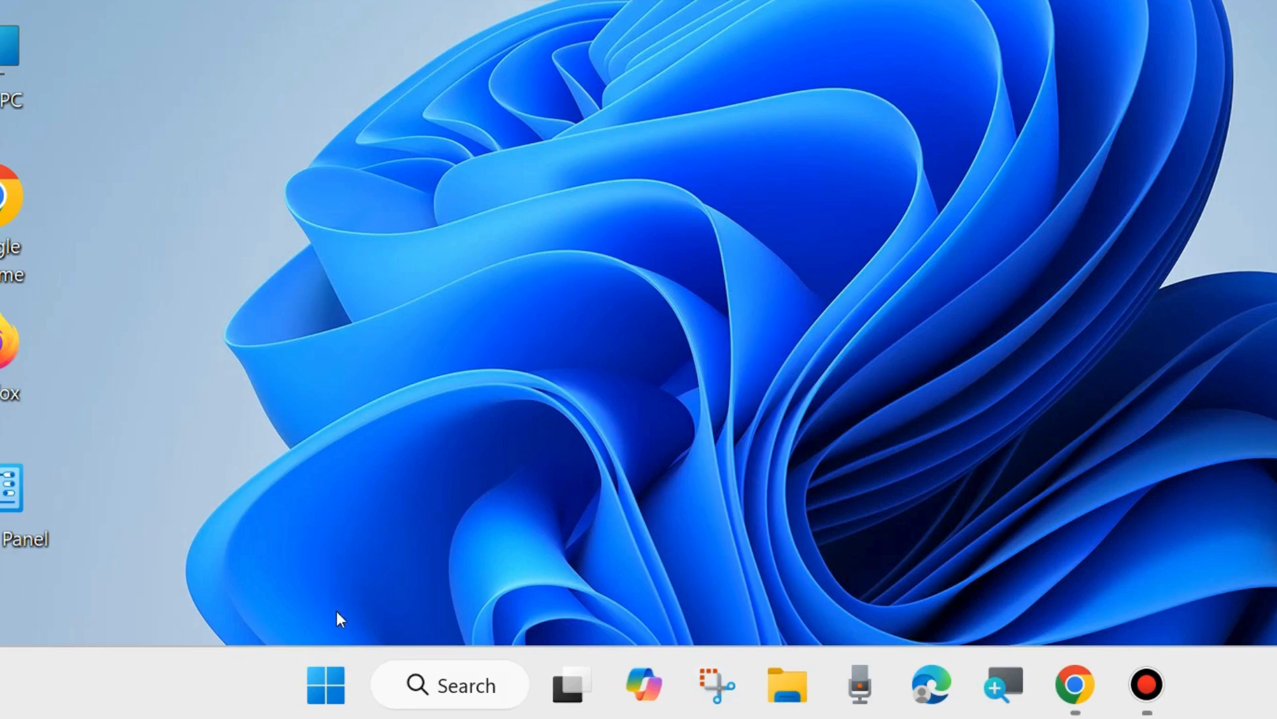
- Open Settings and go to Windows Update, then its Advanced options and Optional updates pages
right_click(326, 684)
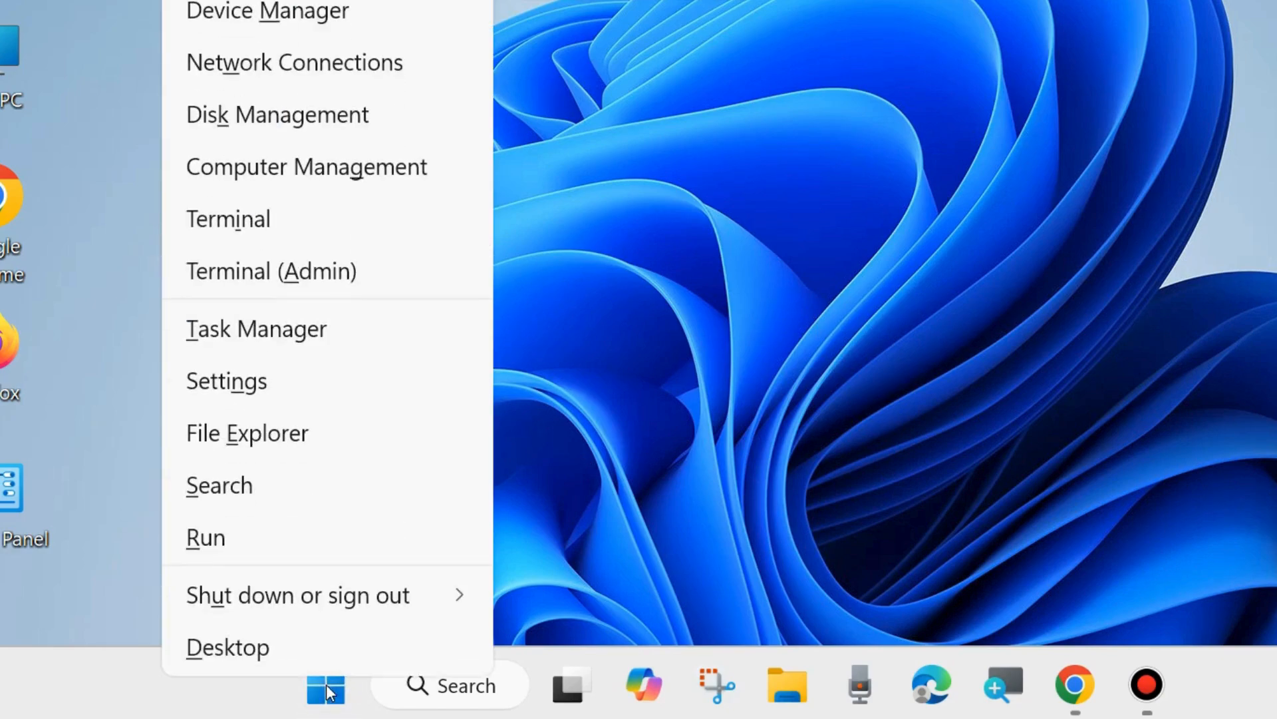
click(231, 381)
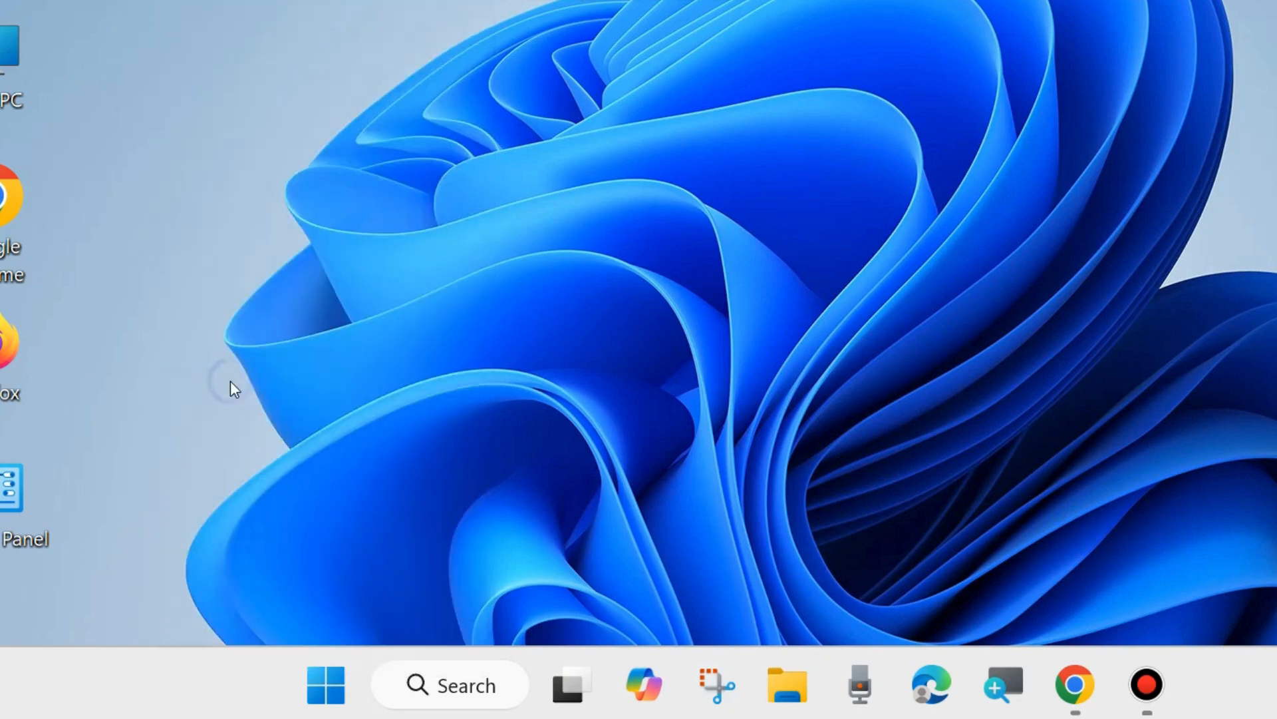
scroll(232, 496, down, 7)
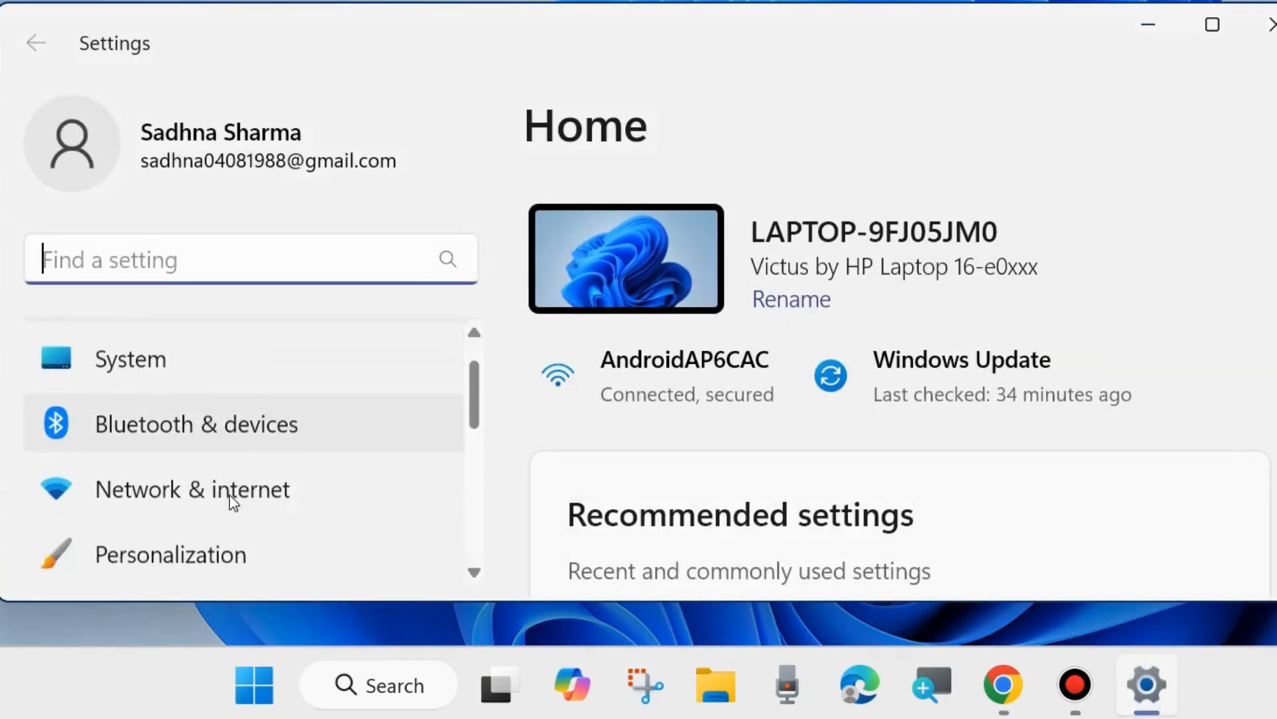
scroll(232, 504, down, 1)
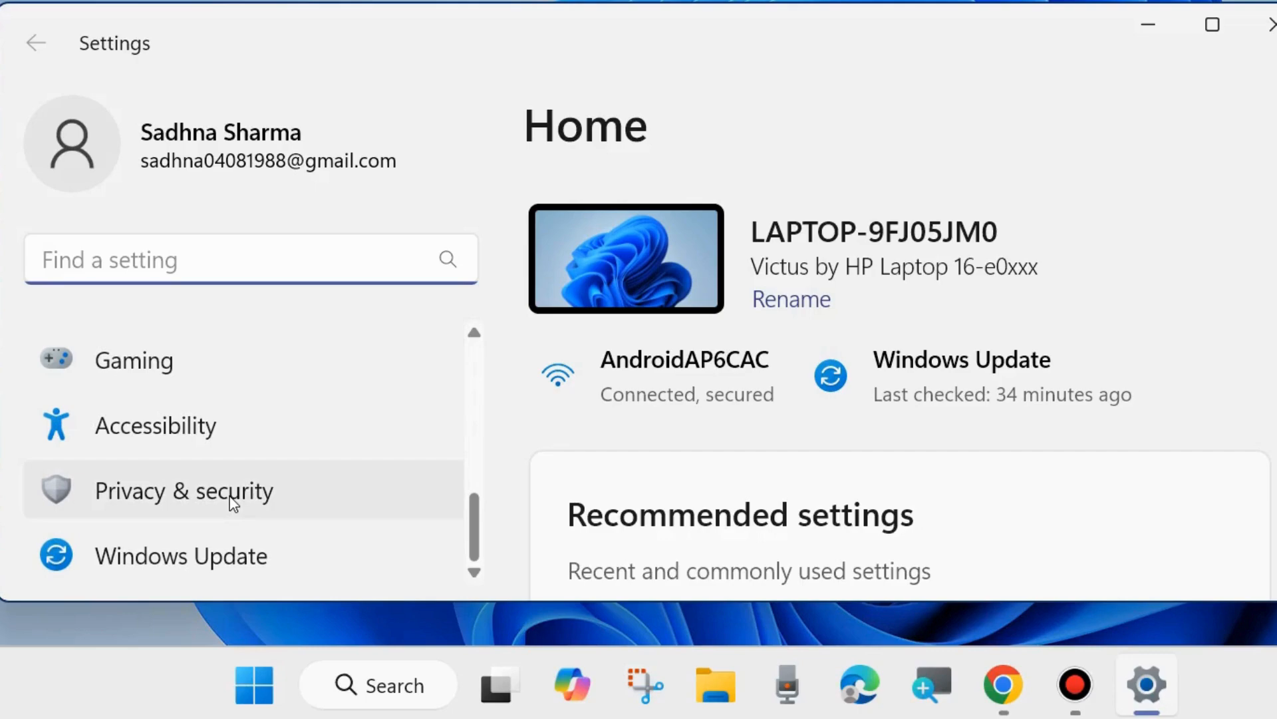
click(158, 560)
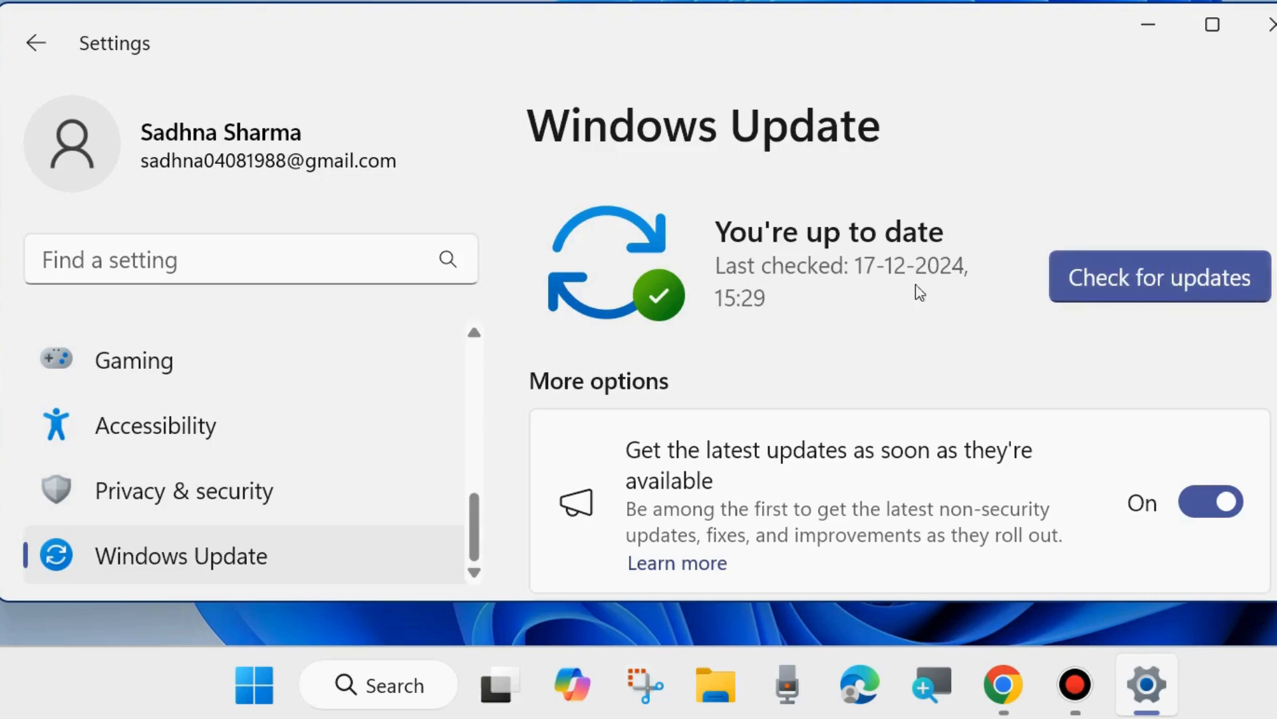
scroll(916, 342, down, 8)
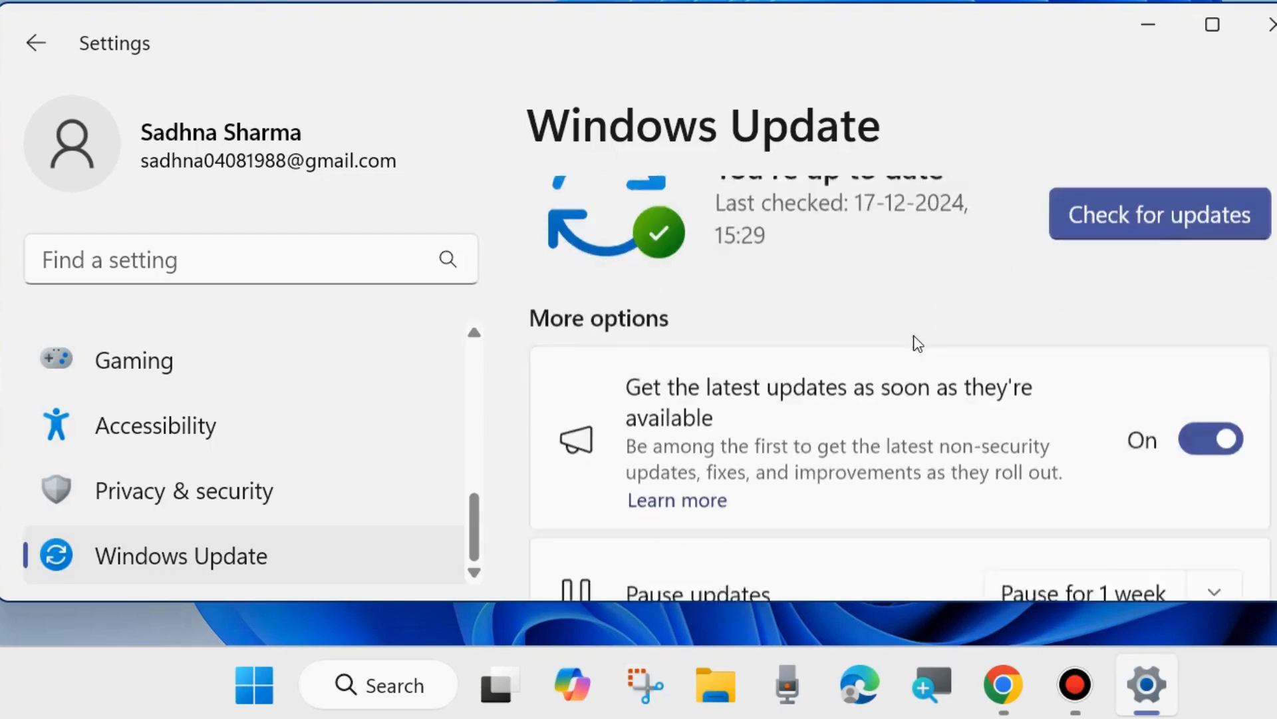
scroll(842, 416, up, 1)
scroll(837, 405, up, 1)
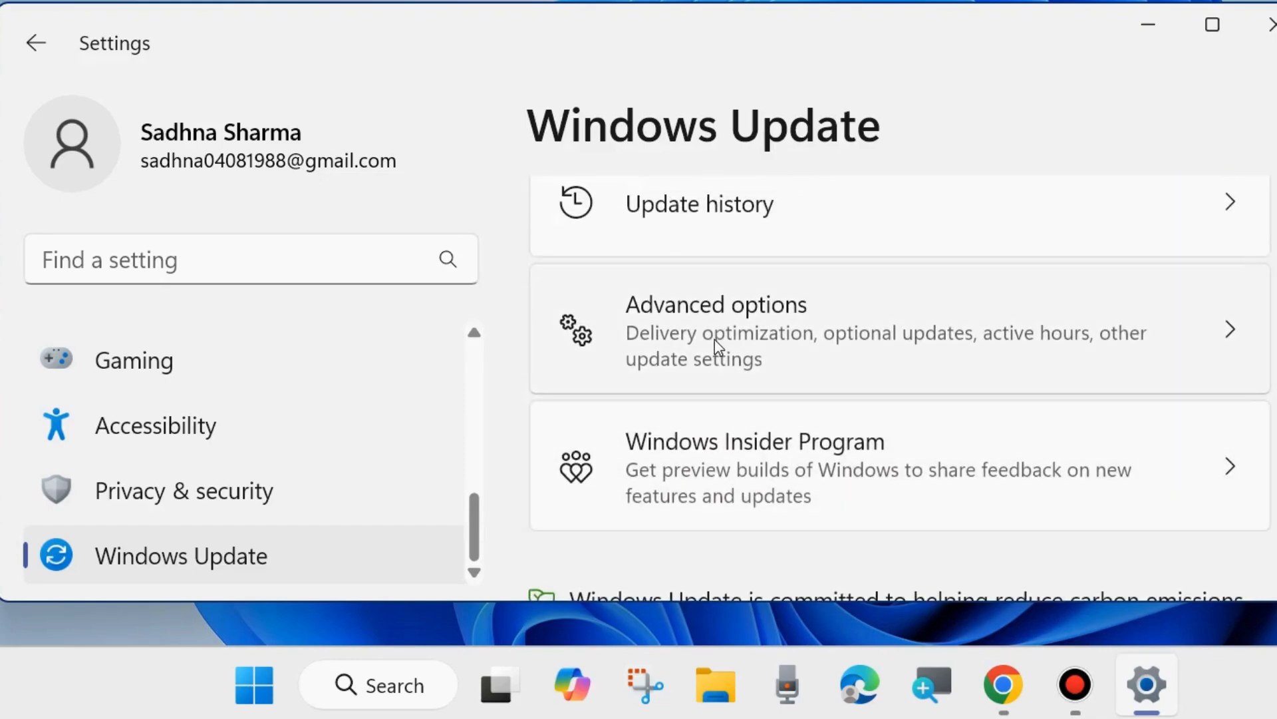
click(715, 341)
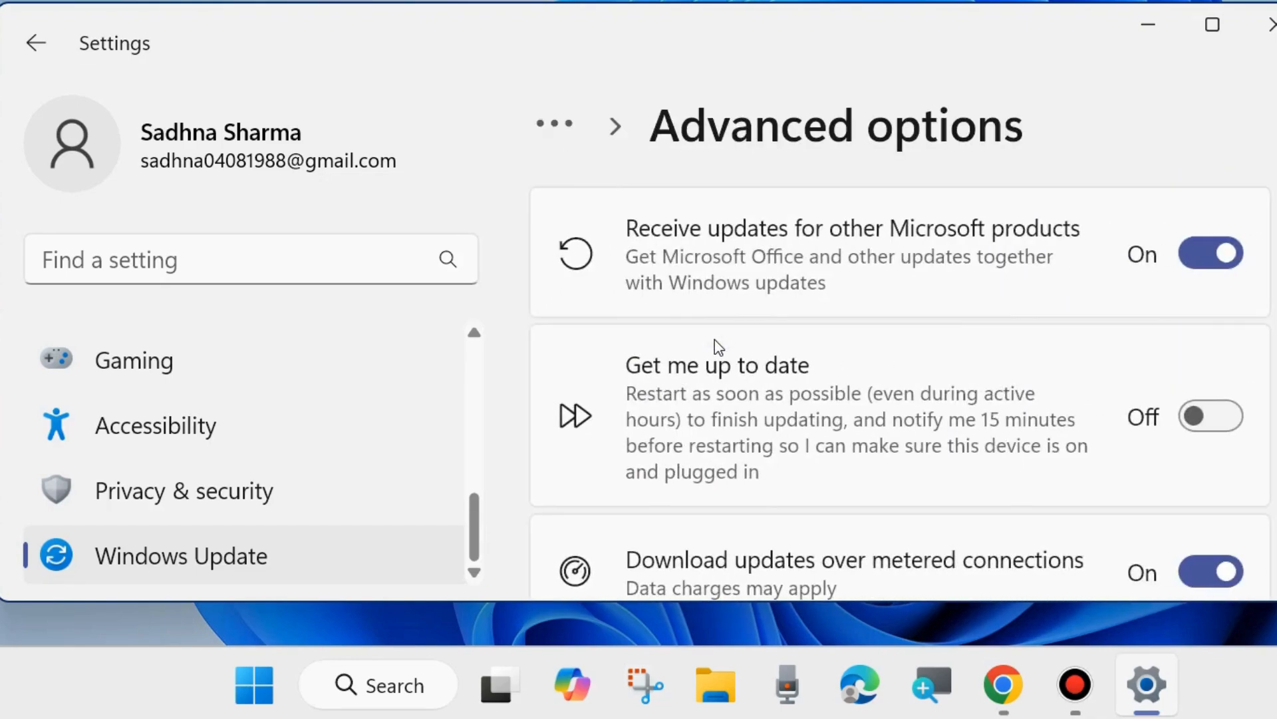
scroll(858, 359, down, 4)
scroll(858, 358, down, 5)
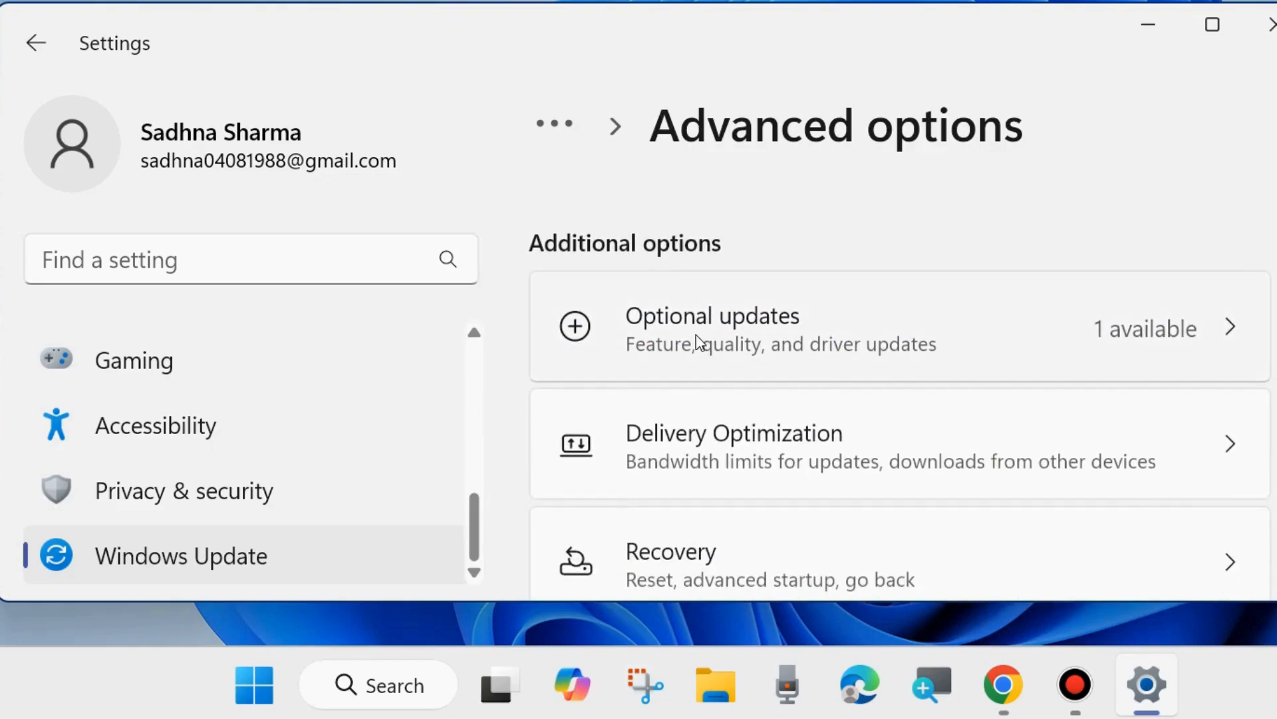
click(696, 334)
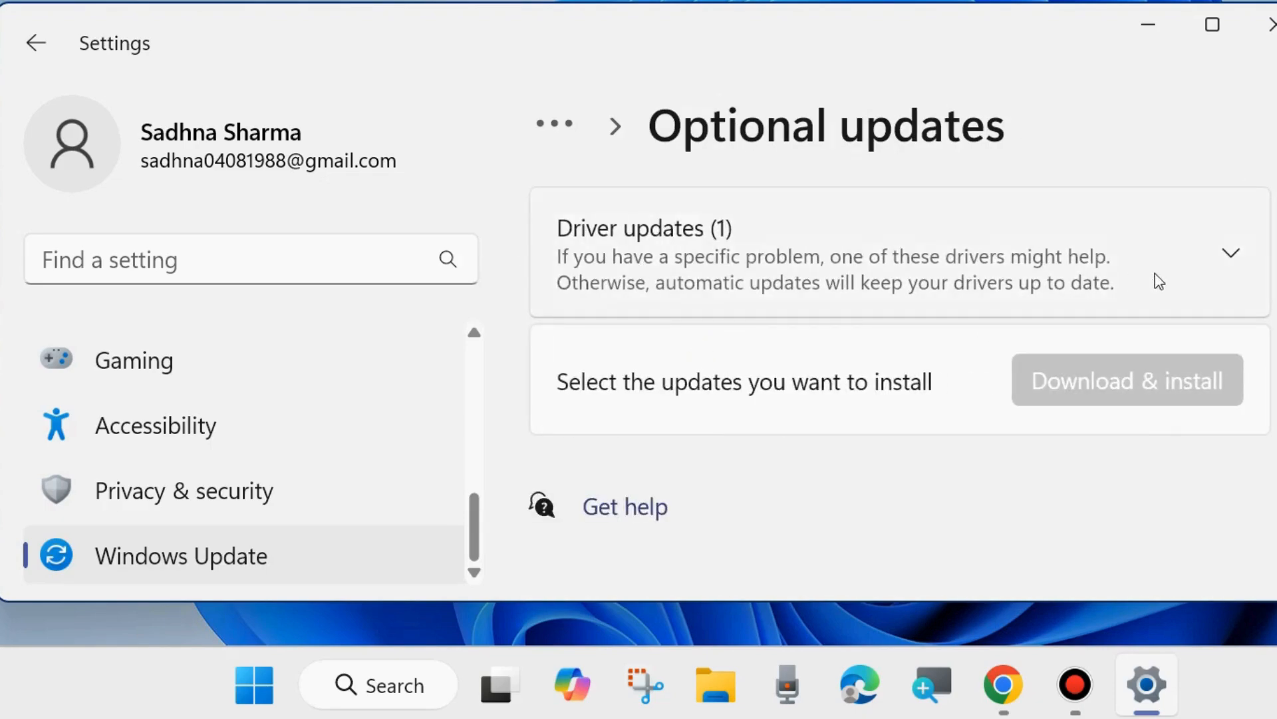
- Expand the driver updates, tick HP Inc. - Firmware - 15.22.0.0, and close Settings
click(1231, 256)
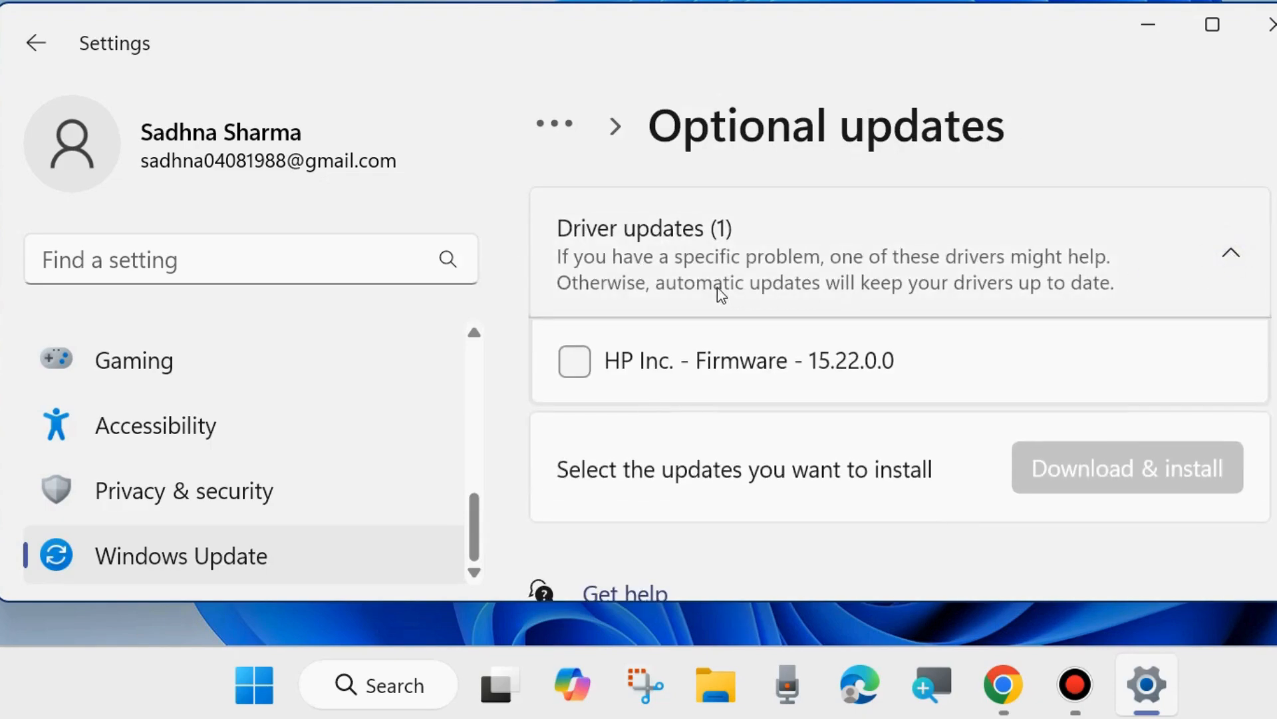
click(576, 362)
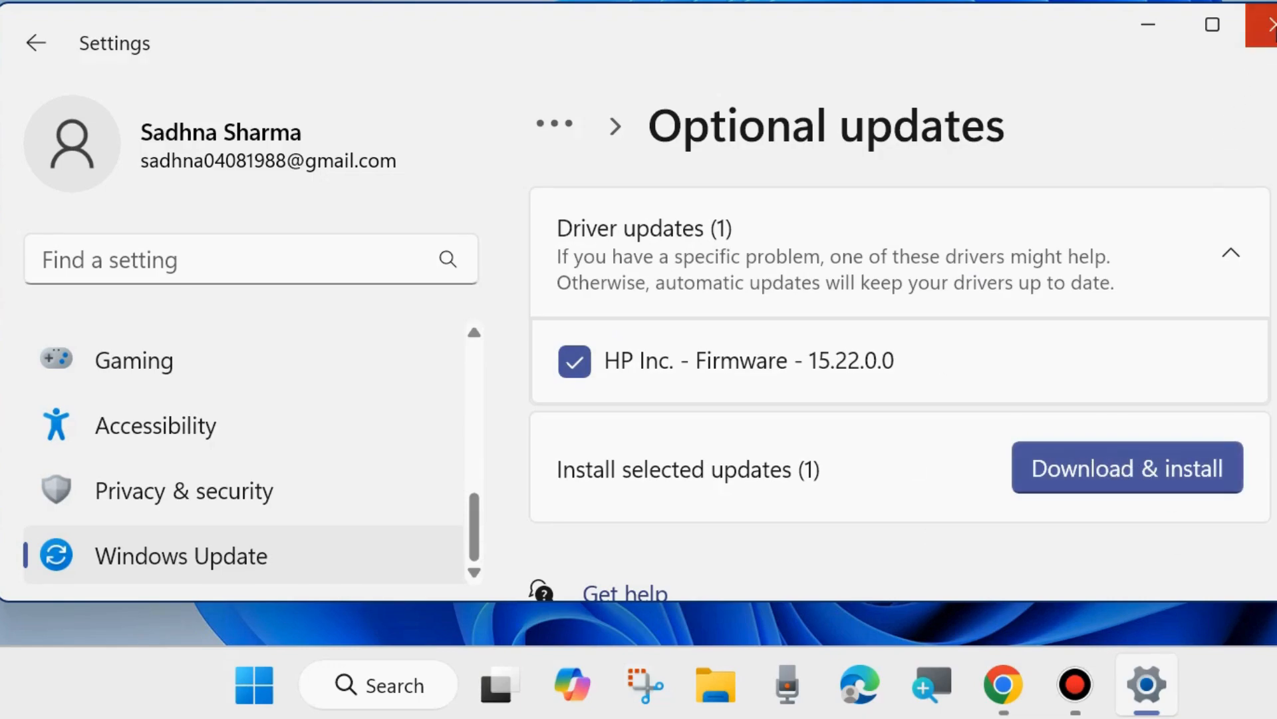
click(1268, 24)
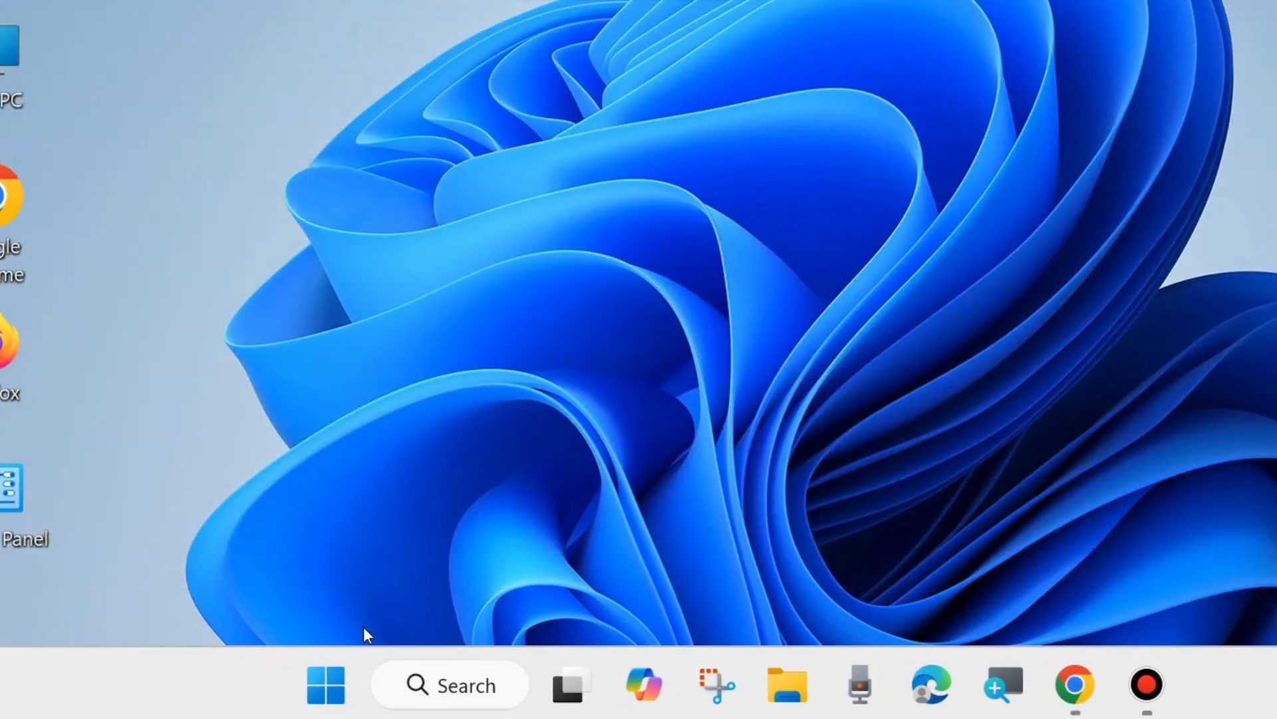
- Open the Run dialog and launch msconfig to bring up System Configuration
right_click(325, 679)
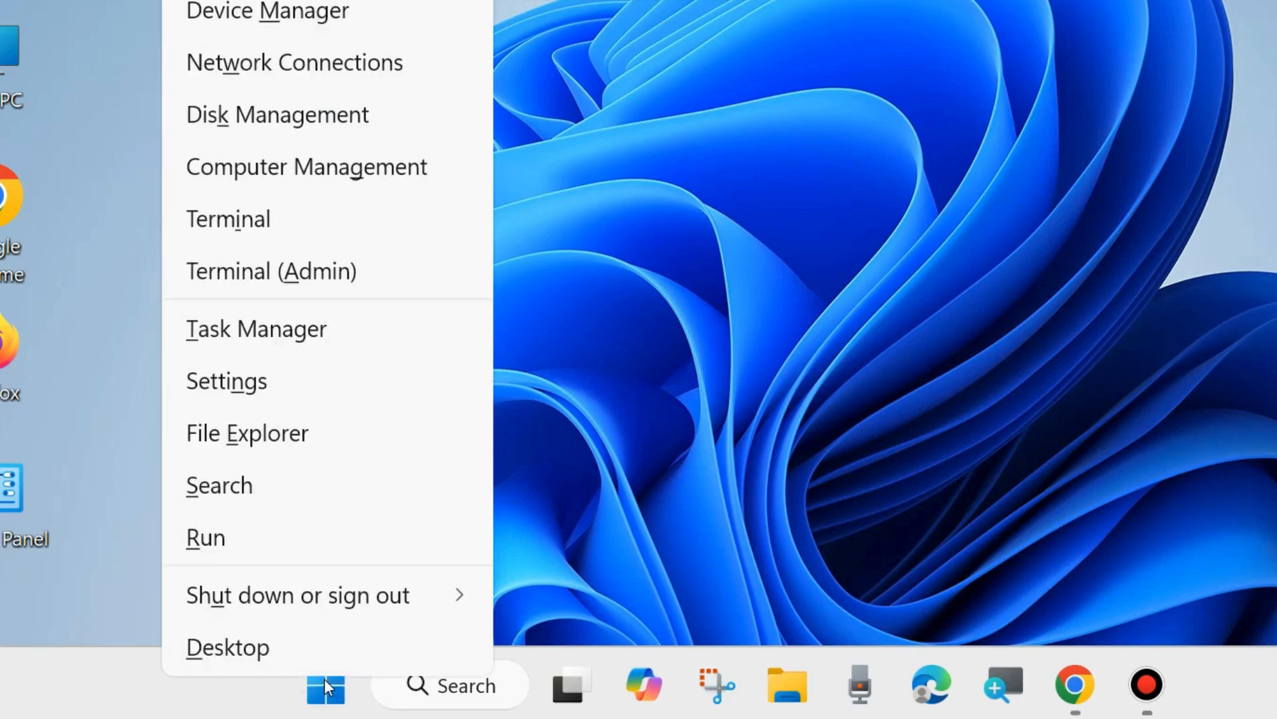
click(211, 541)
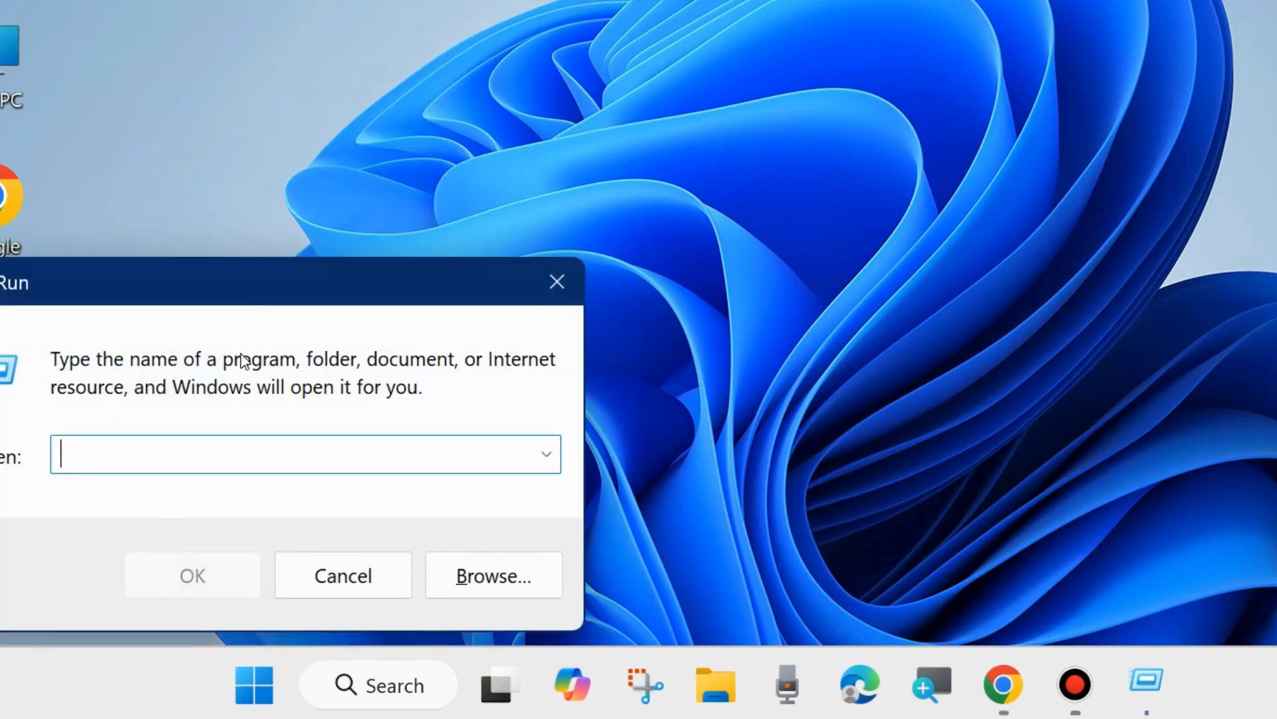
drag(234, 290, 630, 126)
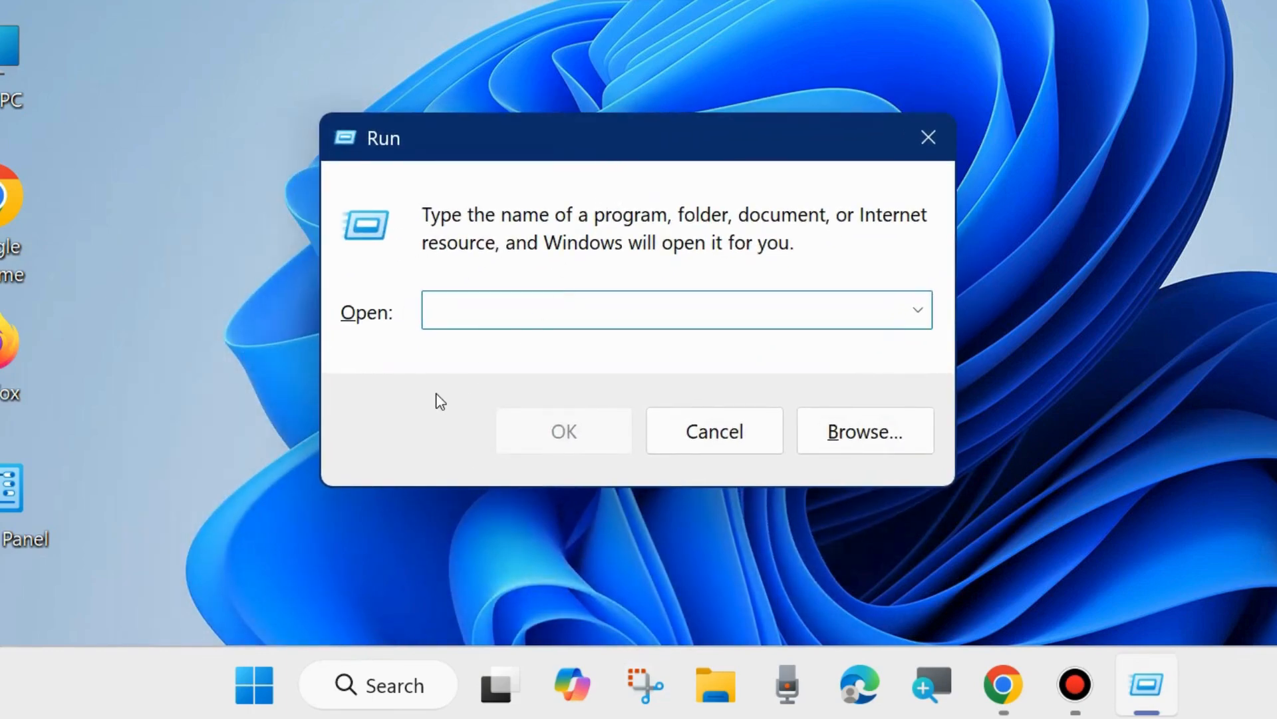
text(msc)
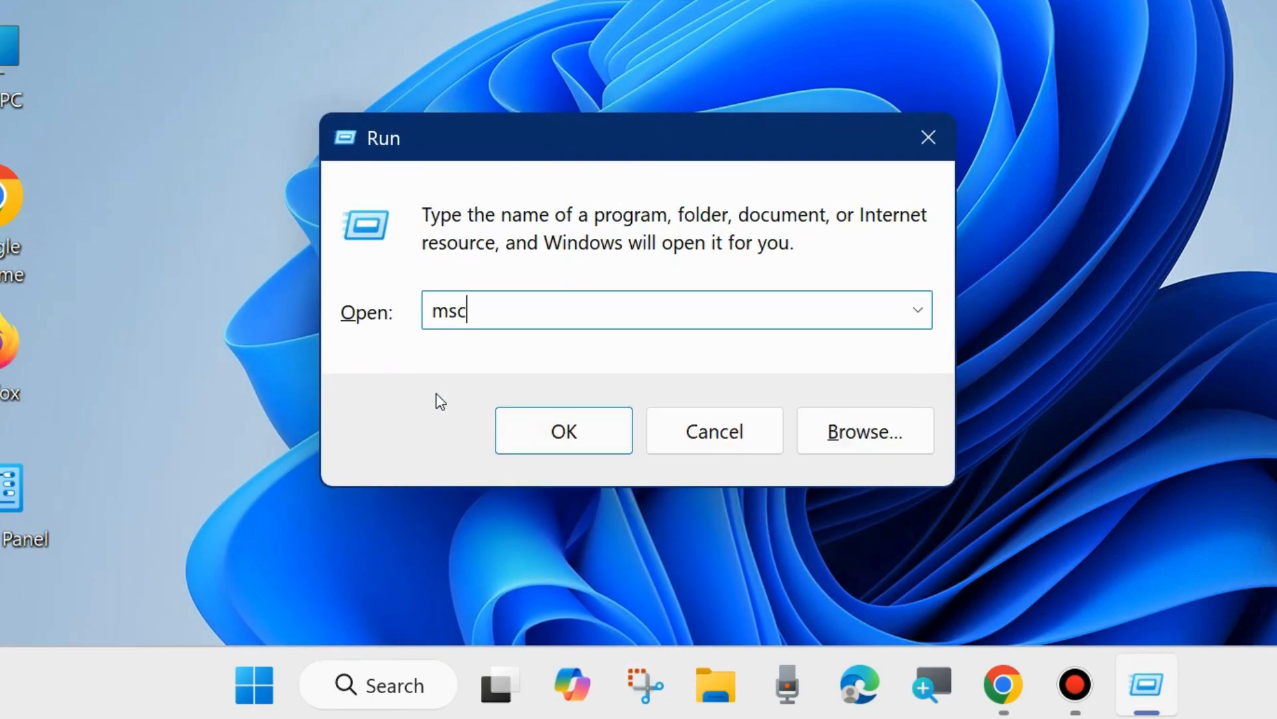
text(onfig)
click(559, 440)
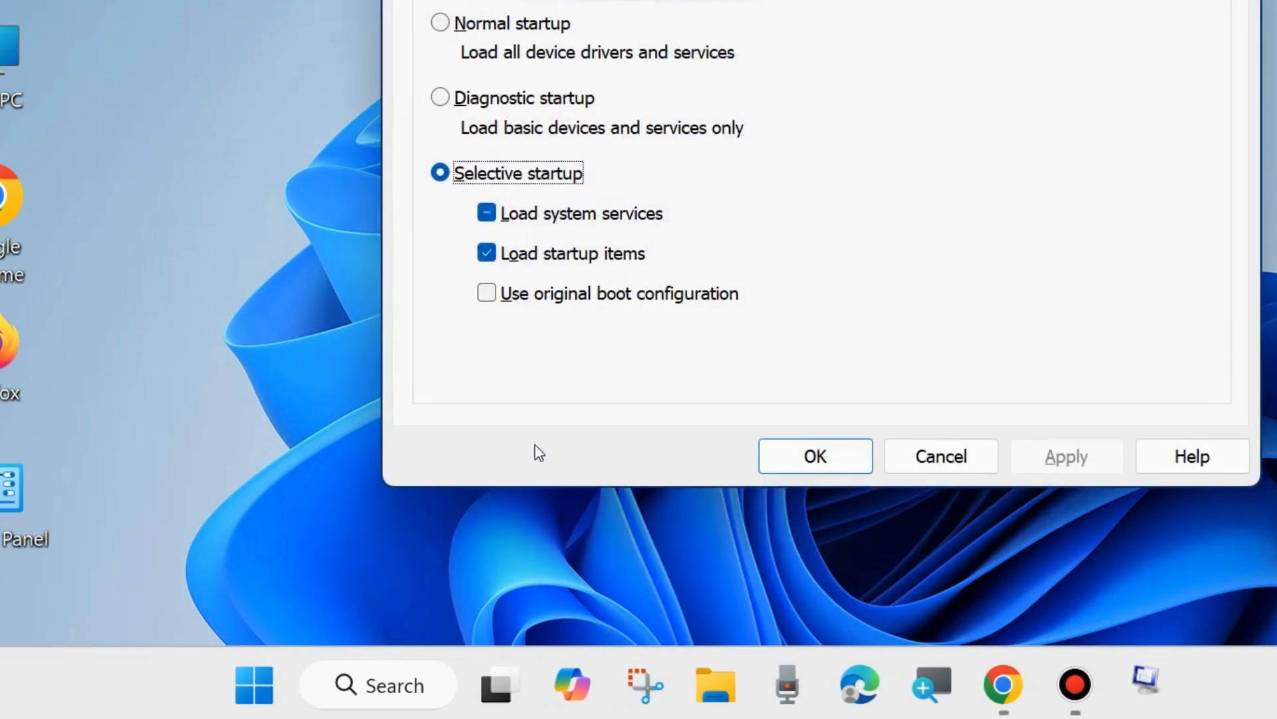
- In System Configuration's services list, turn on hiding all Microsoft services
drag(833, 0, 690, 65)
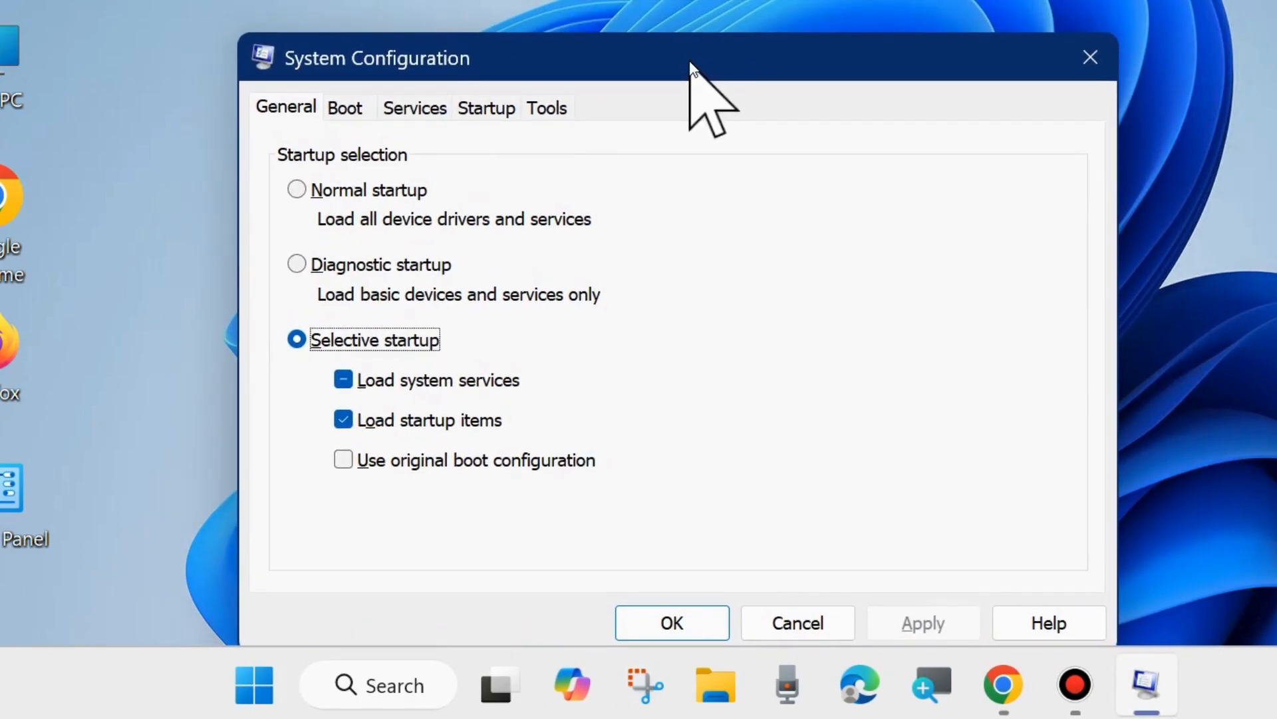
click(415, 109)
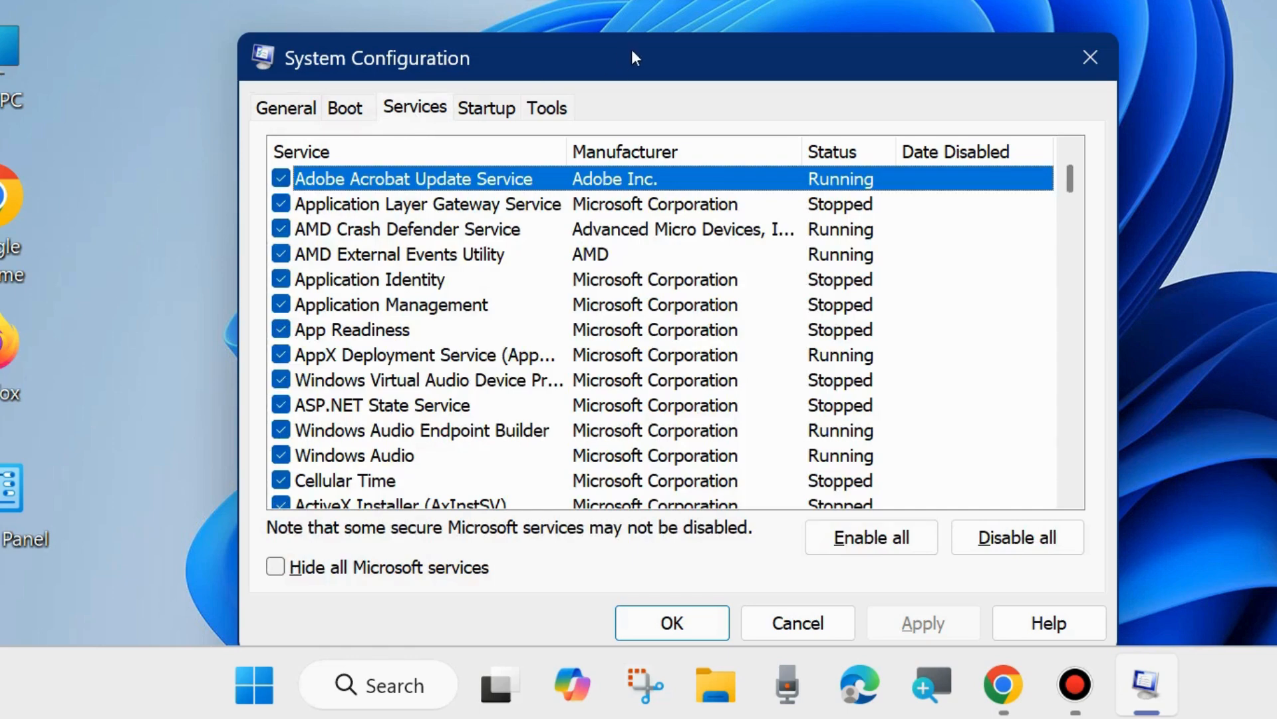
drag(633, 58, 638, 29)
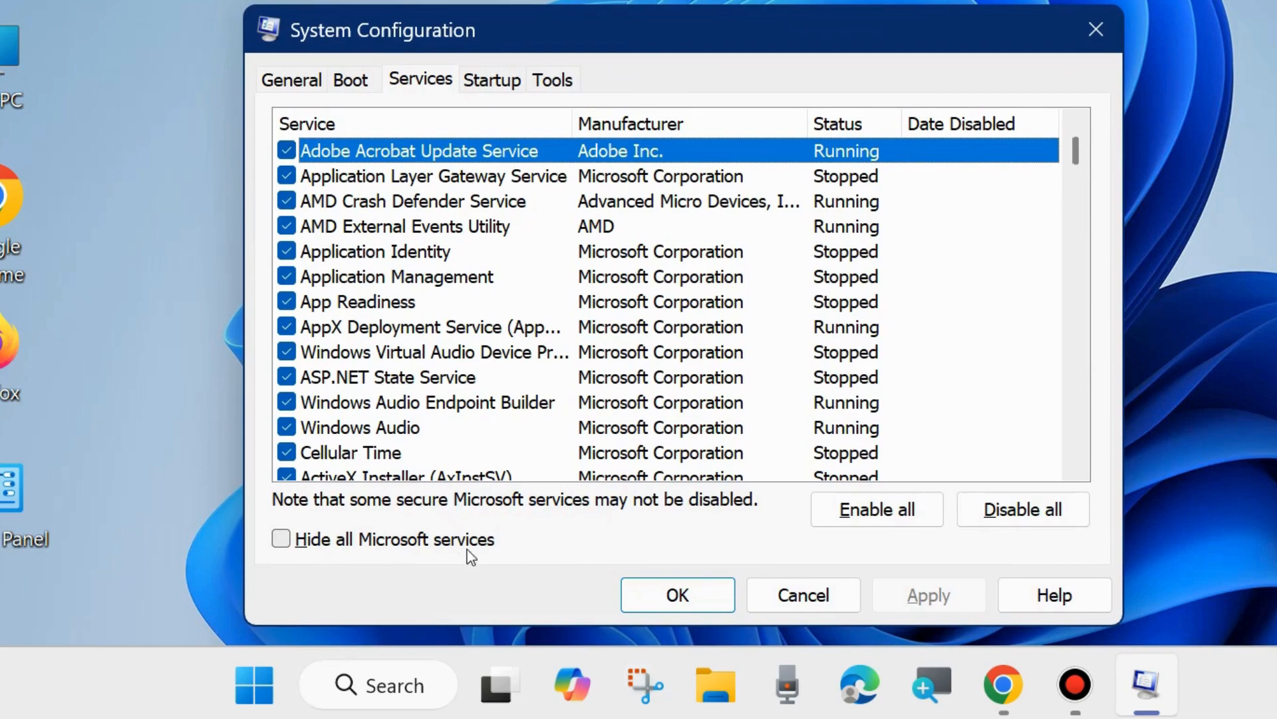
click(281, 540)
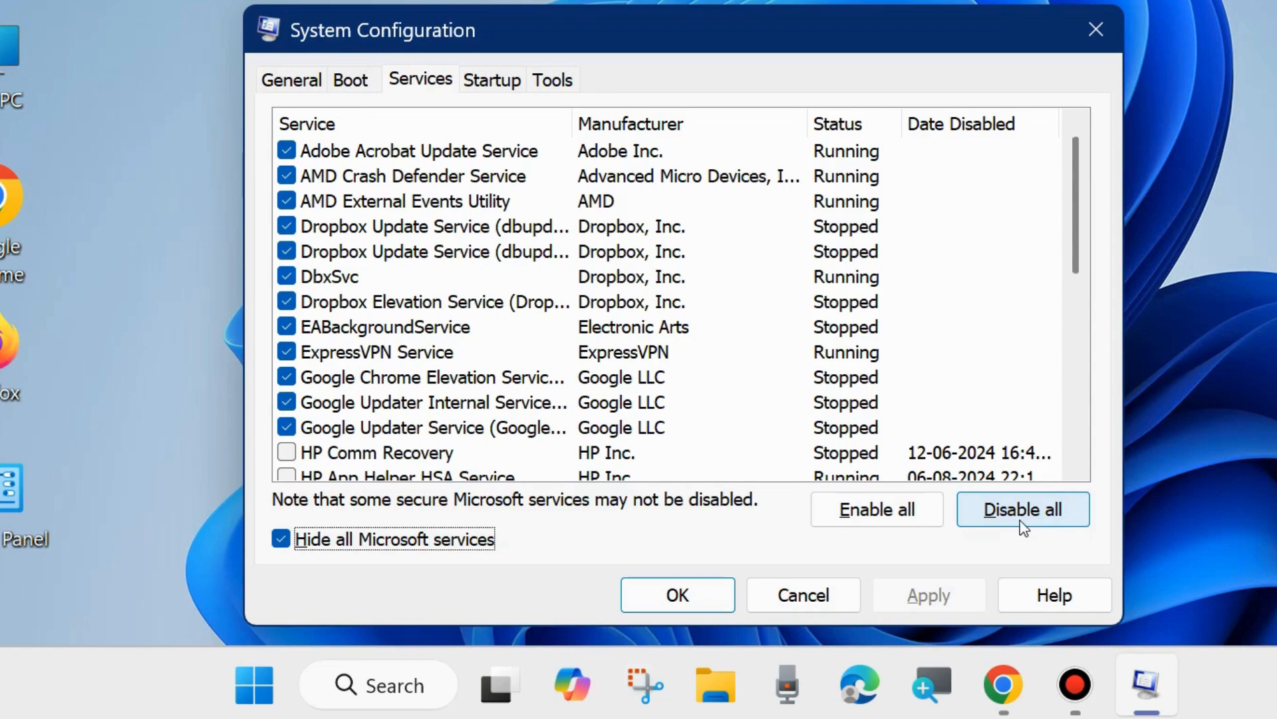
- Open Task Manager's startup apps from System Configuration and scroll through the startup list
click(493, 81)
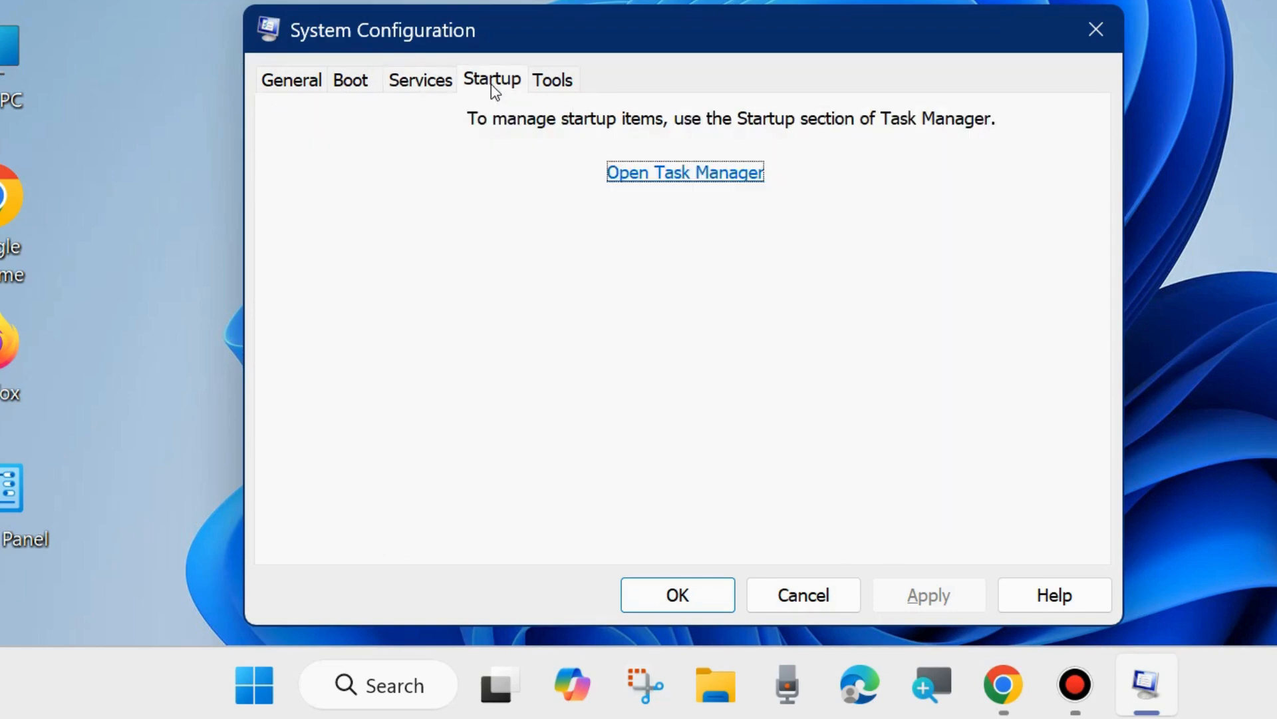
click(677, 177)
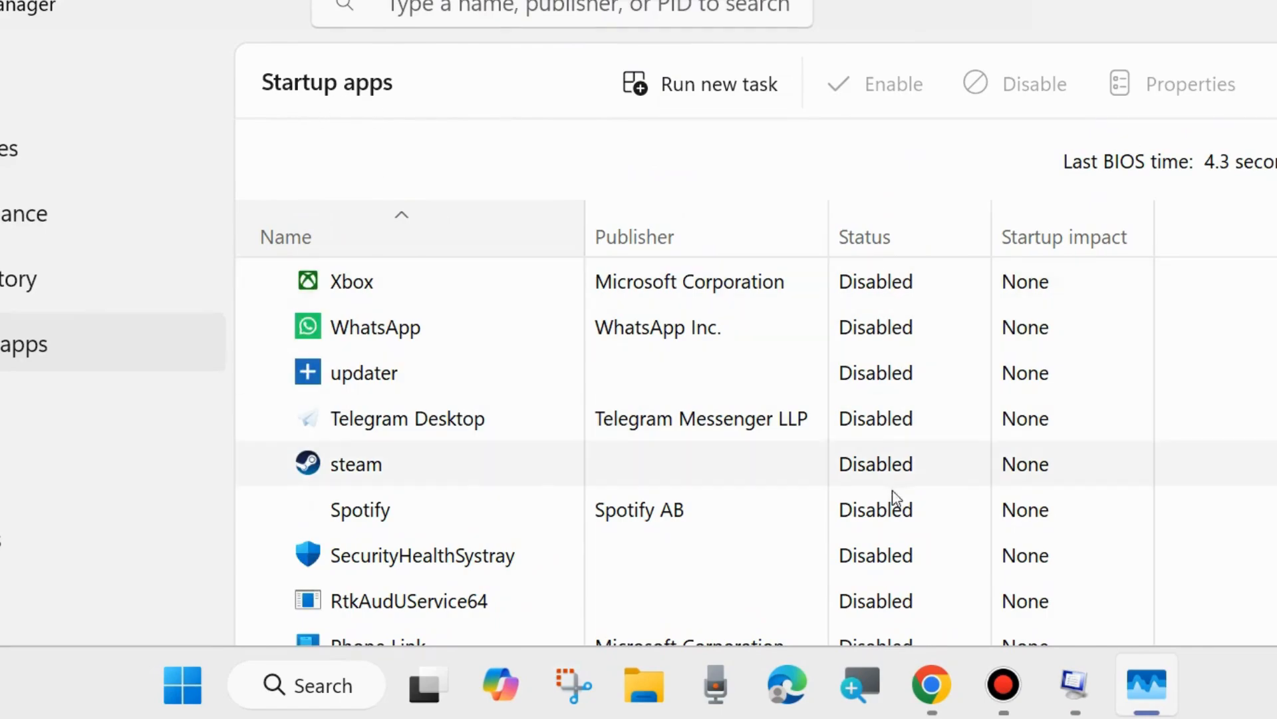
scroll(889, 544, down, 8)
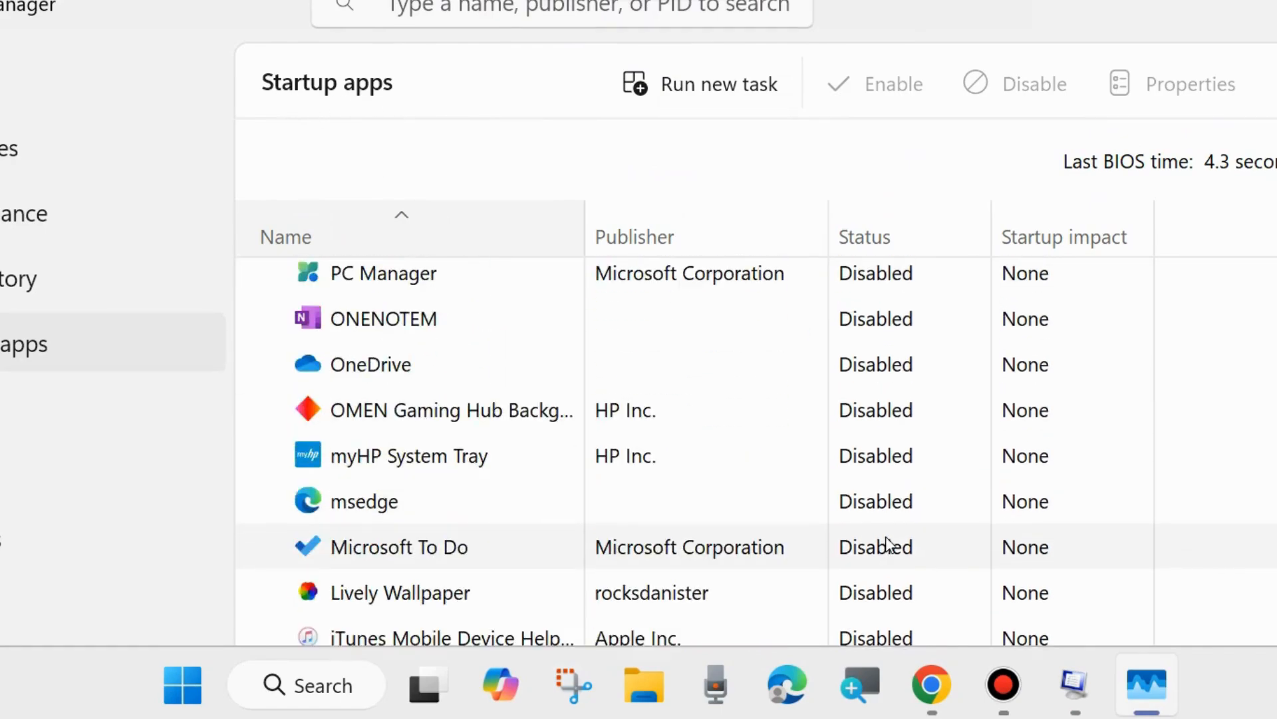
scroll(889, 544, down, 7)
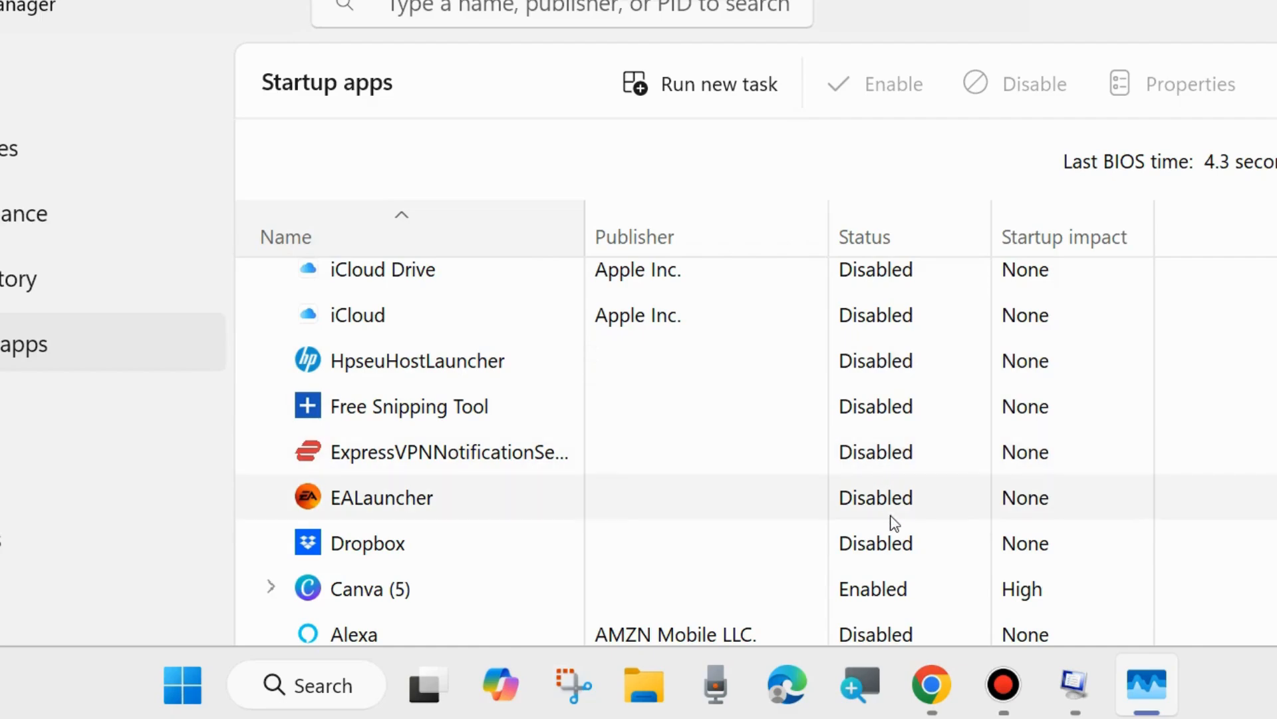
- Try to disable the Canva startup app, then close System Configuration with OK
right_click(864, 596)
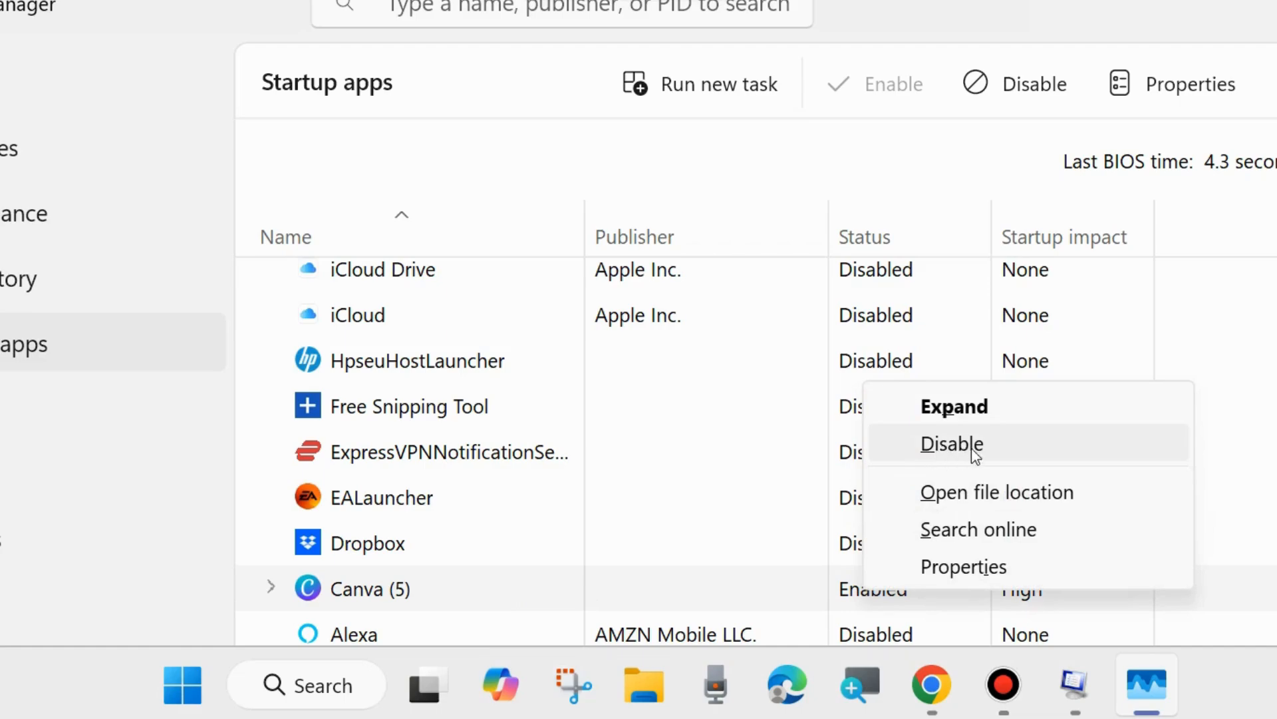
click(901, 138)
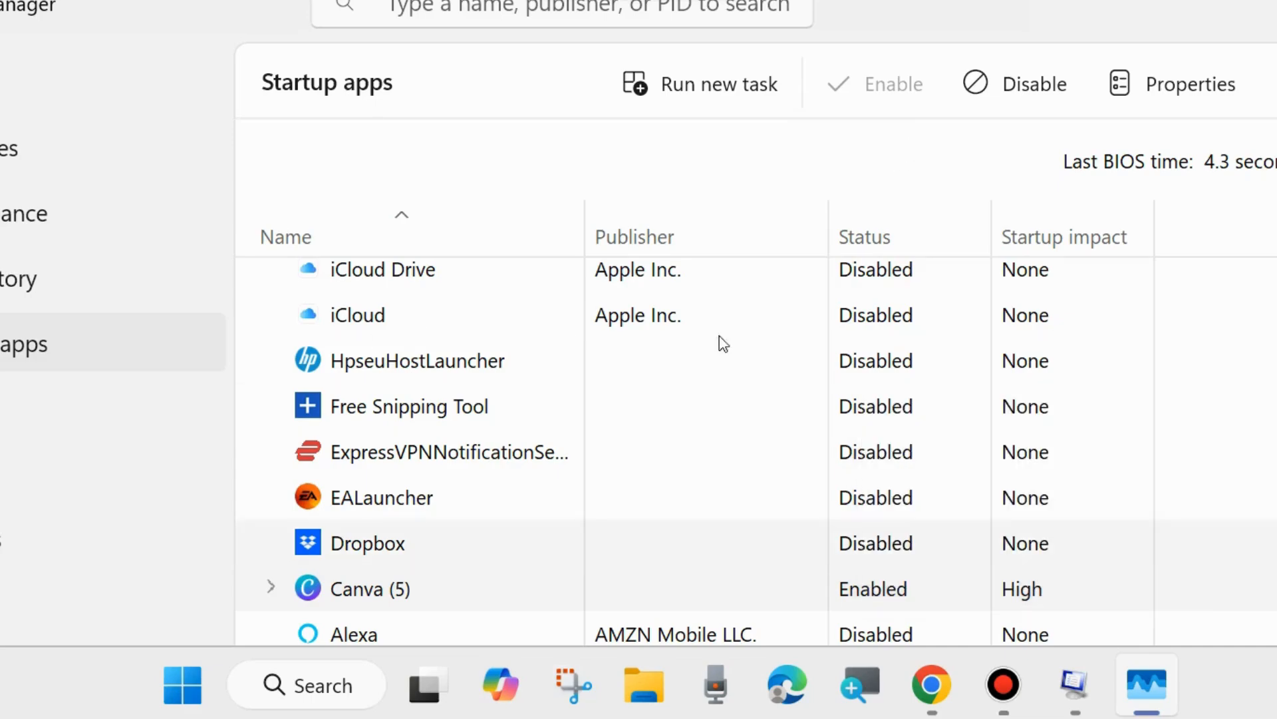
scroll(844, 456, up, 5)
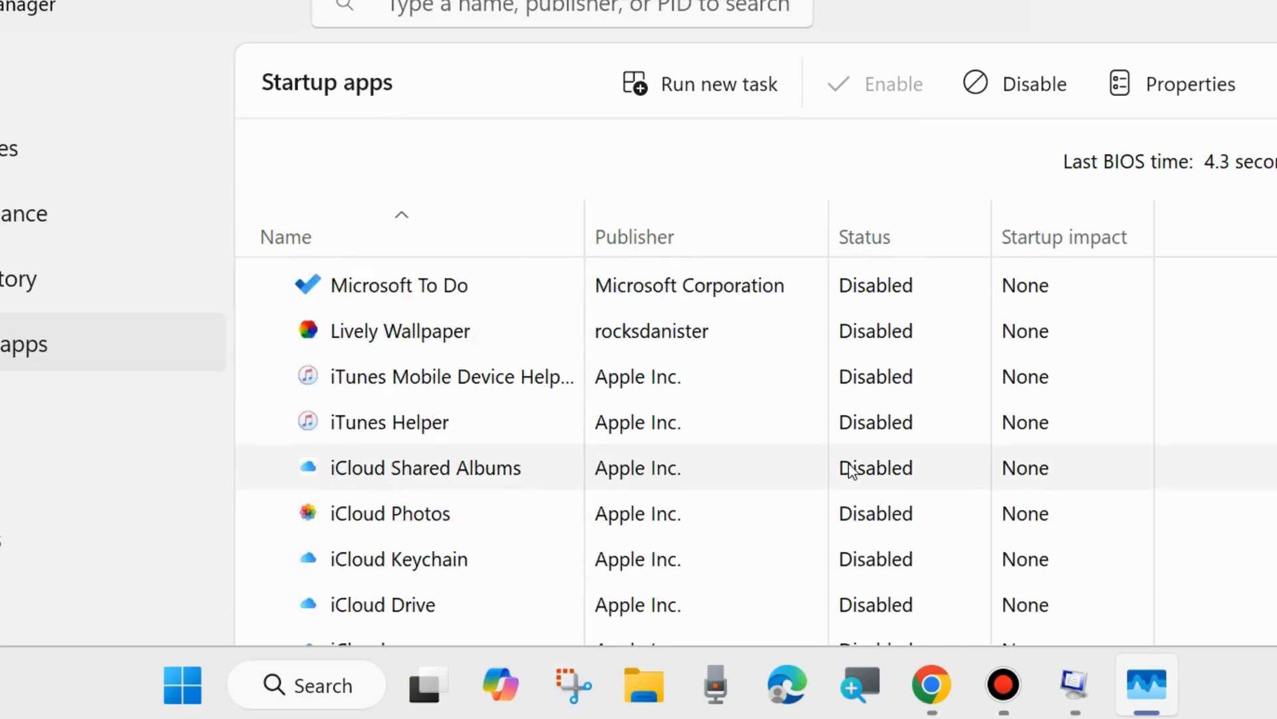
scroll(849, 469, up, 1)
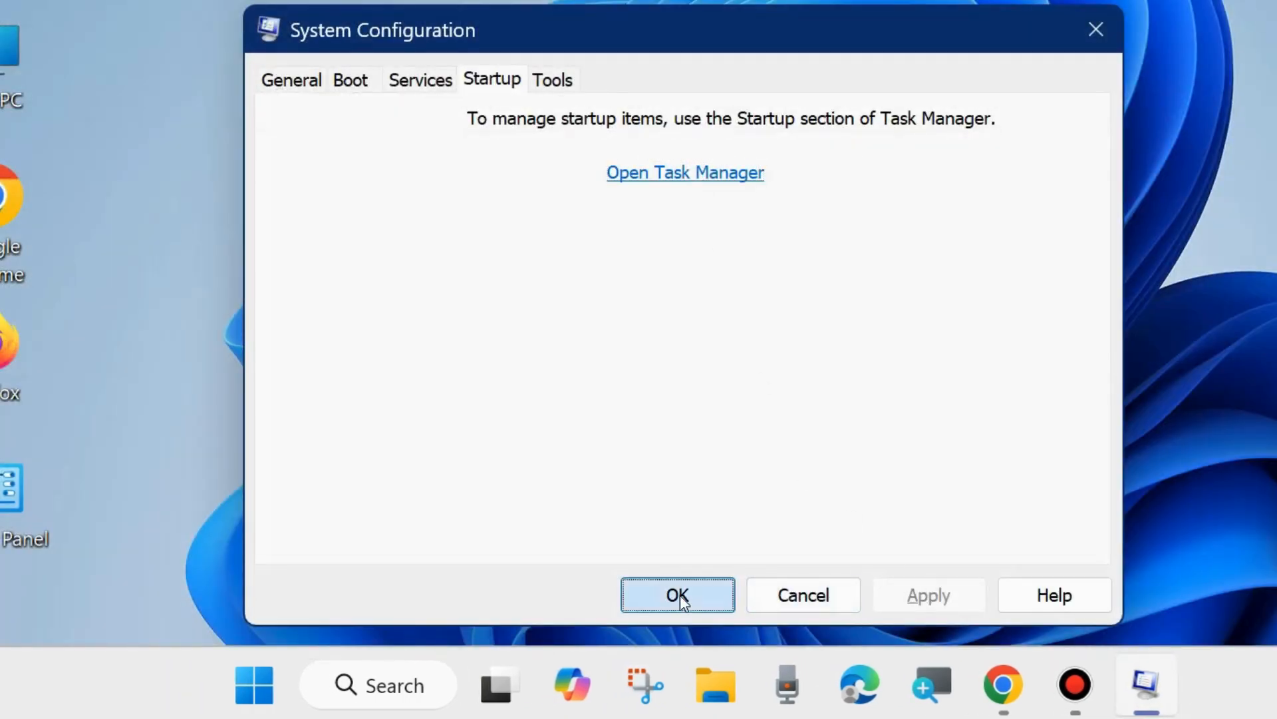
click(679, 595)
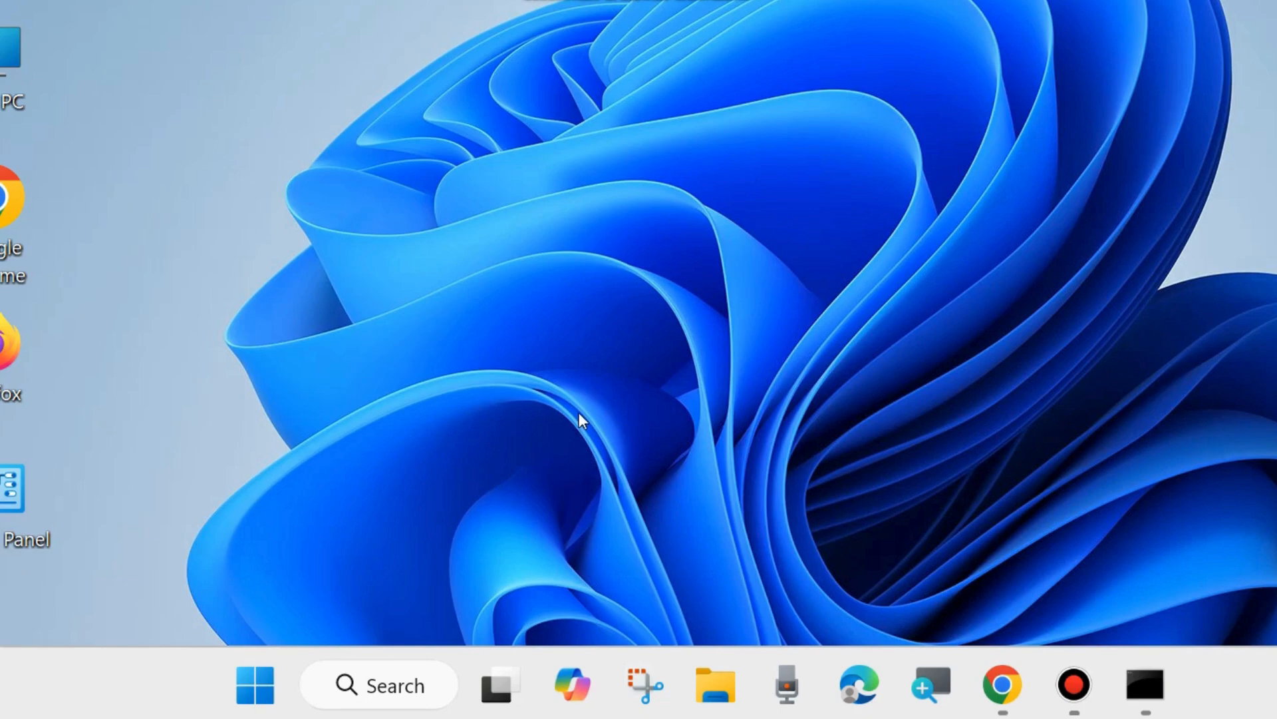
- Search for cmd, open Command Prompt as administrator, and position the notepad file of DISM commands beside it
click(402, 684)
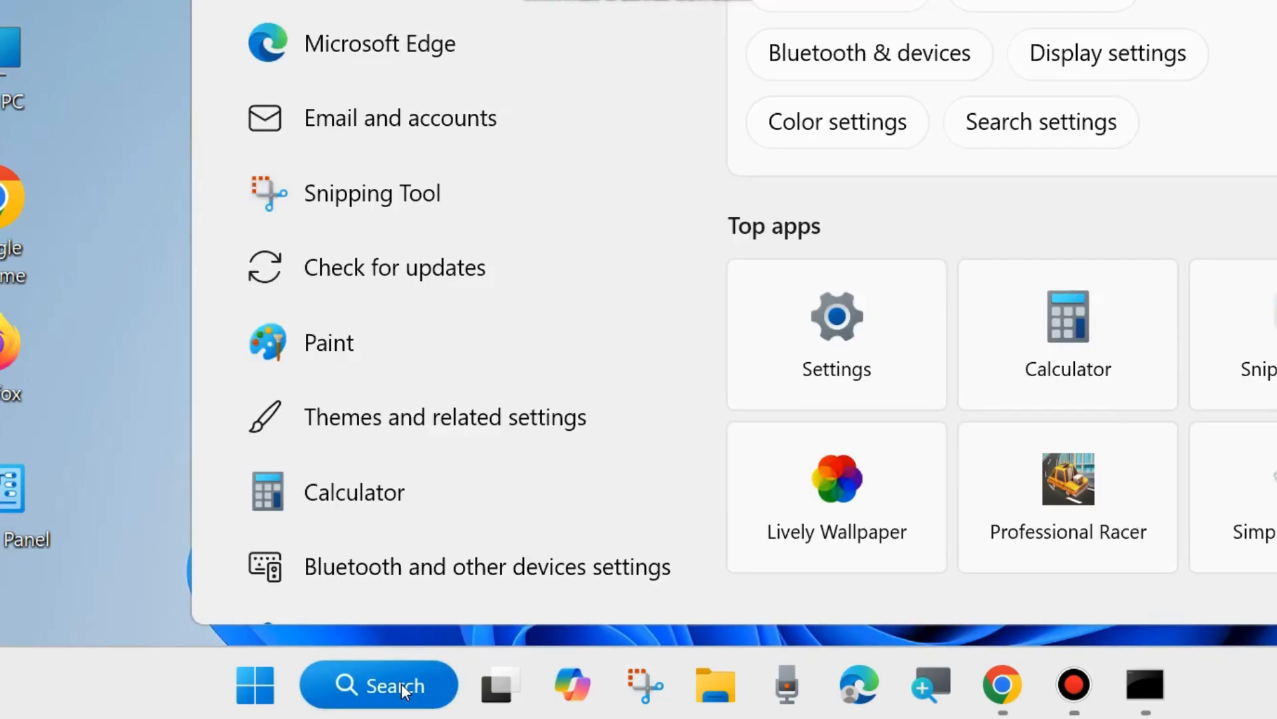
text(cmd)
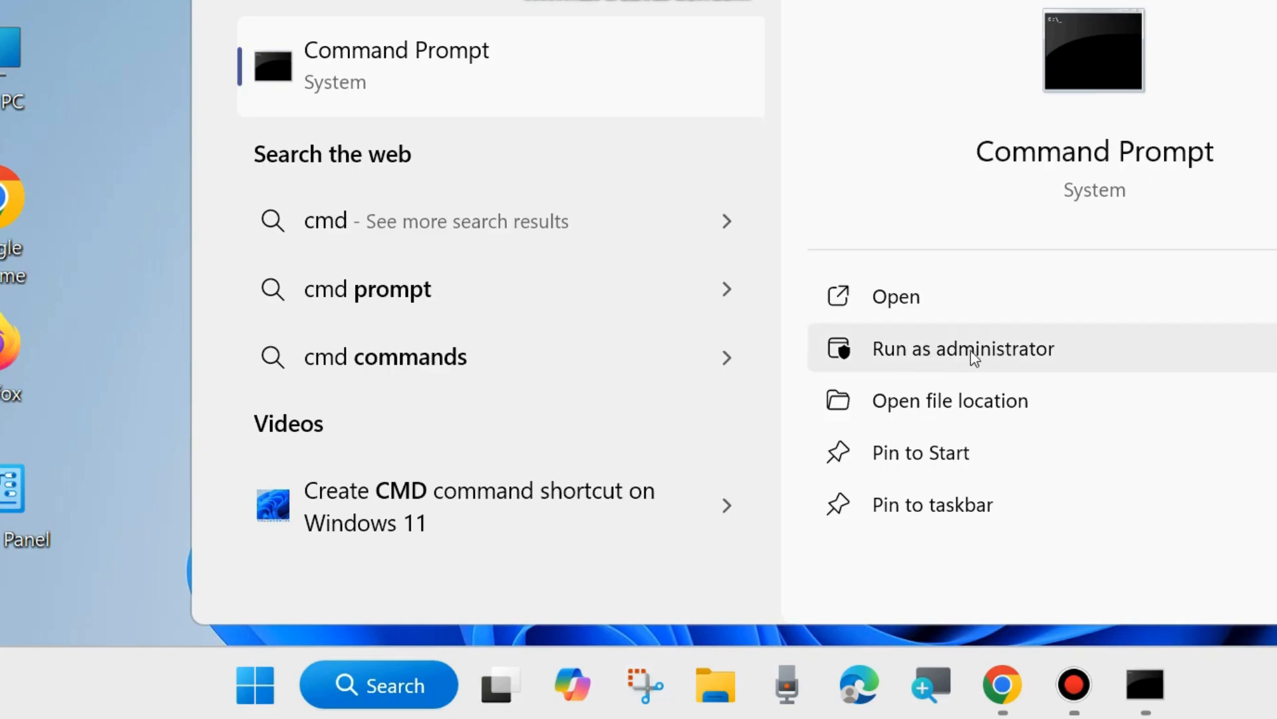
click(1145, 676)
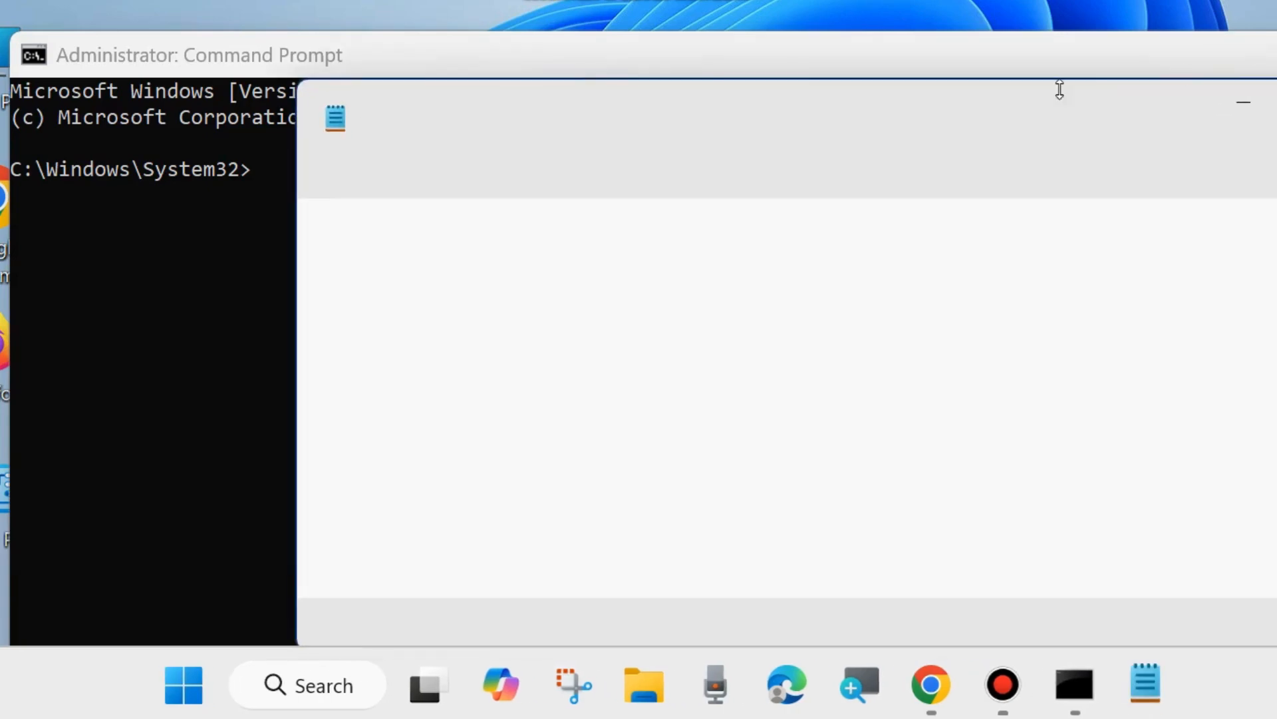
drag(936, 110, 755, 242)
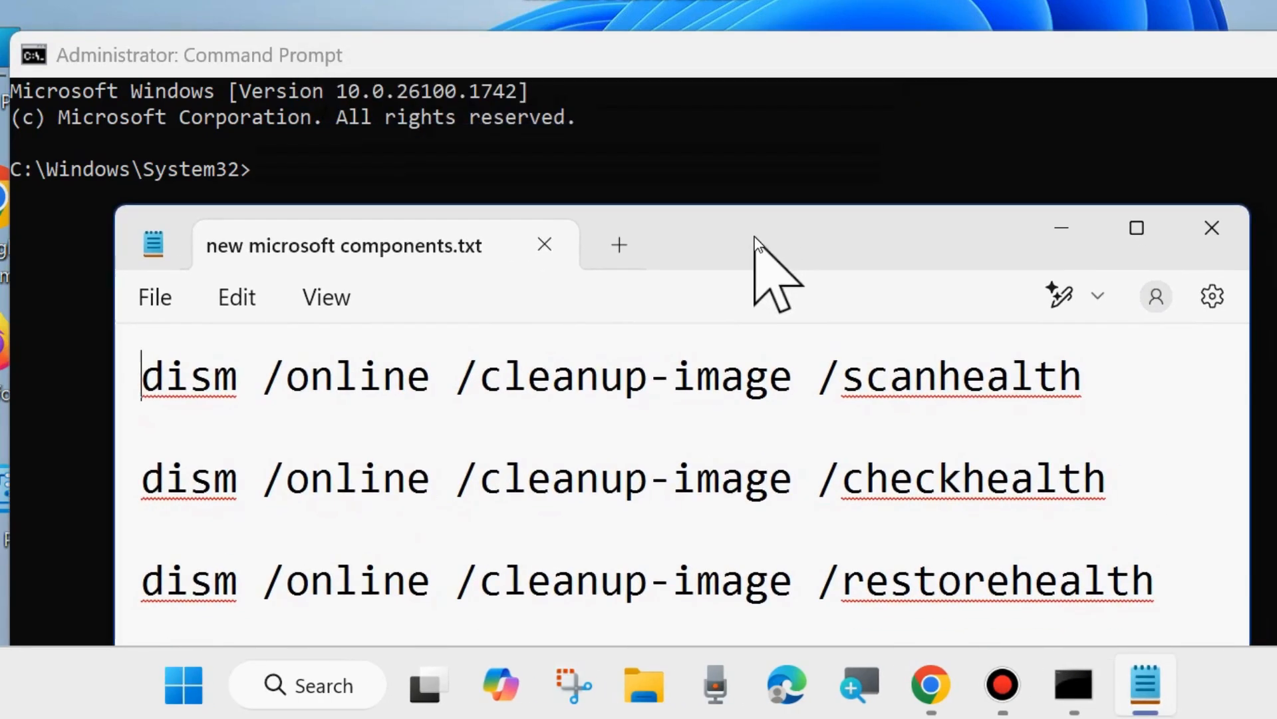
- Highlight each DISM command line in the notepad file, select all three, and minimize the notepad
triple_click(121, 382)
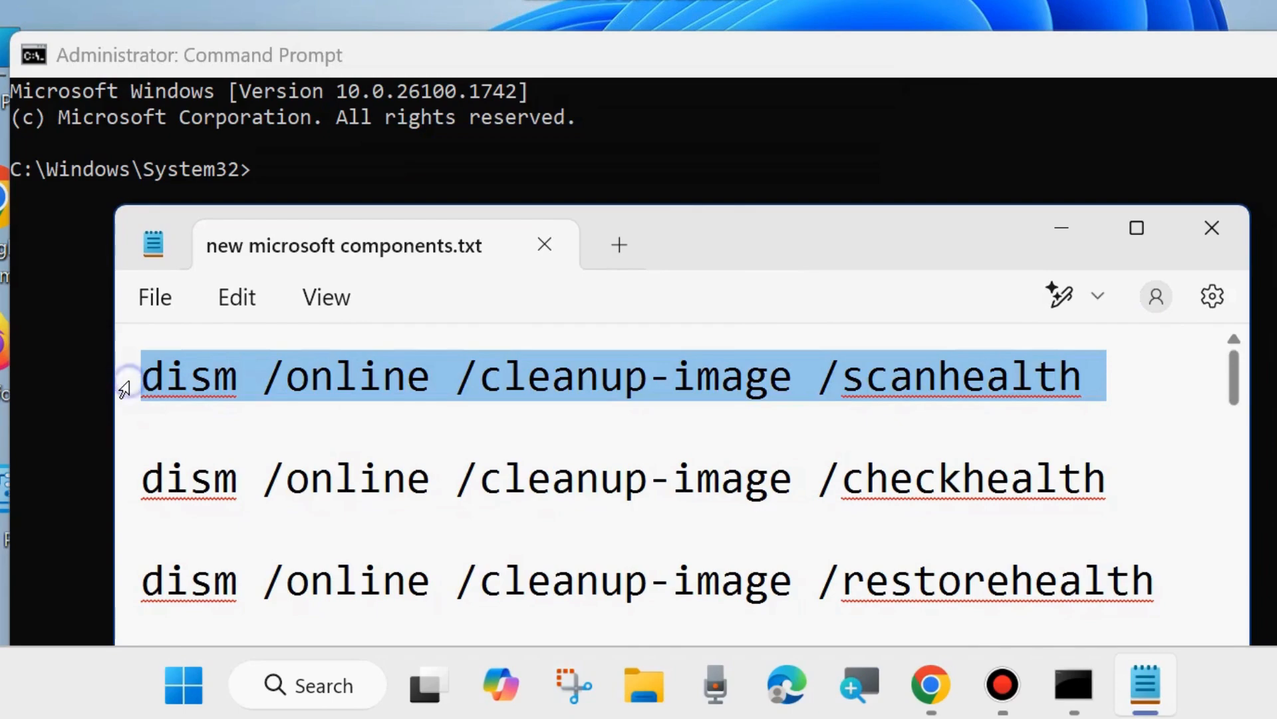
triple_click(122, 482)
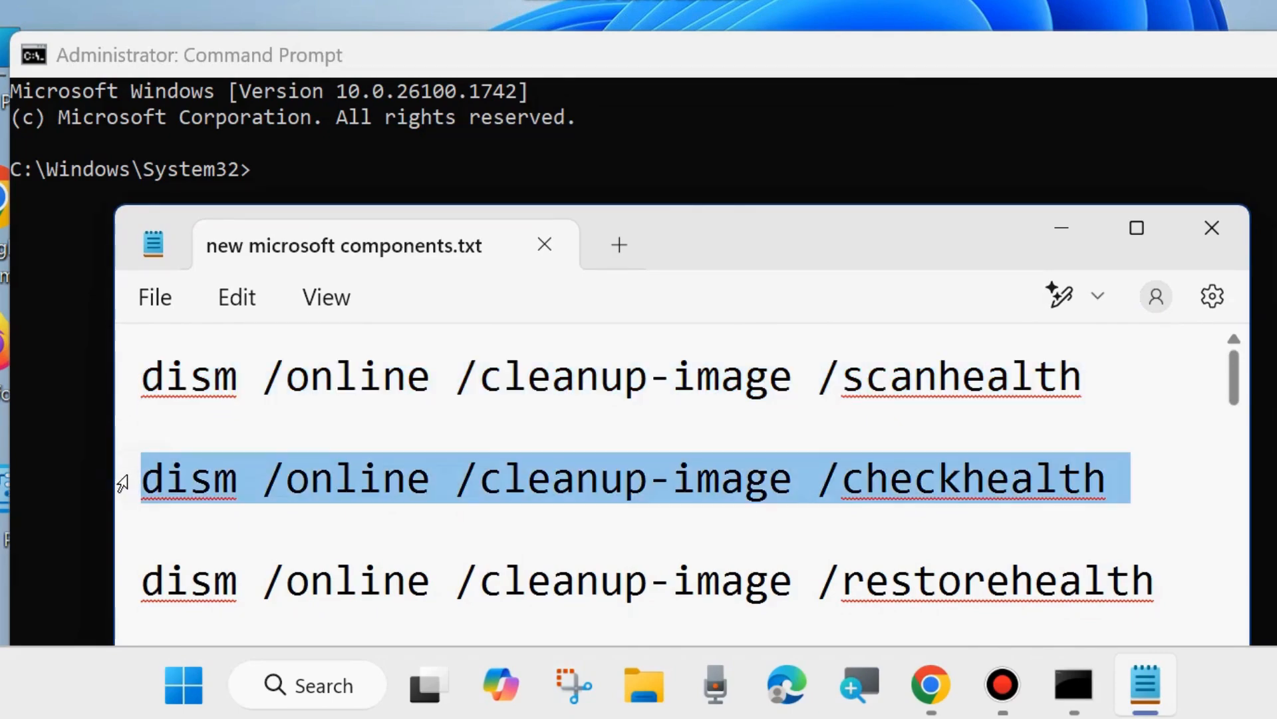
triple_click(120, 584)
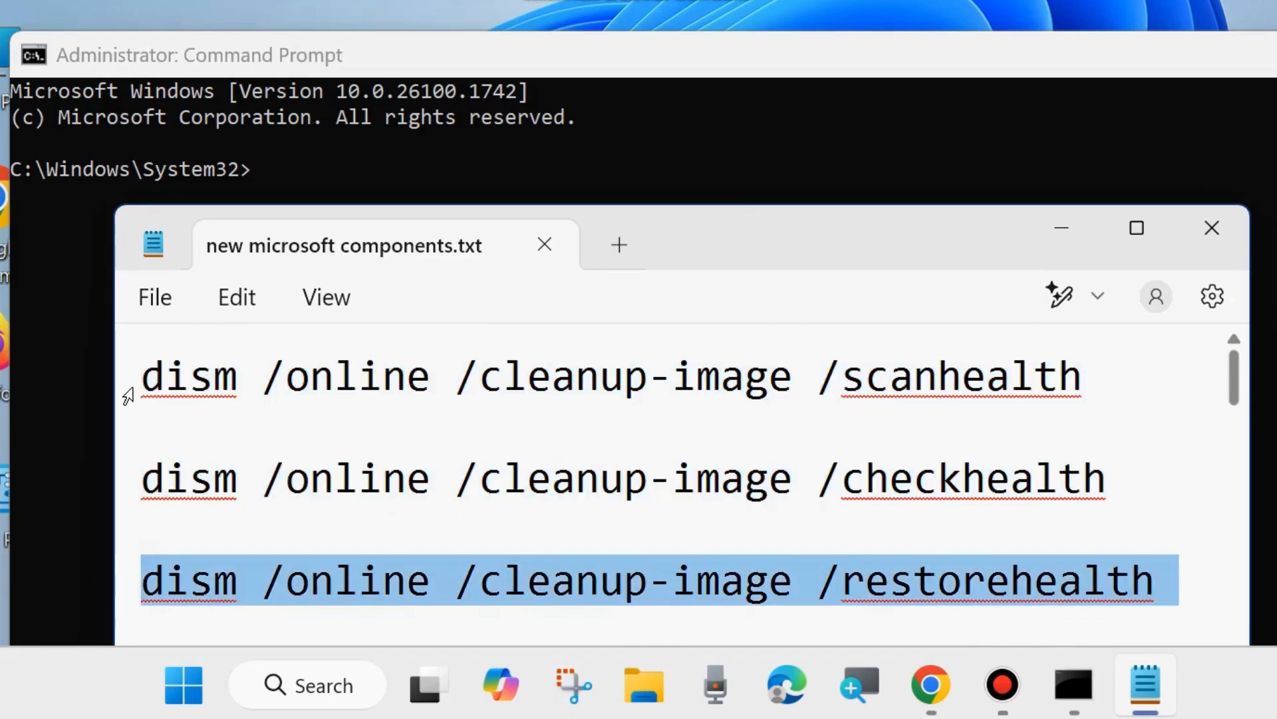
drag(128, 391, 114, 571)
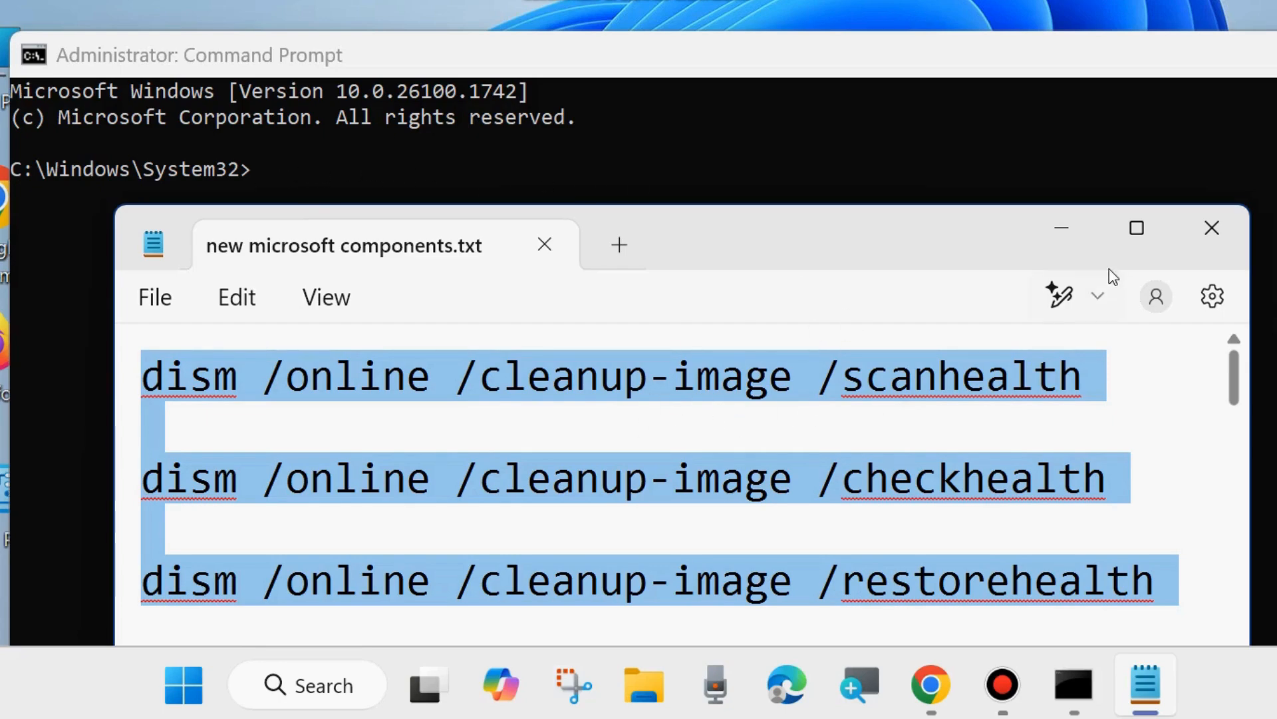
click(1062, 228)
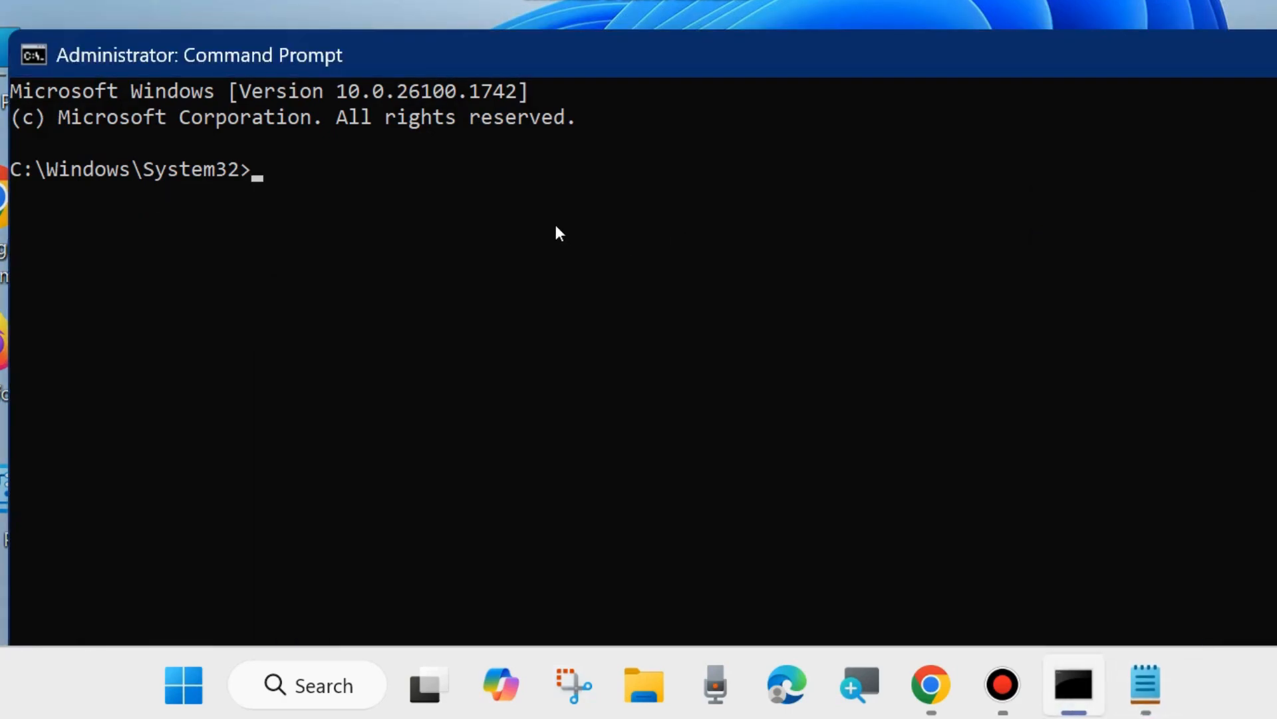
- Enter the command sfc /scannow at the administrator prompt, then close Command Prompt
text(sfc /scannow)
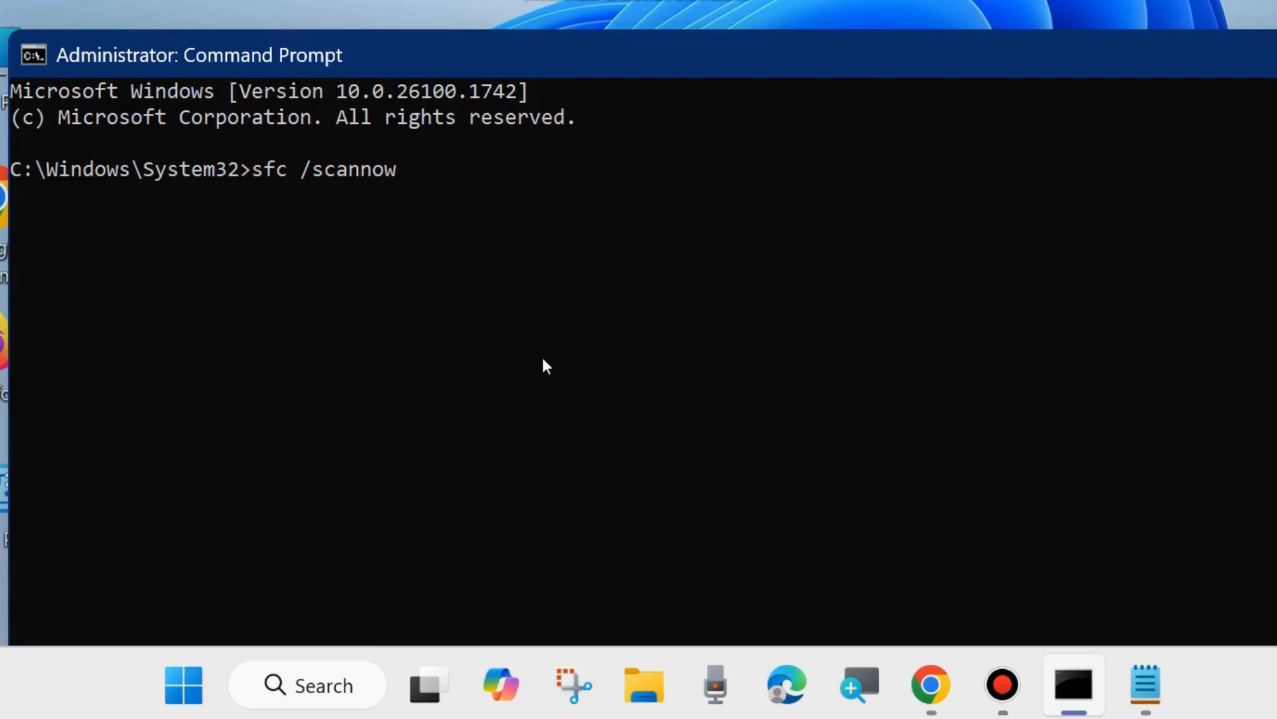
click(1276, 54)
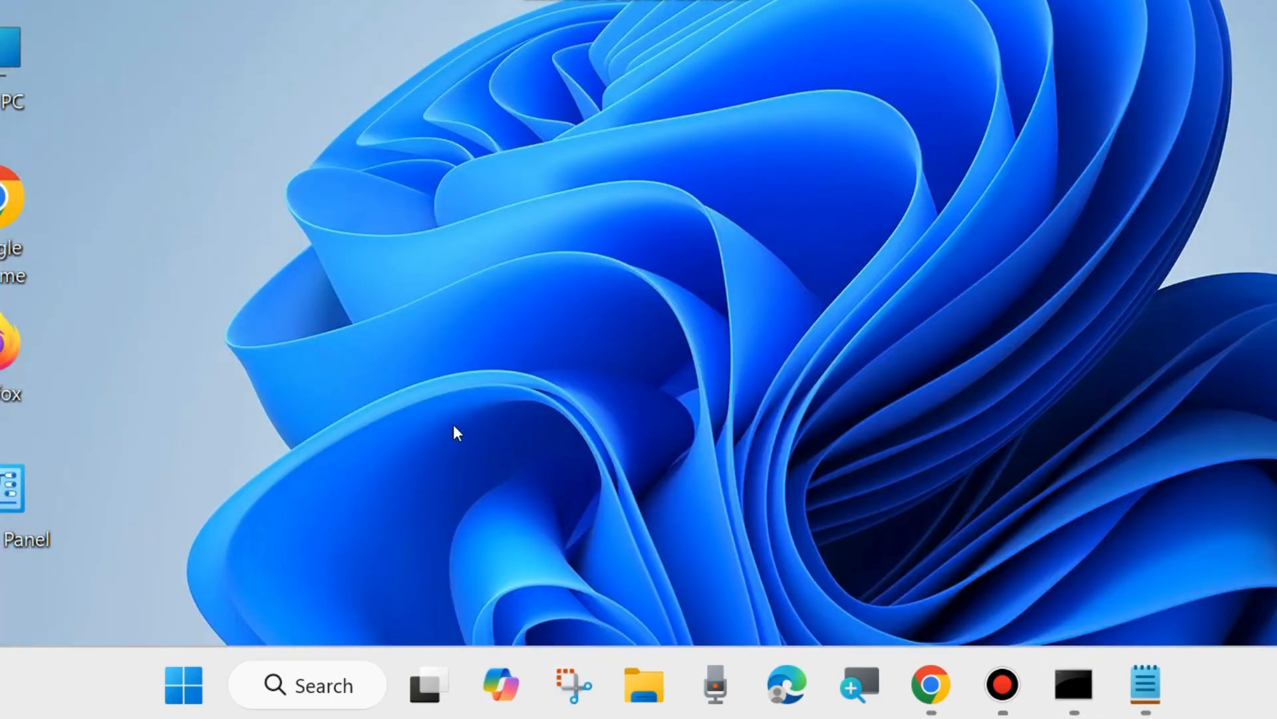
- Open Settings and go to Virus & threat protection via Privacy & security and Windows Security
right_click(179, 680)
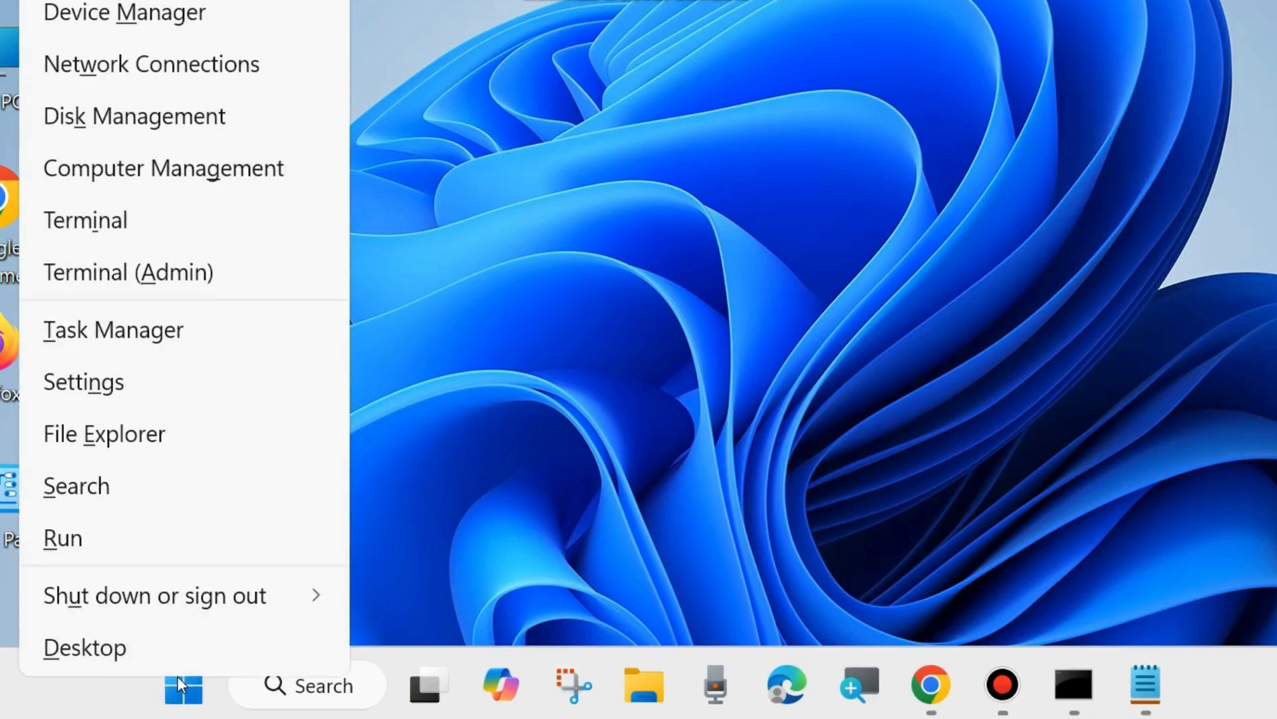
click(97, 386)
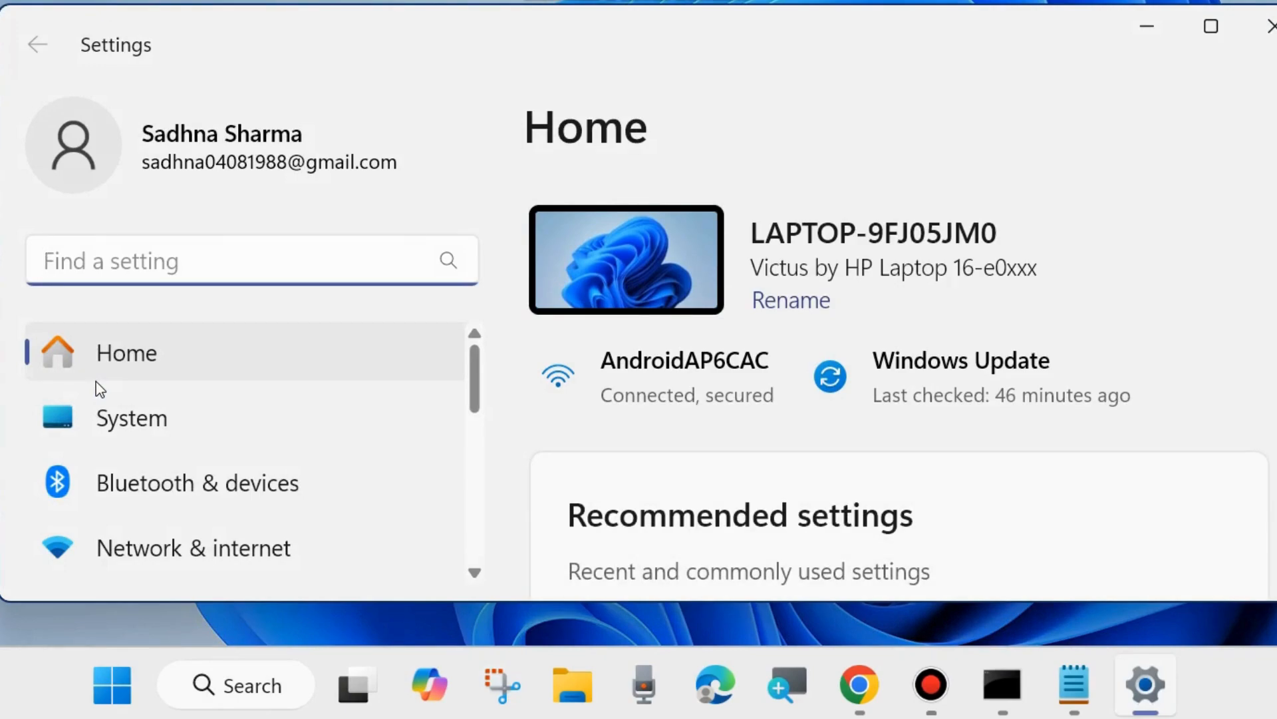
scroll(206, 469, down, 1)
scroll(208, 471, down, 8)
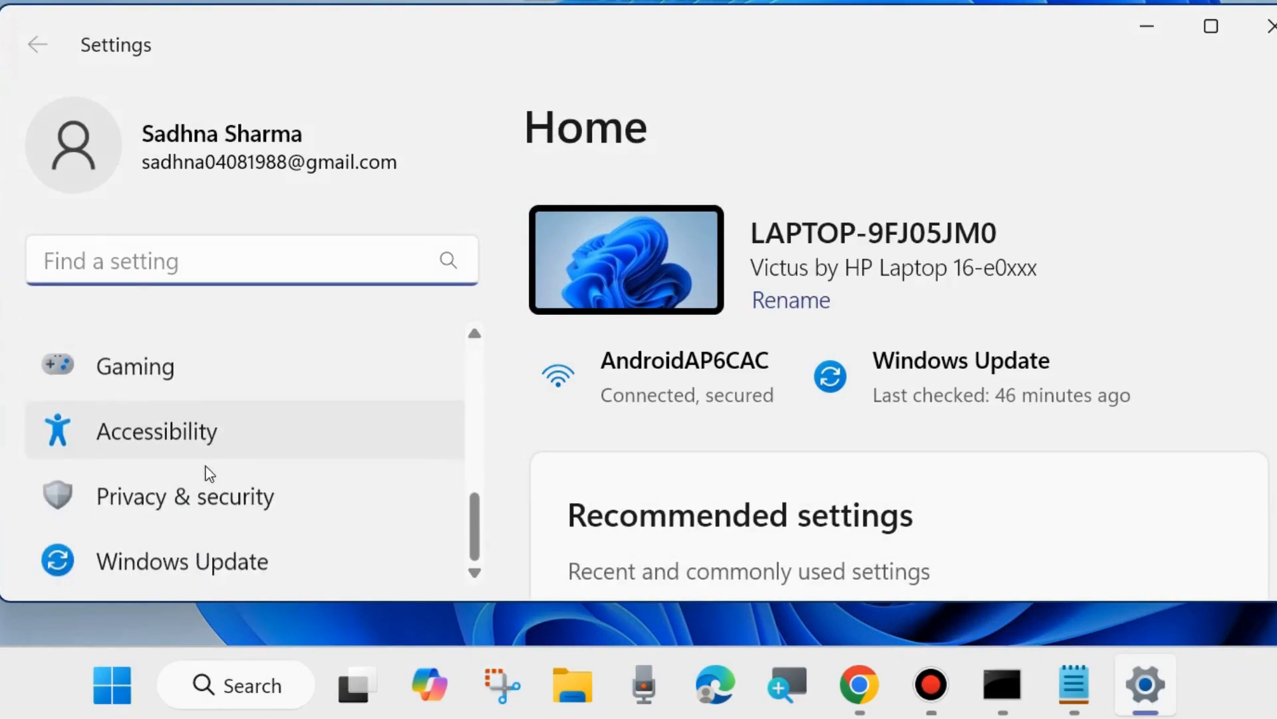
click(177, 494)
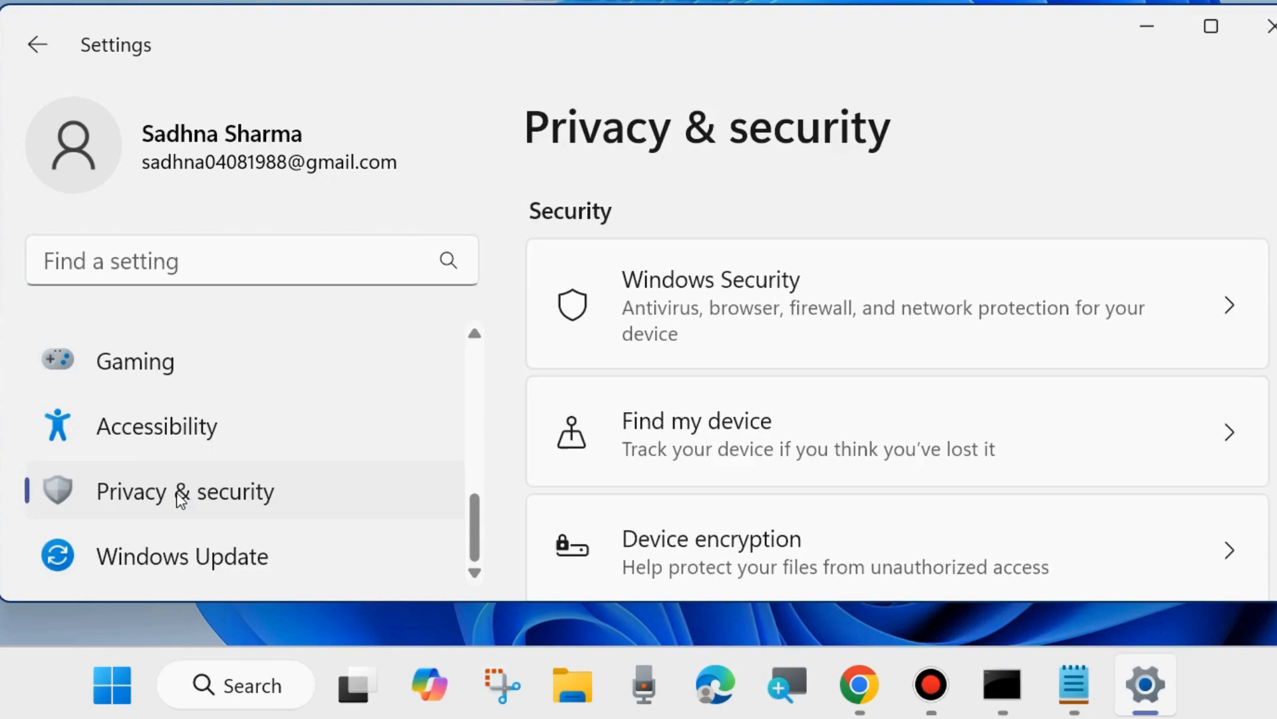
click(704, 302)
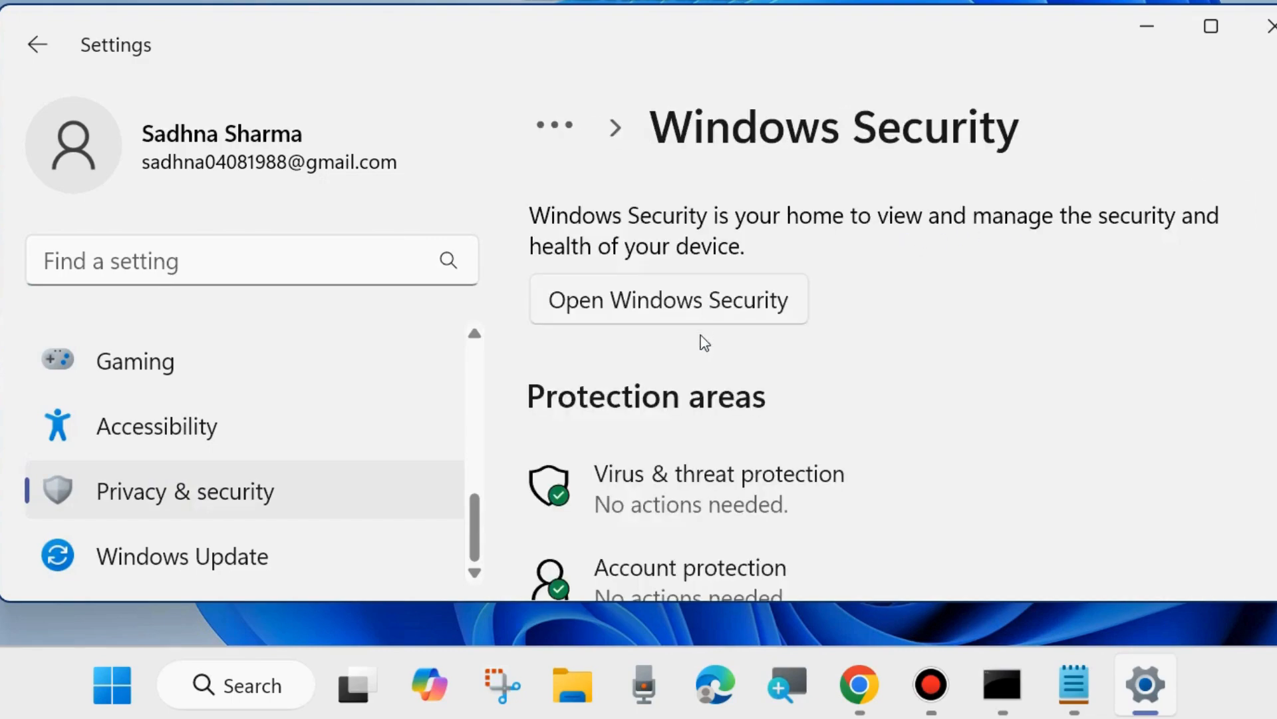
click(684, 486)
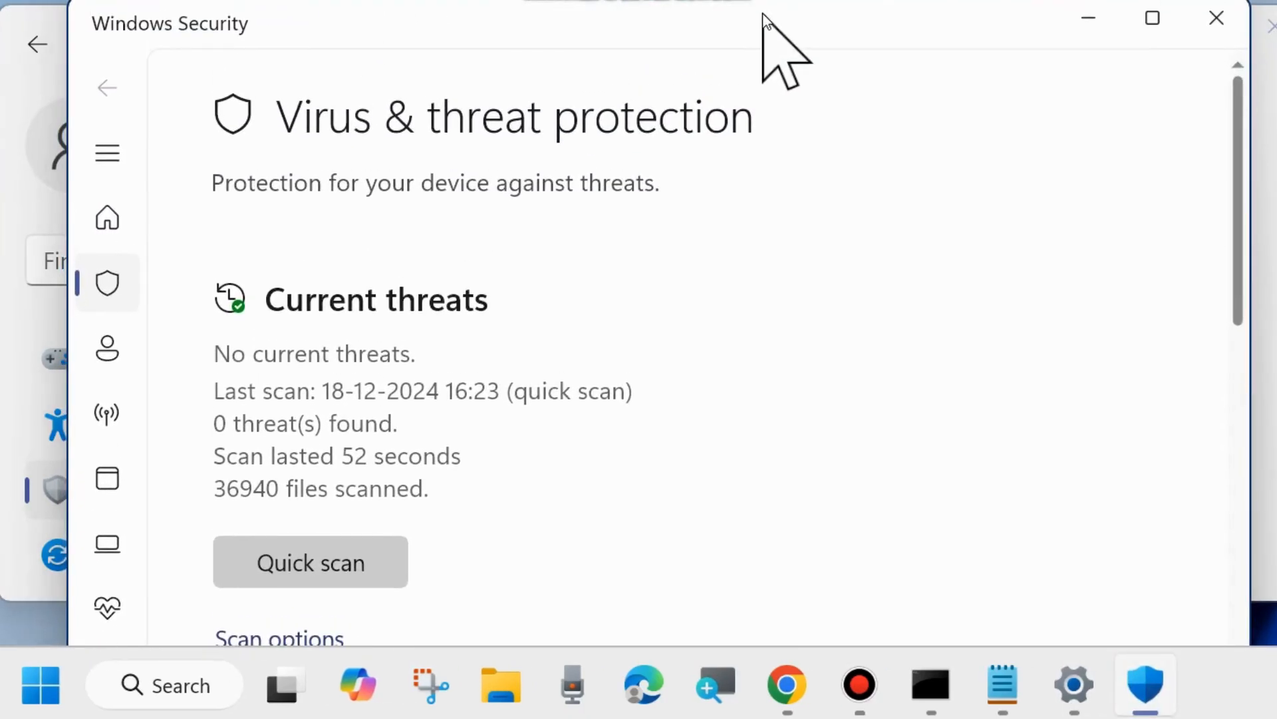
- Open Scan options, choose Full scan, then close Windows Security and Settings
drag(762, 14, 763, 30)
scroll(425, 393, down, 5)
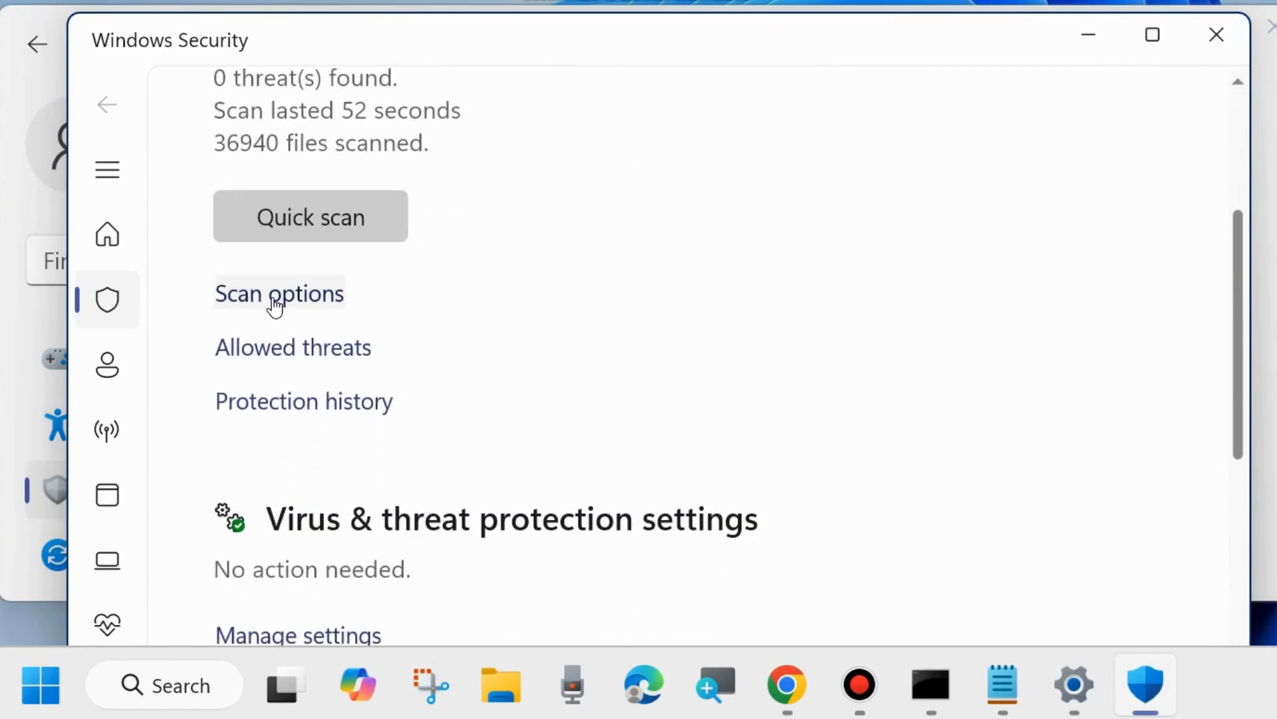
click(275, 305)
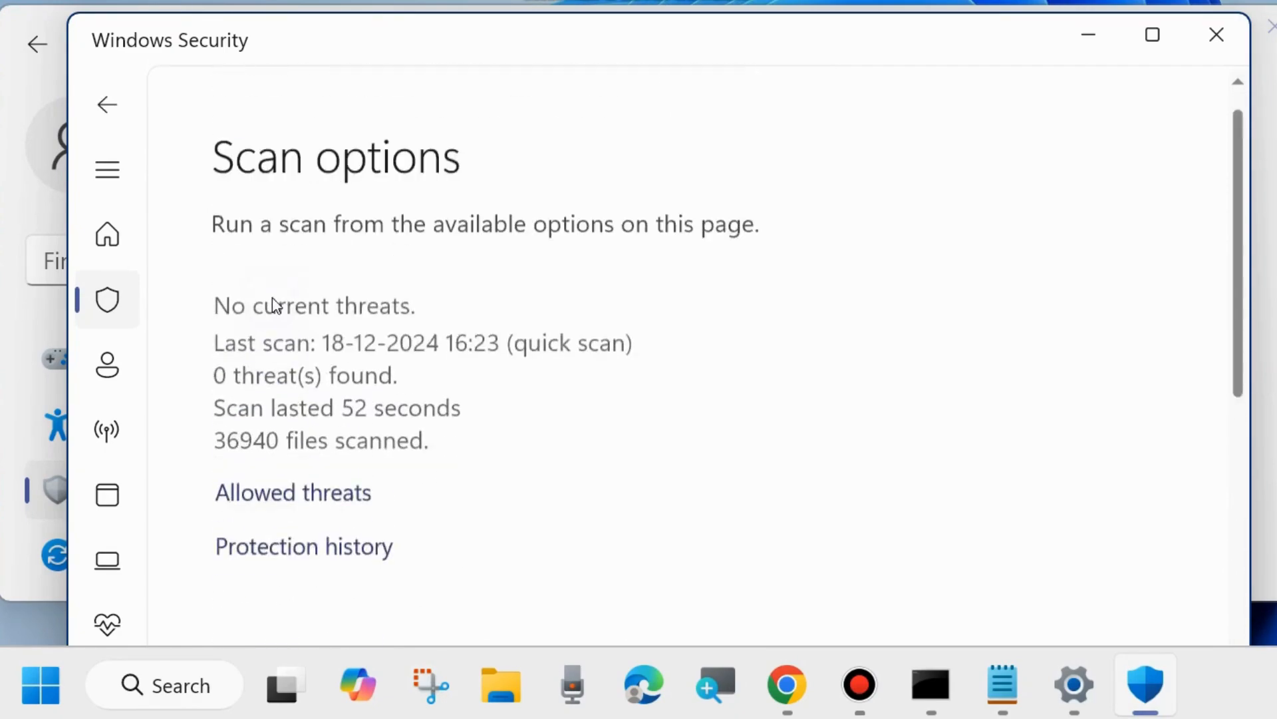
scroll(483, 348, down, 5)
scroll(486, 355, down, 2)
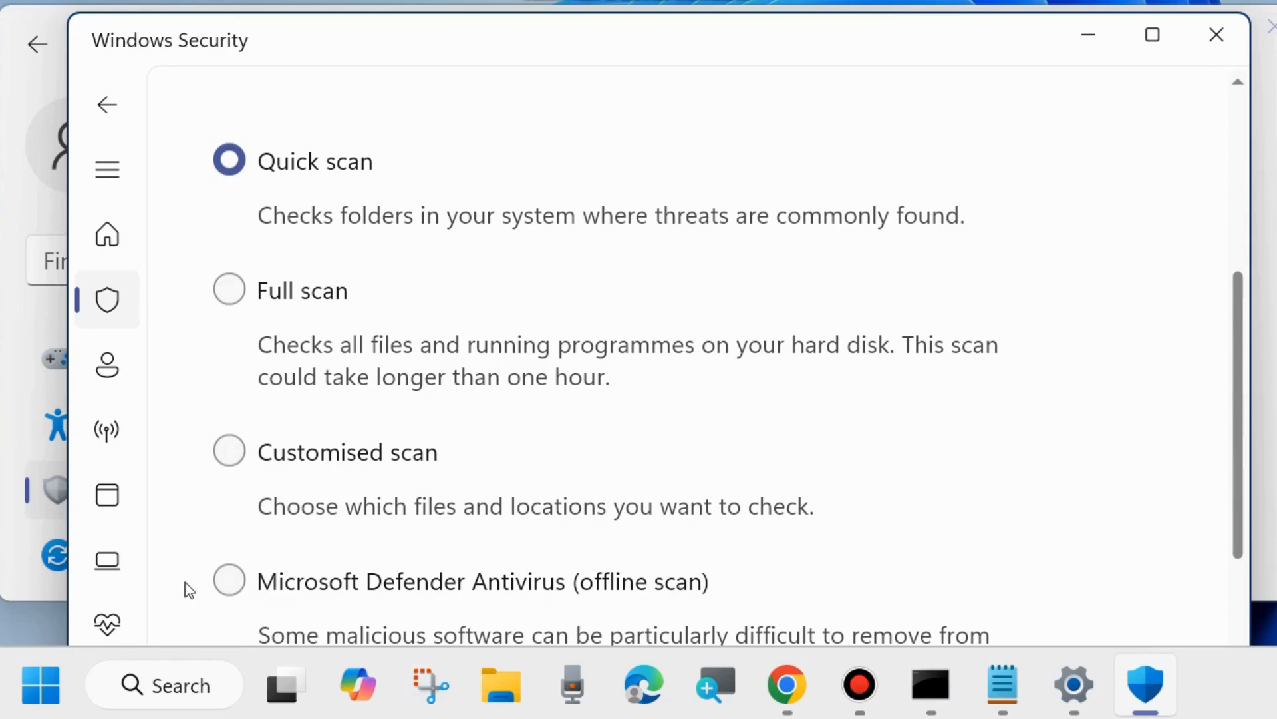
click(228, 288)
scroll(428, 331, down, 1)
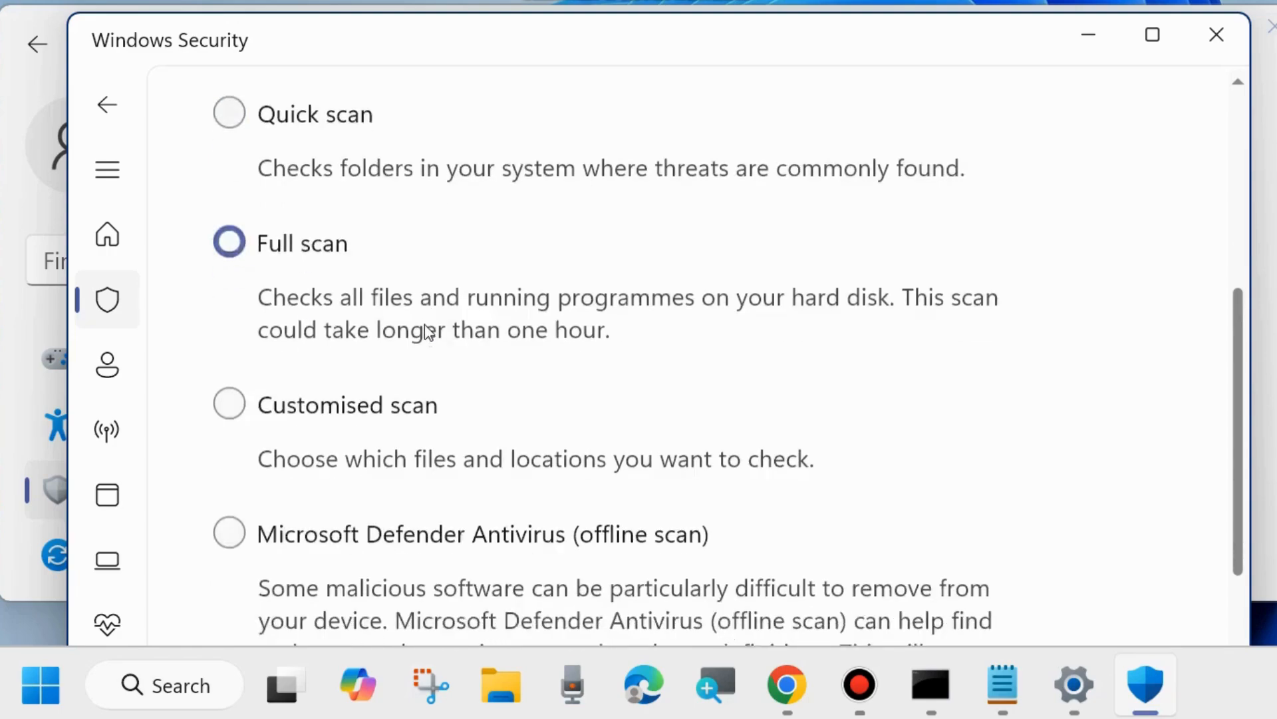
scroll(428, 330, down, 5)
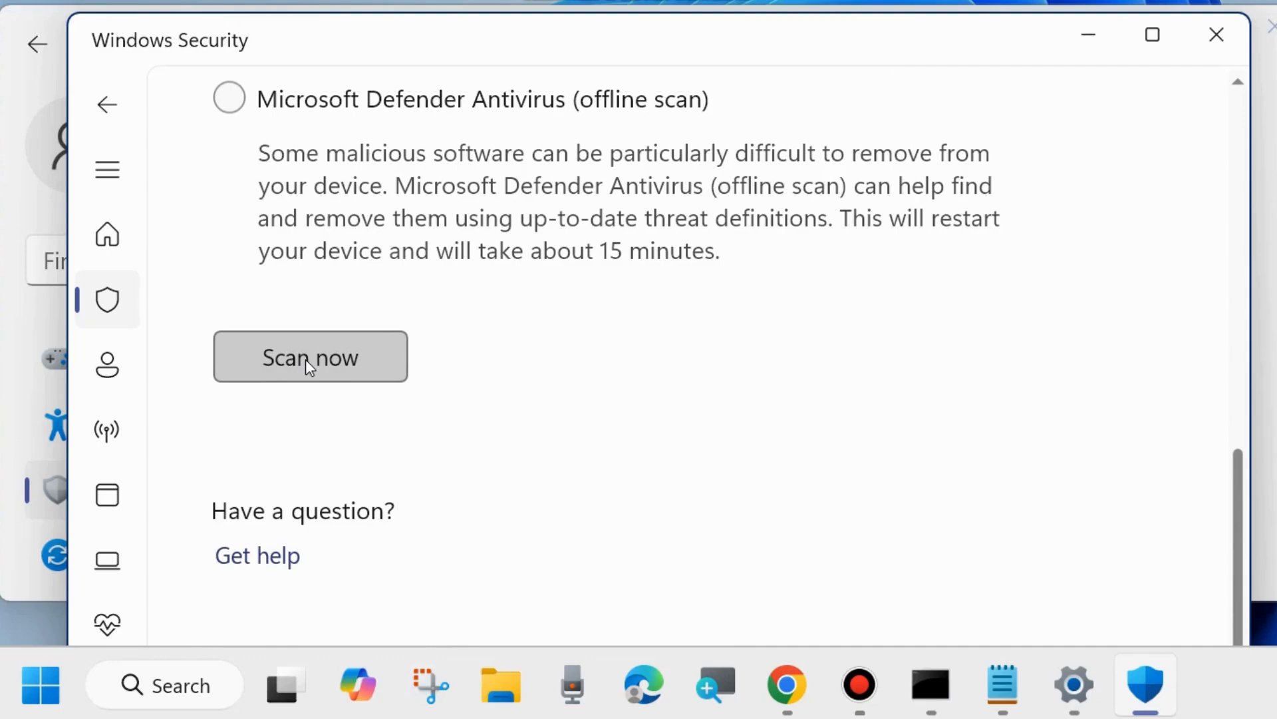
click(1215, 39)
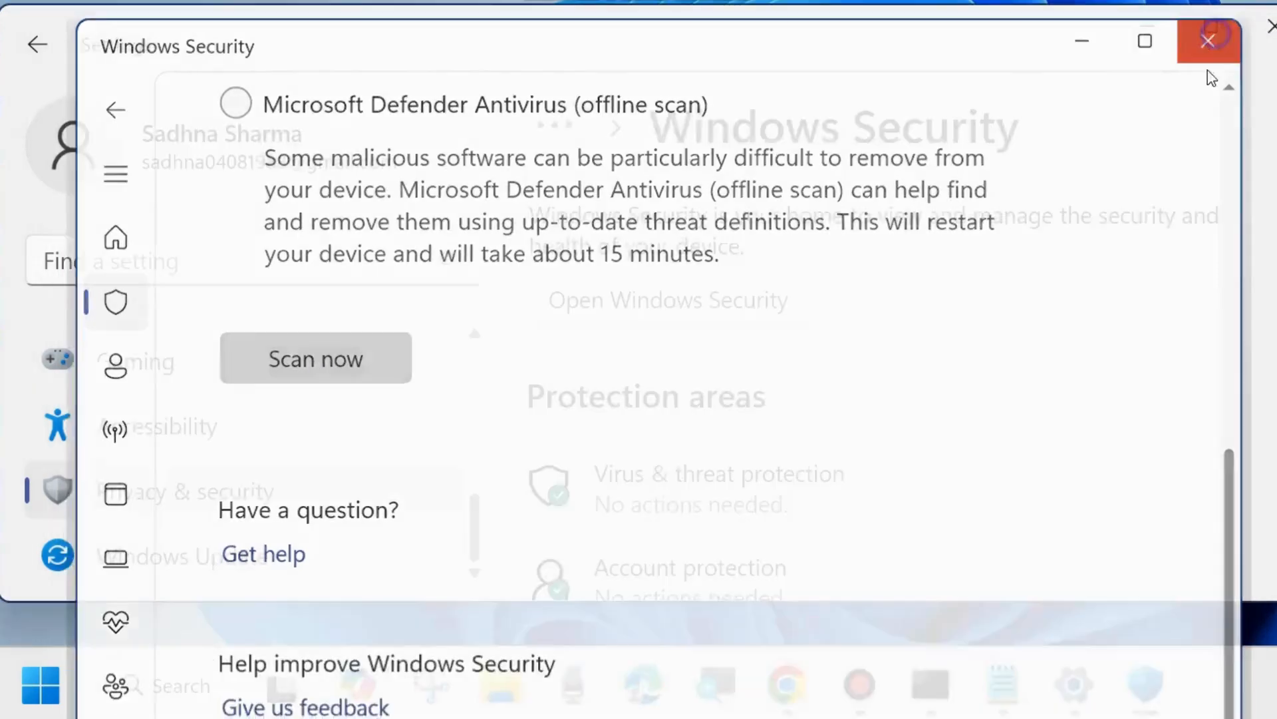
click(1268, 27)
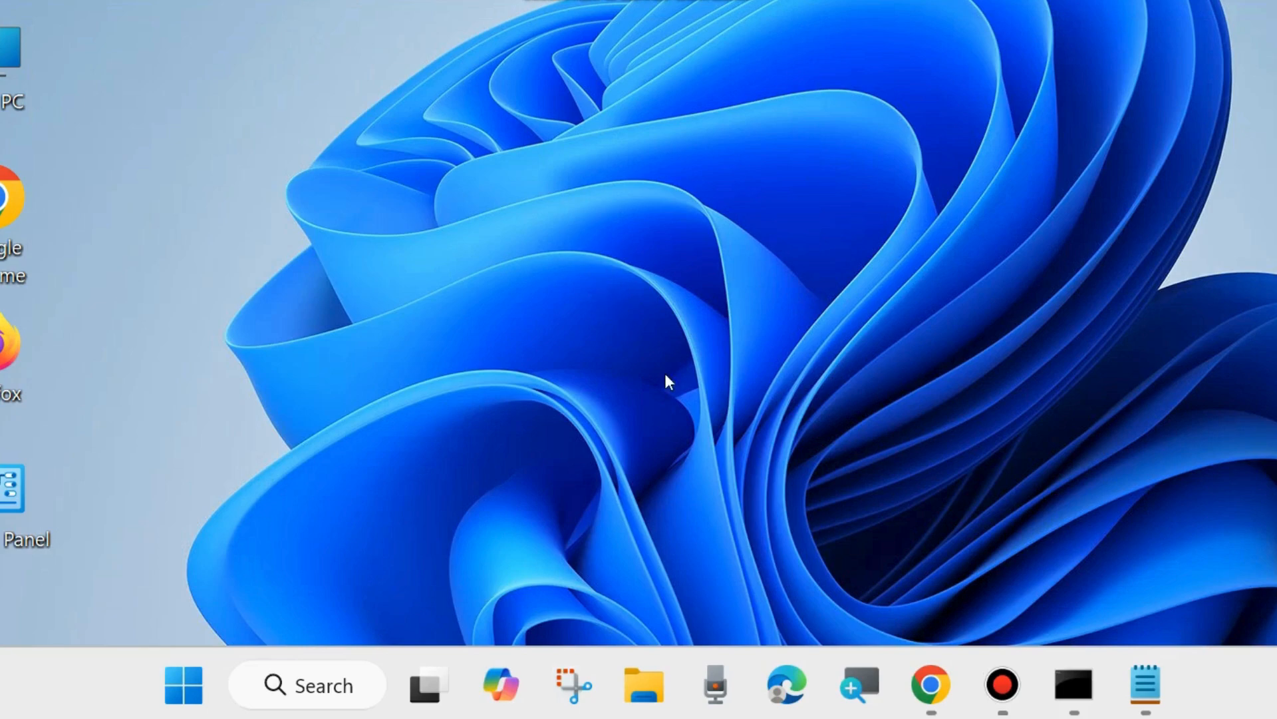
- Open the Run dialog and launch rstrui to start System Restore
right_click(181, 681)
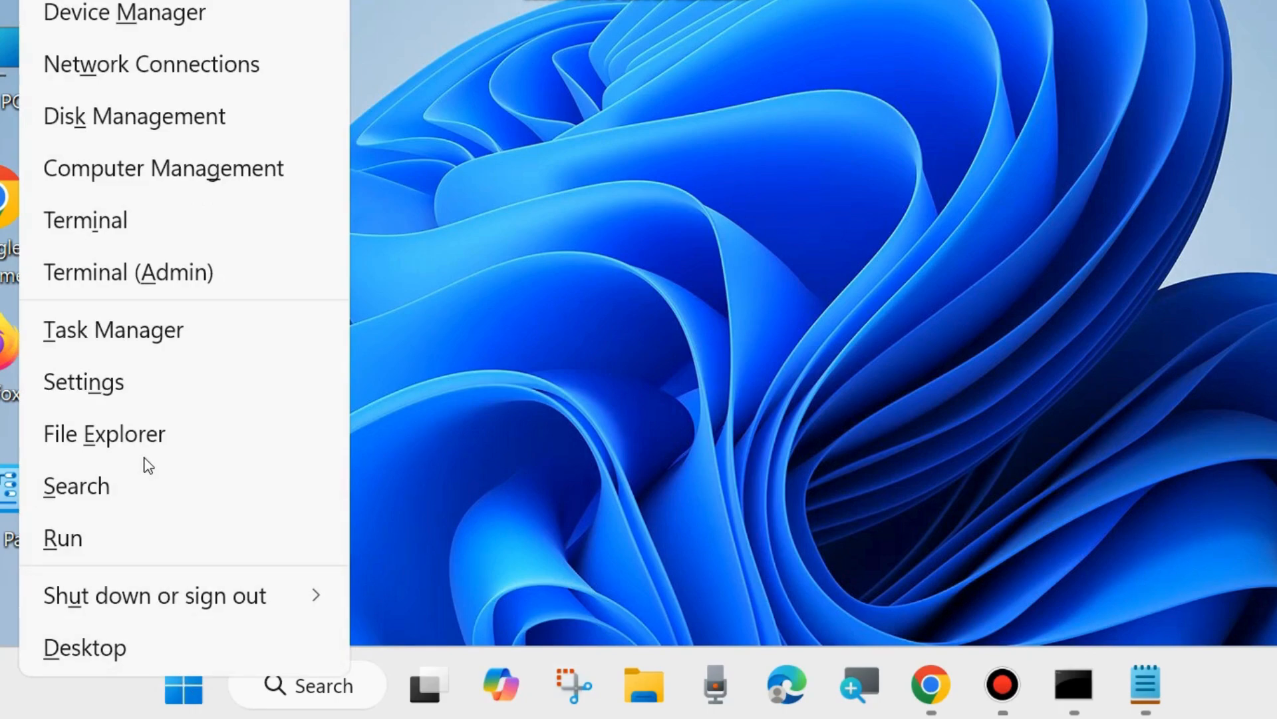
click(75, 542)
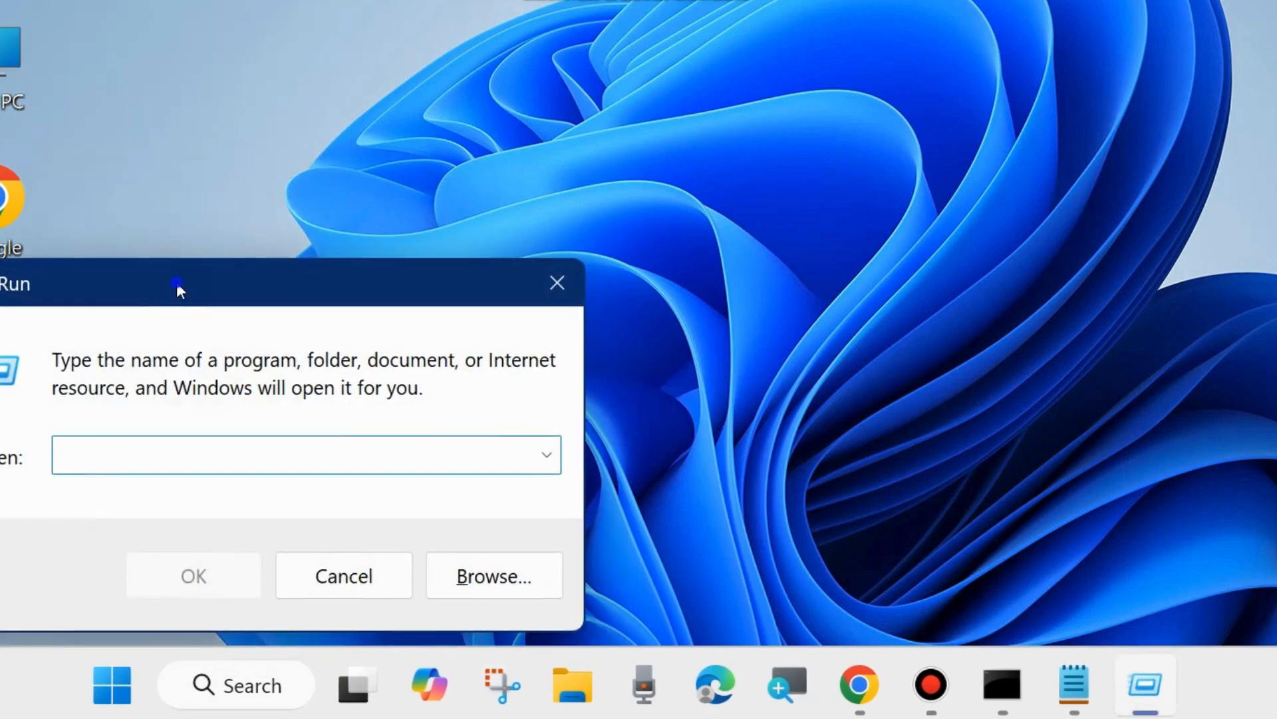
drag(177, 282, 559, 149)
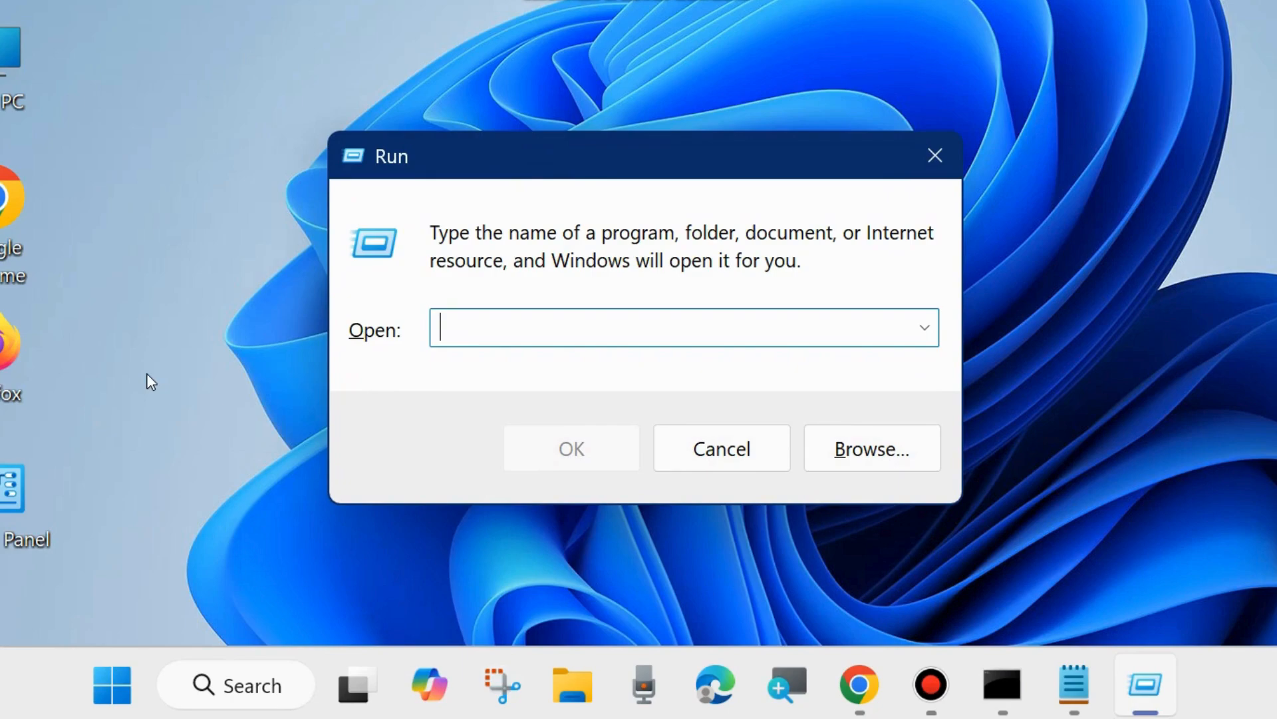
text(rstrui)
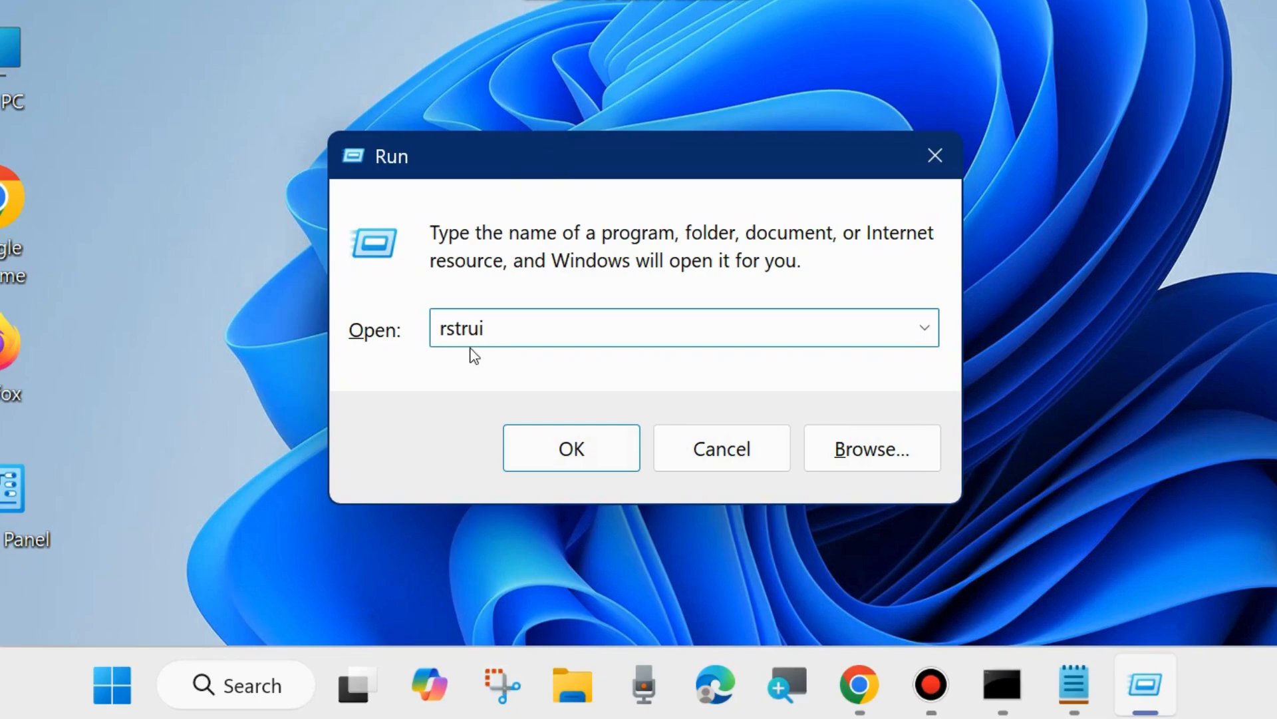
click(576, 457)
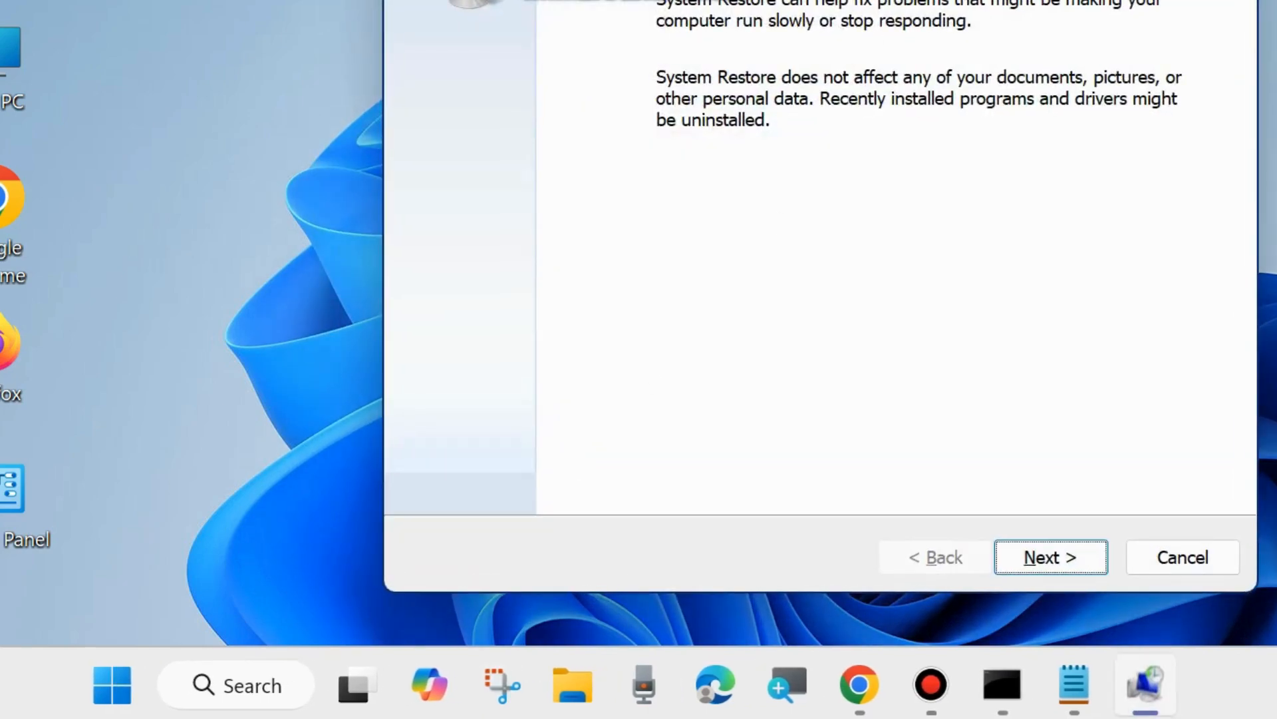
- Step through System Restore, choose the 17-12-2024 Language Pack Removal restore point, and close the wizard at confirmation
drag(884, 0, 752, 17)
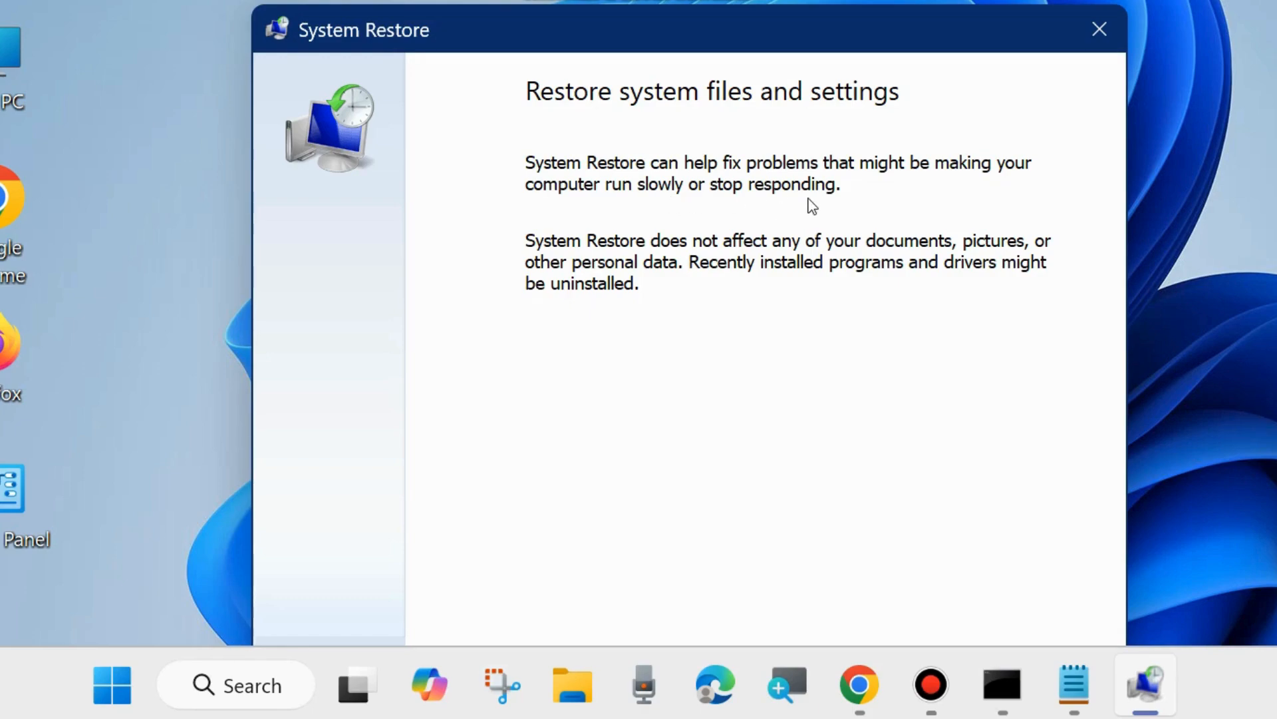
drag(735, 21, 716, 0)
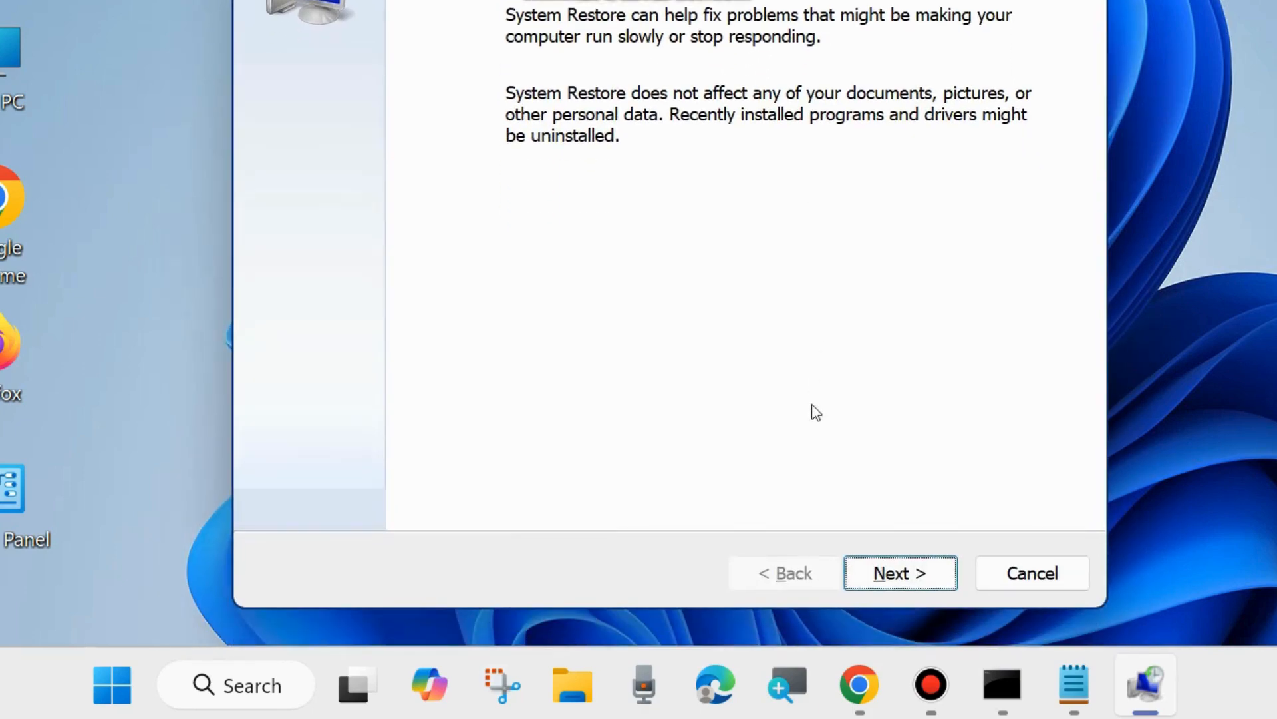
click(893, 575)
mouse_move(758, 0)
mouse_down()
mouse_move(756, 36)
mouse_move(760, 16)
mouse_up()
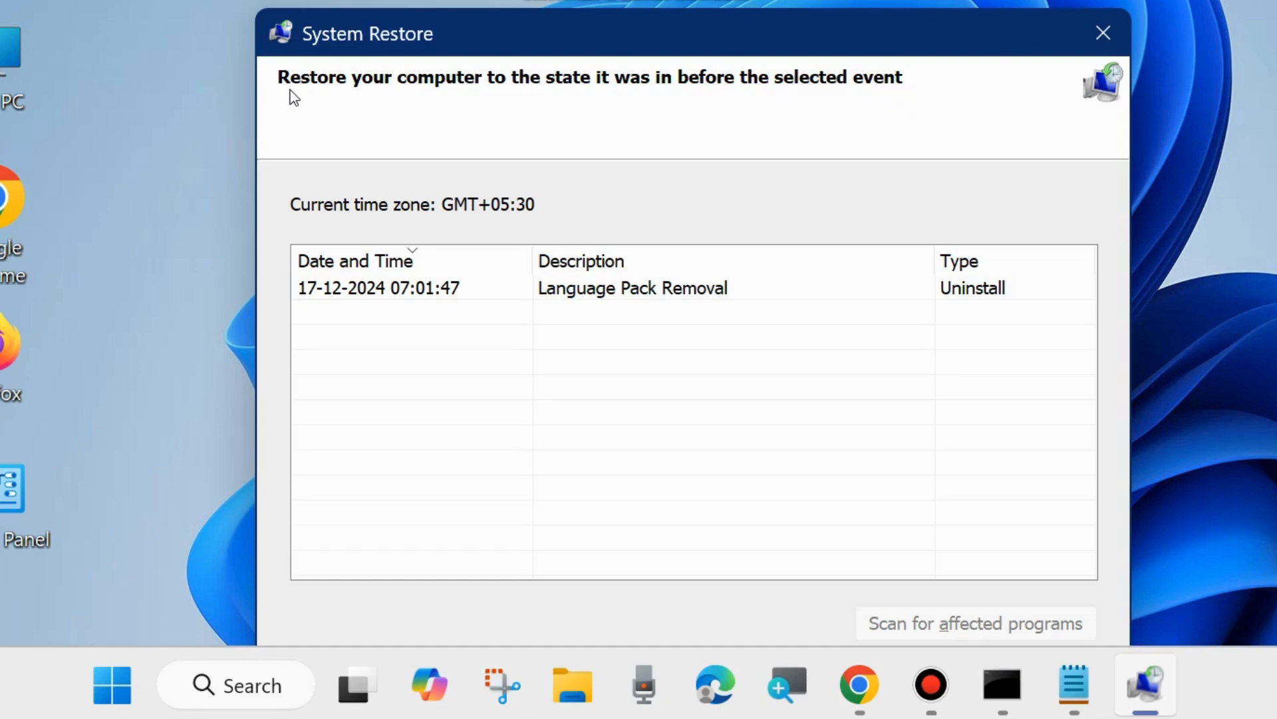
click(598, 297)
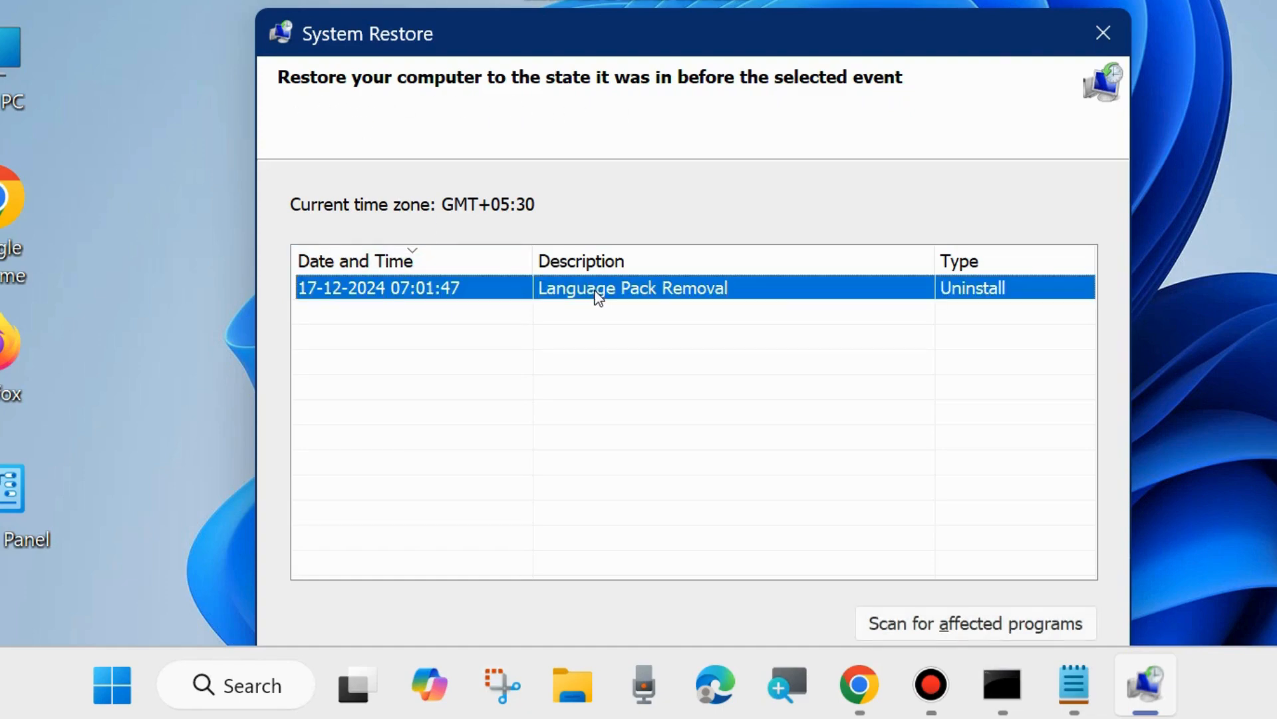
drag(748, 34, 730, 0)
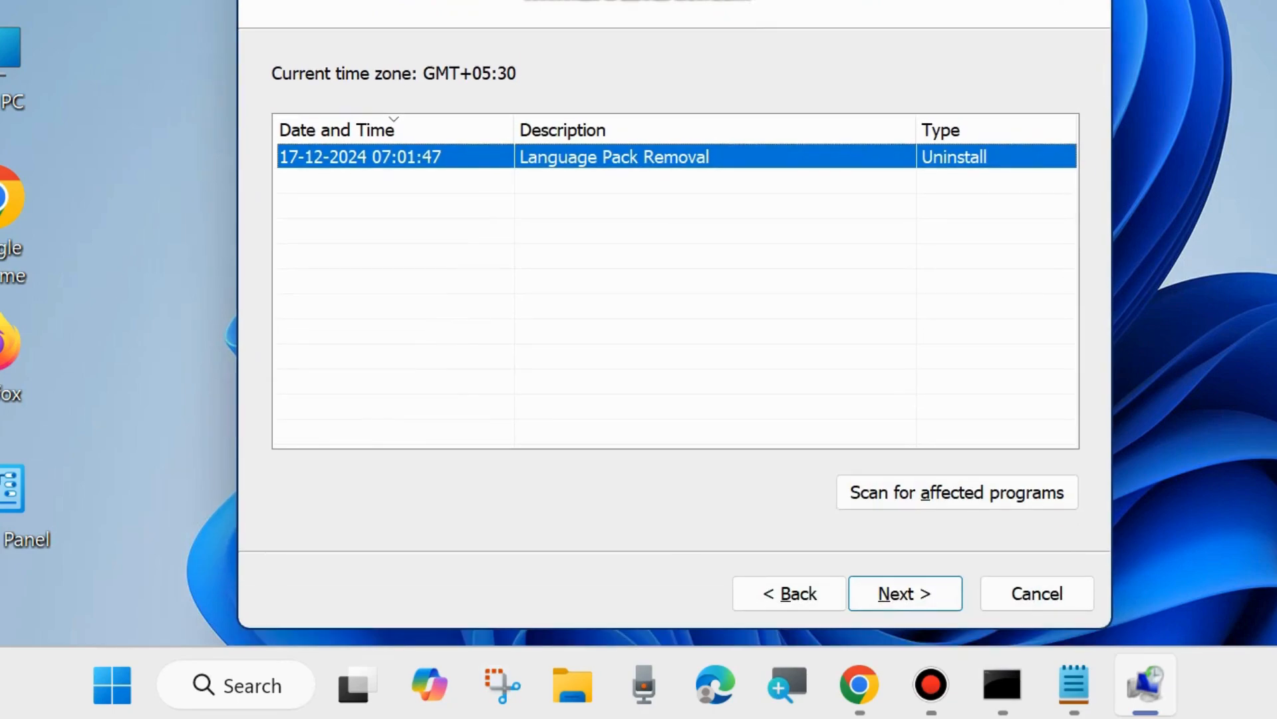
click(892, 594)
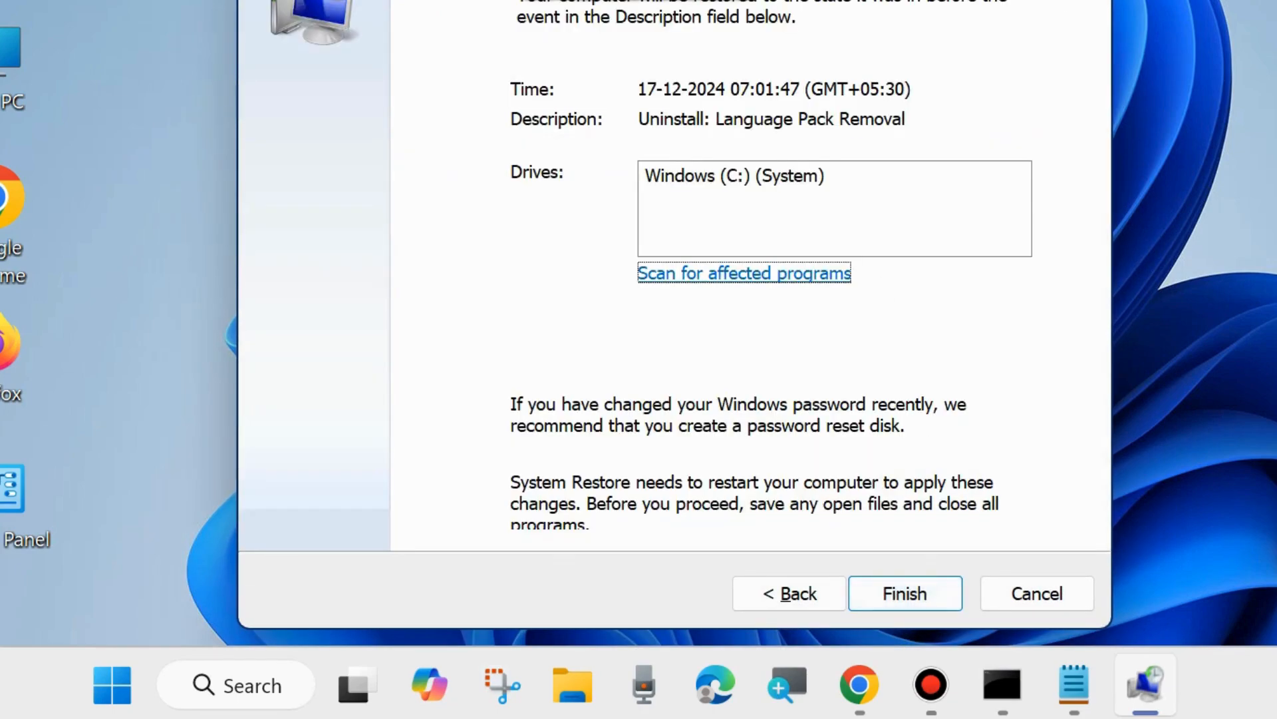
drag(810, 1, 796, 20)
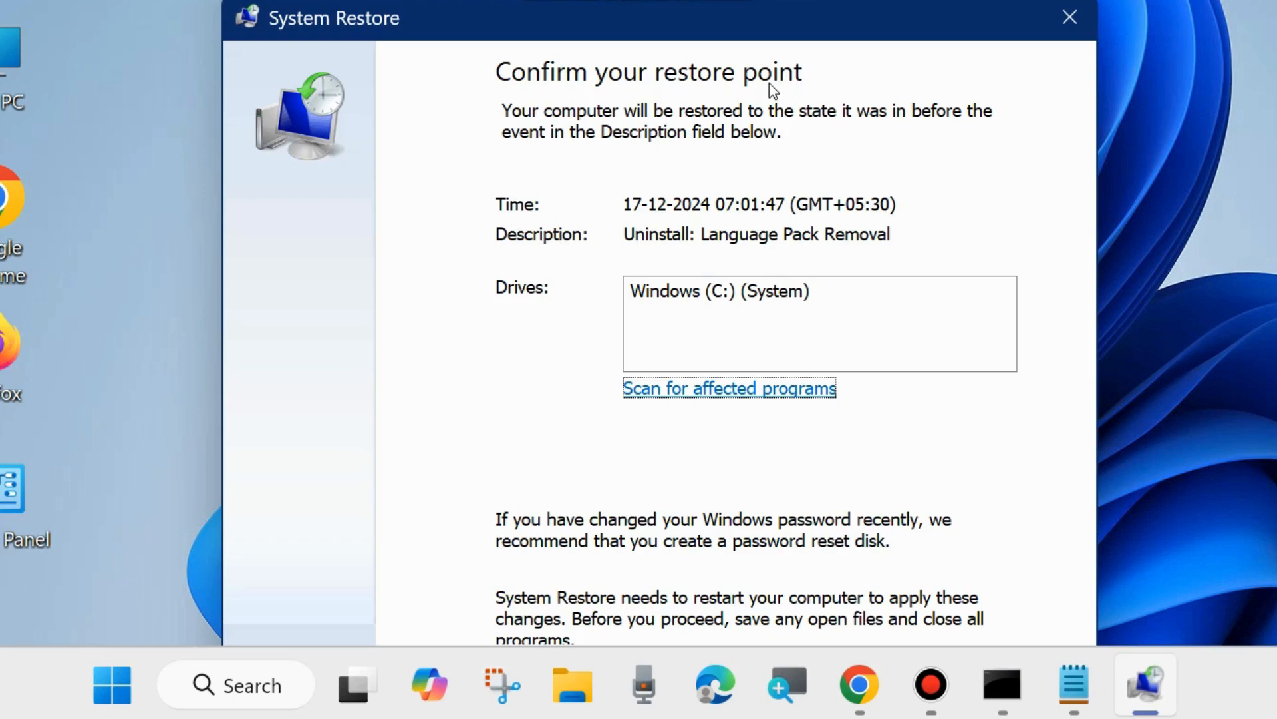
mouse_move(744, 21)
mouse_down()
mouse_move(736, 40)
mouse_move(734, 0)
mouse_up()
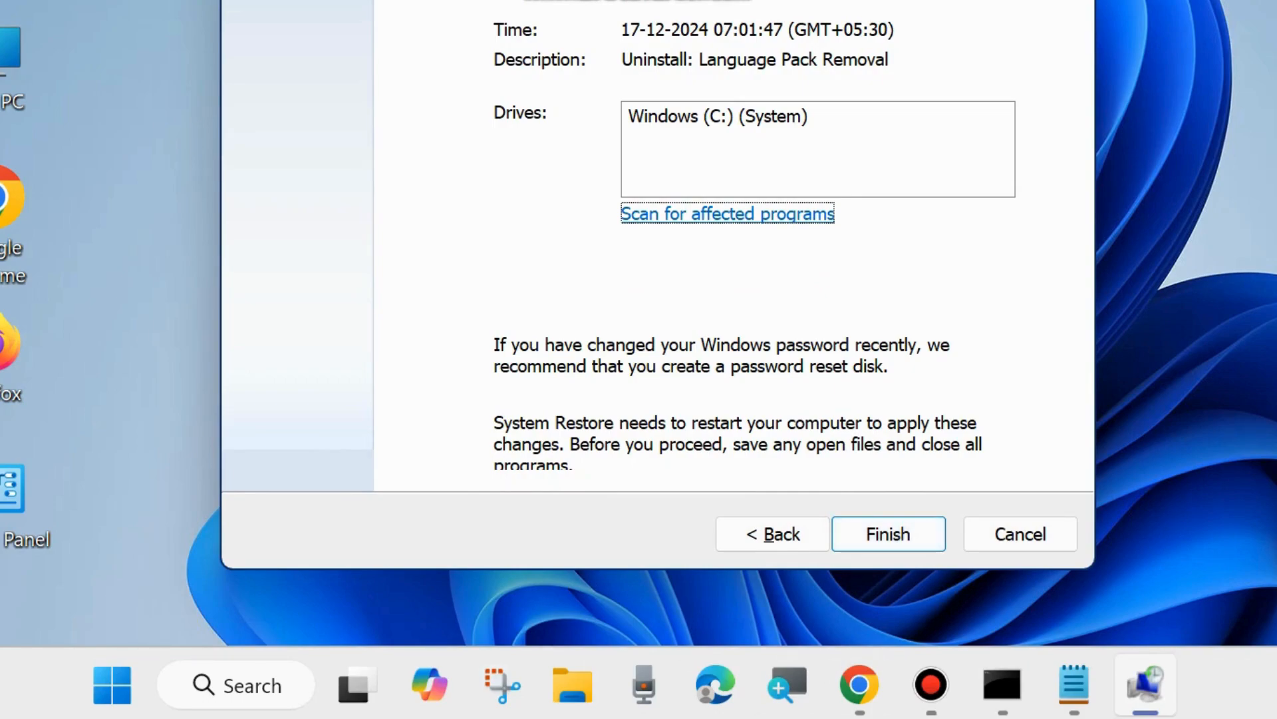
click(1074, 0)
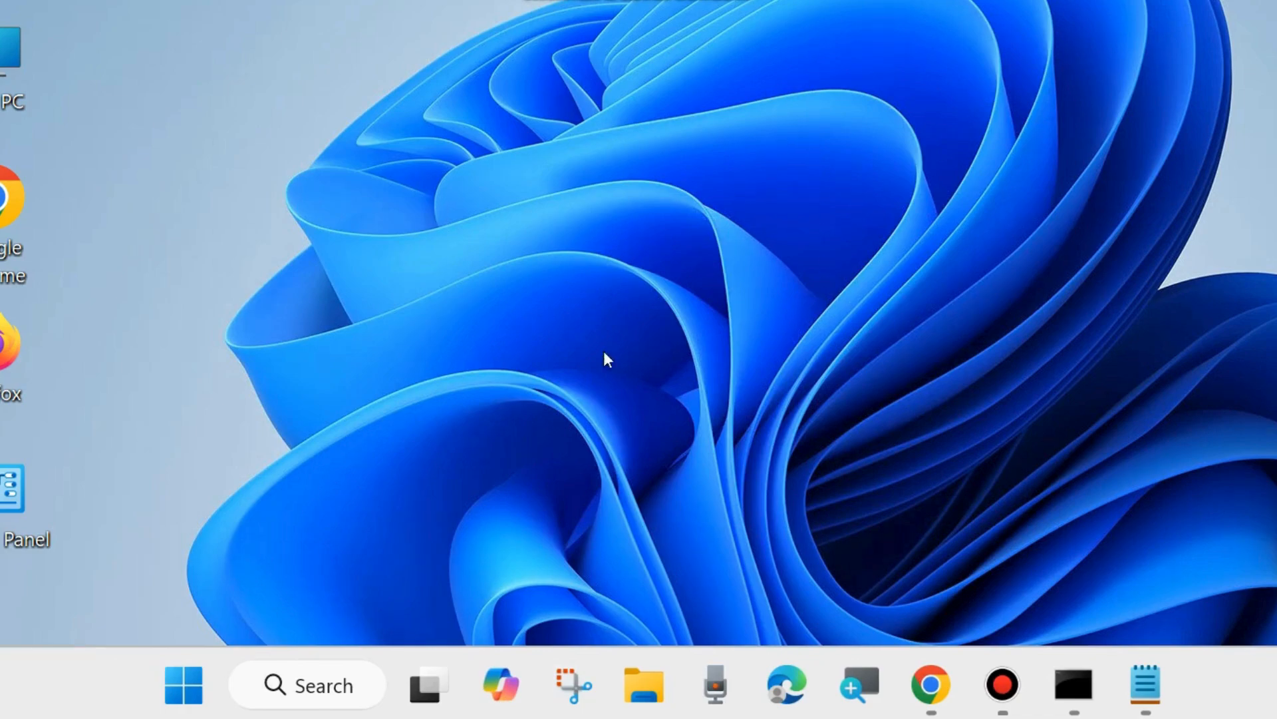
- Open Settings and go to the Recovery page under System
right_click(173, 684)
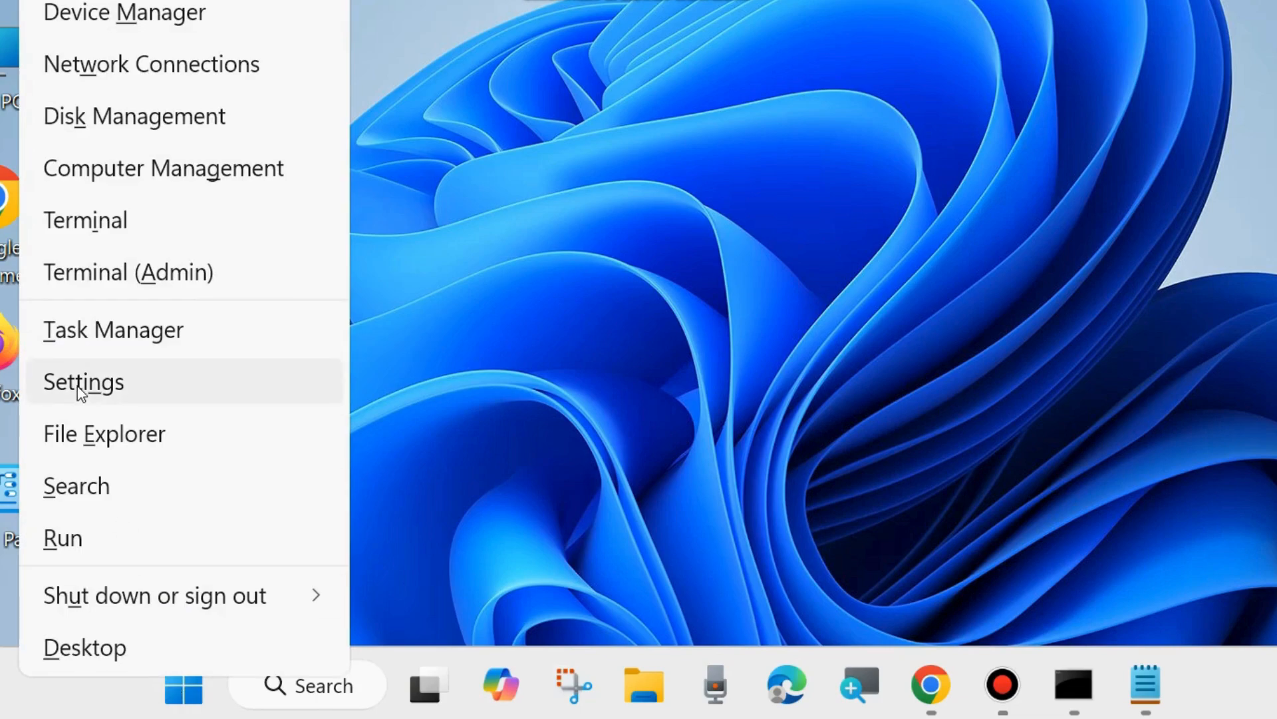
click(80, 386)
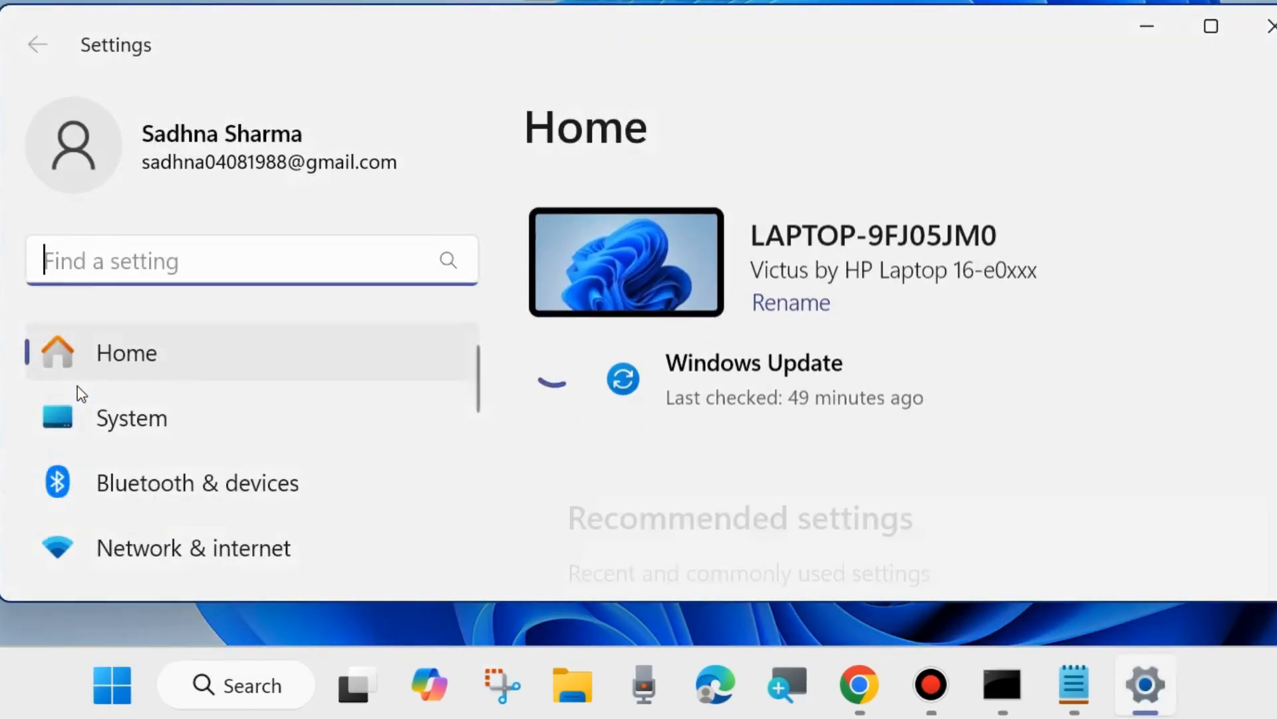
scroll(190, 459, down, 1)
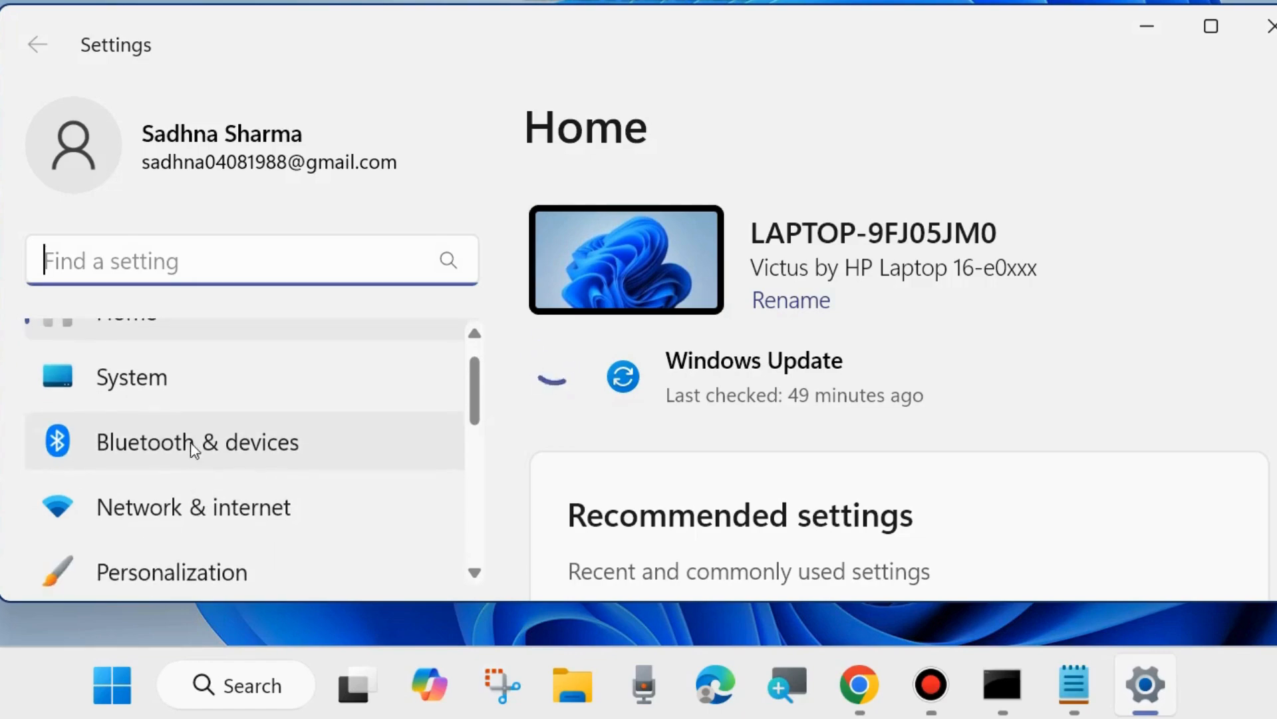
click(126, 387)
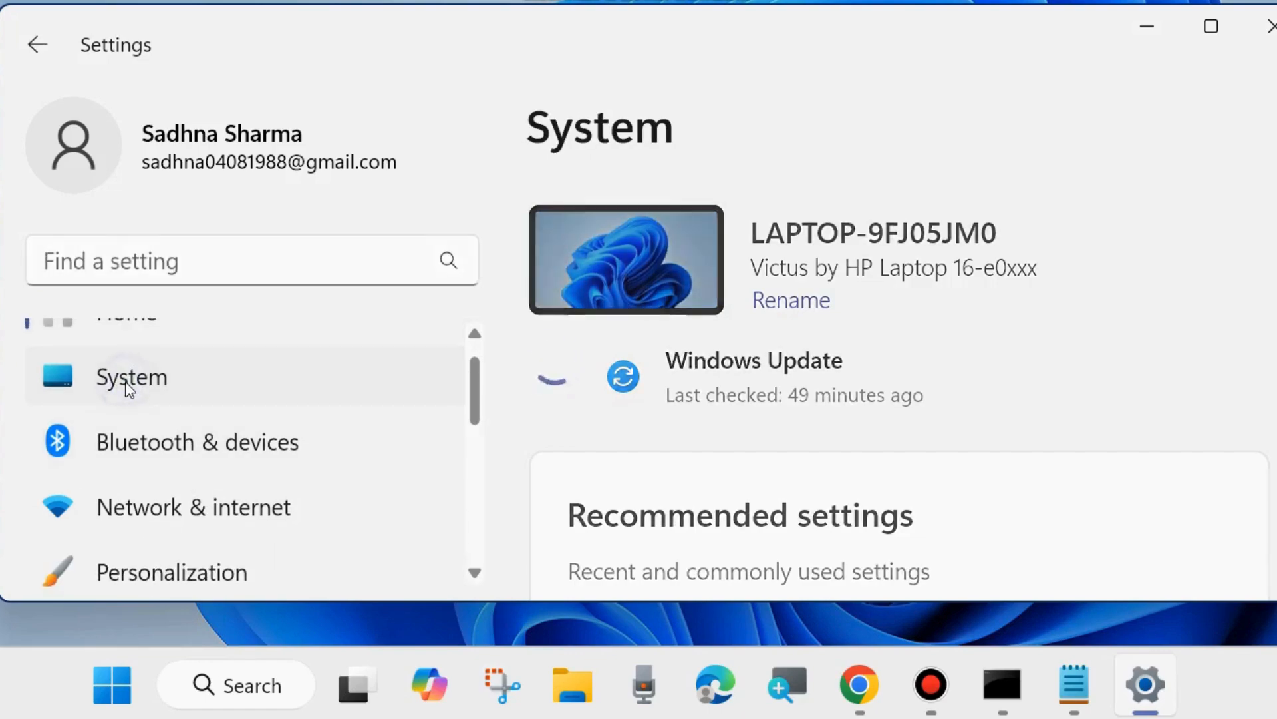
scroll(840, 416, down, 5)
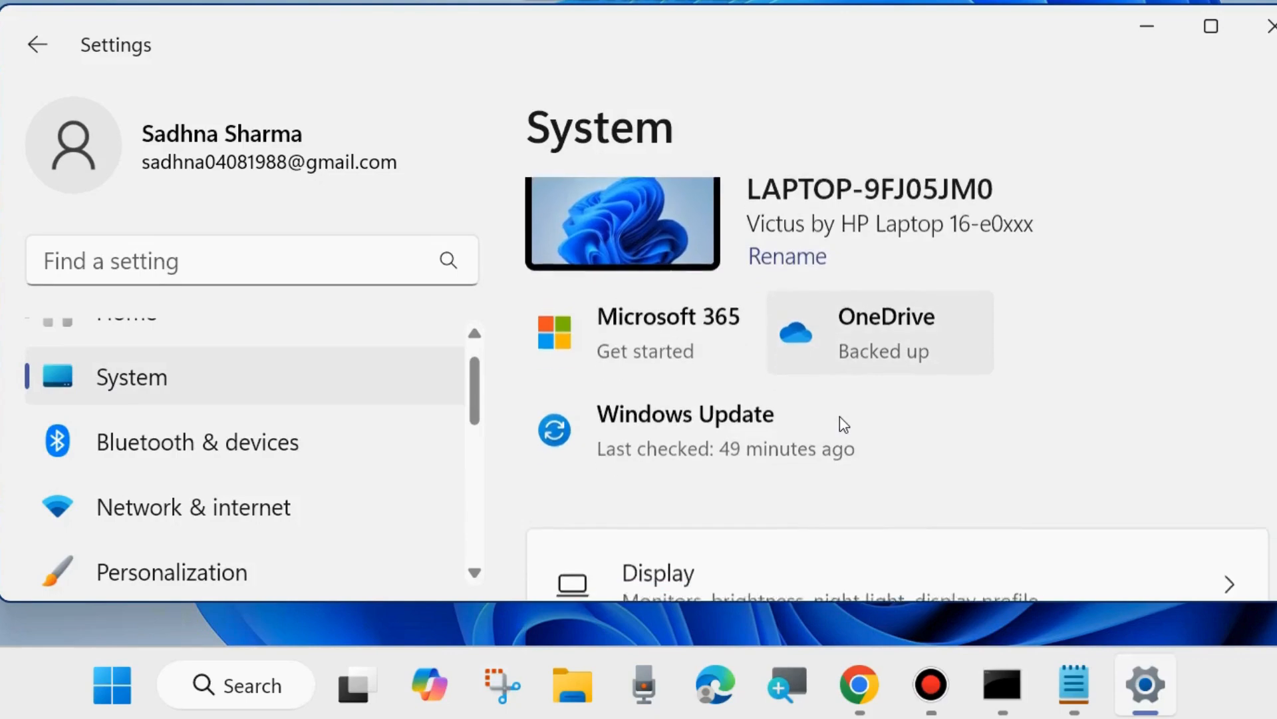
scroll(842, 424, down, 7)
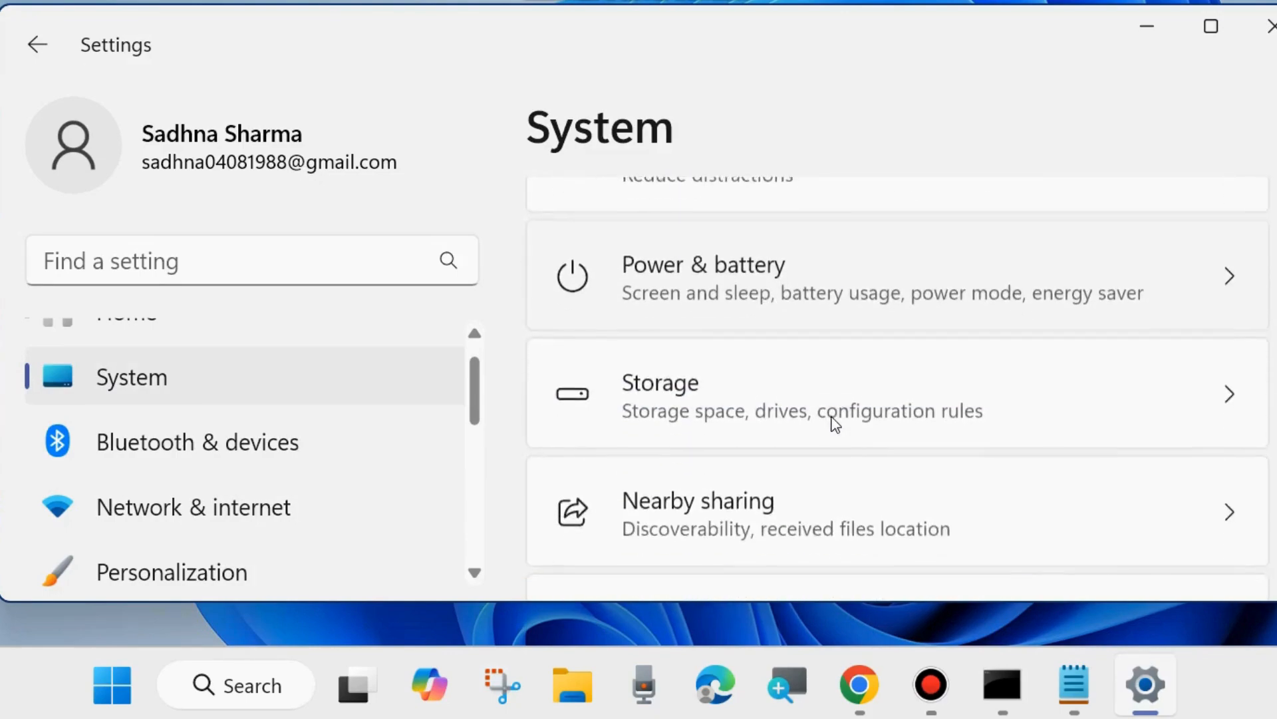
scroll(835, 424, down, 7)
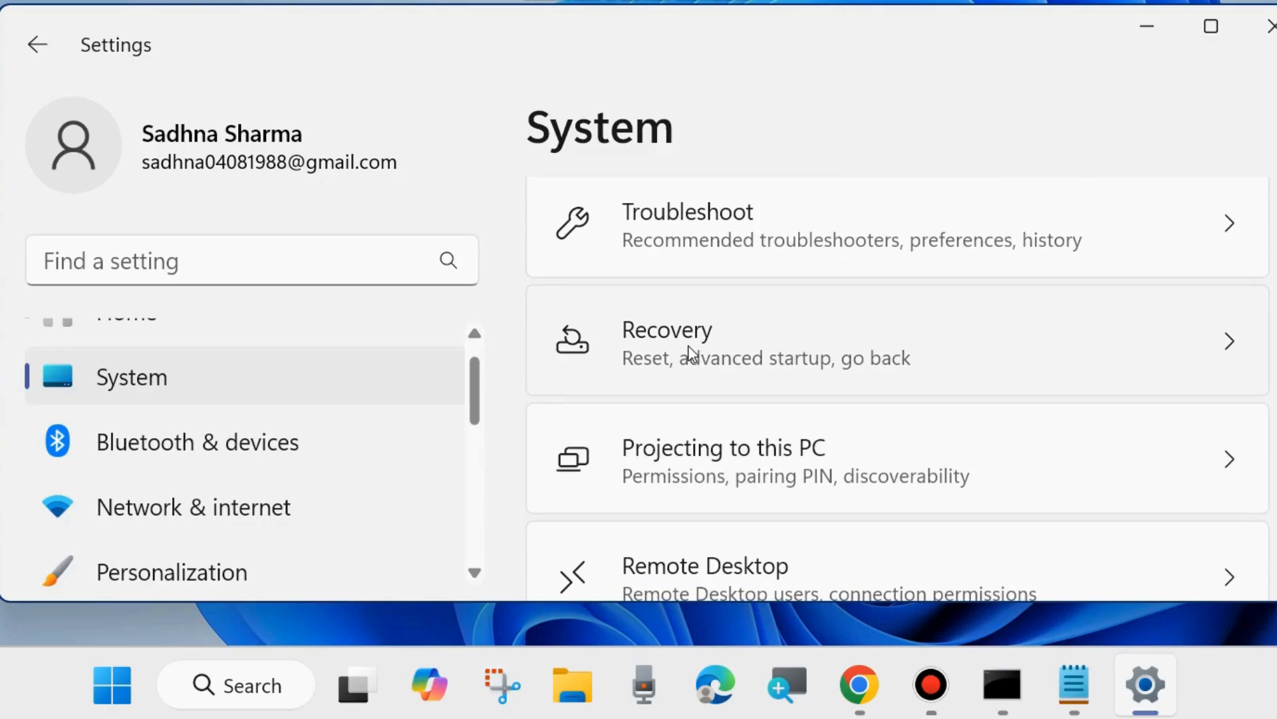
click(690, 353)
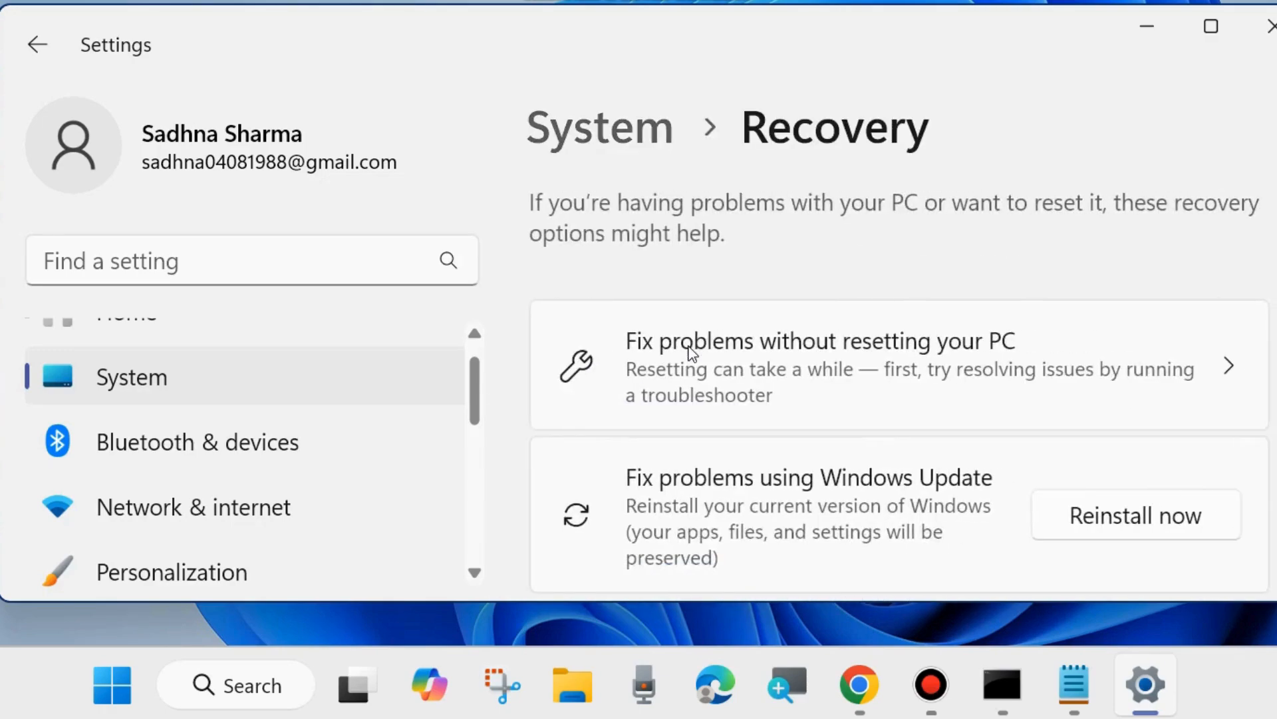
- Start Reset this PC, choose Keep my files, cancel the reset wizard, and close Settings
scroll(817, 376, down, 2)
scroll(819, 381, down, 2)
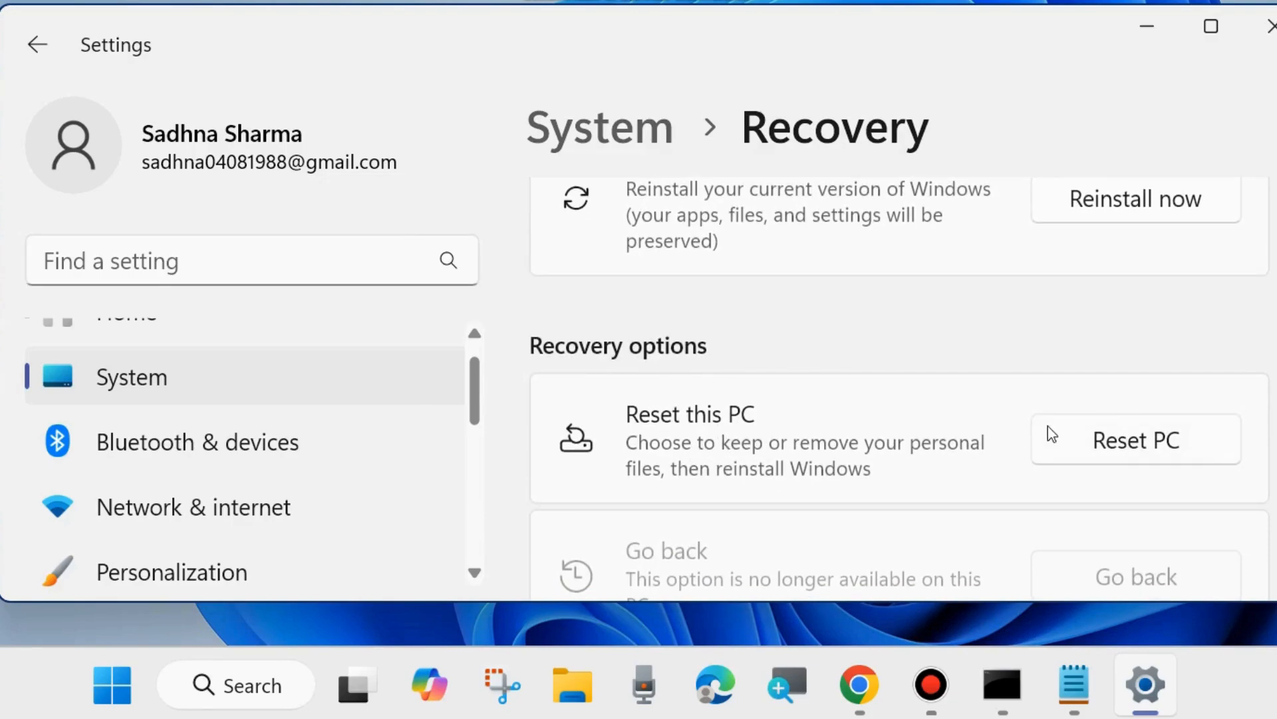
click(1135, 452)
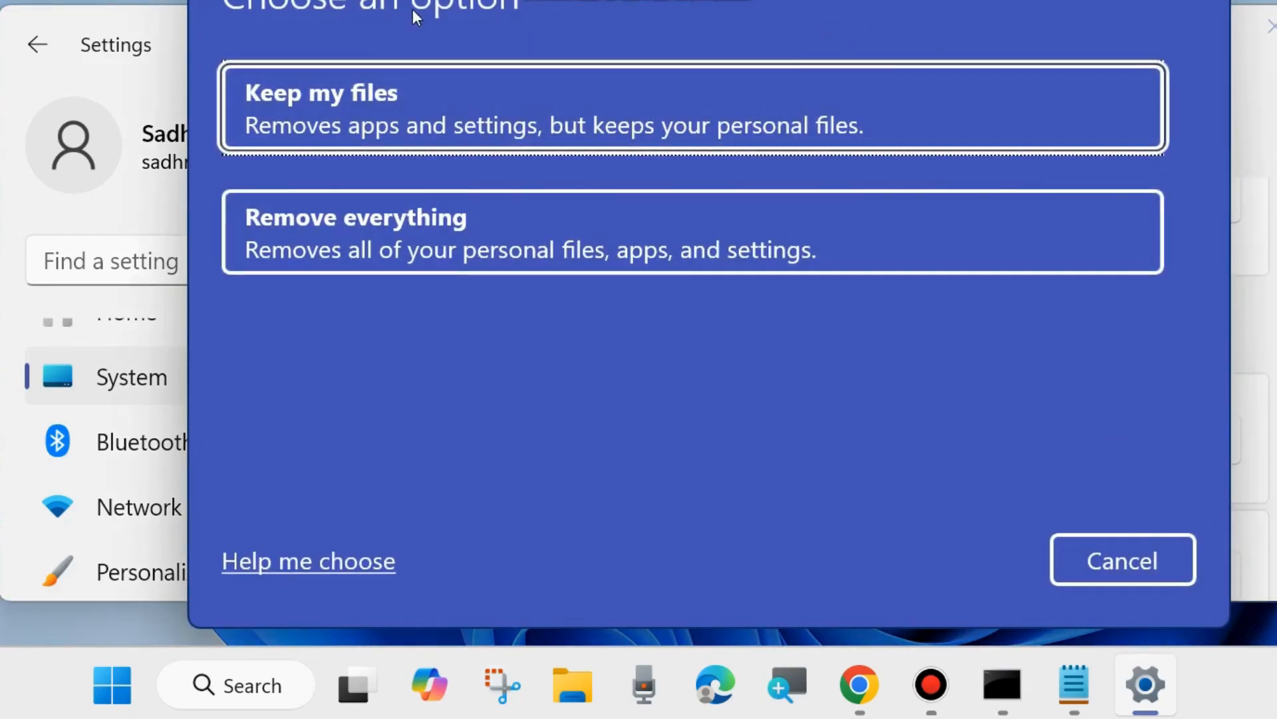
click(382, 107)
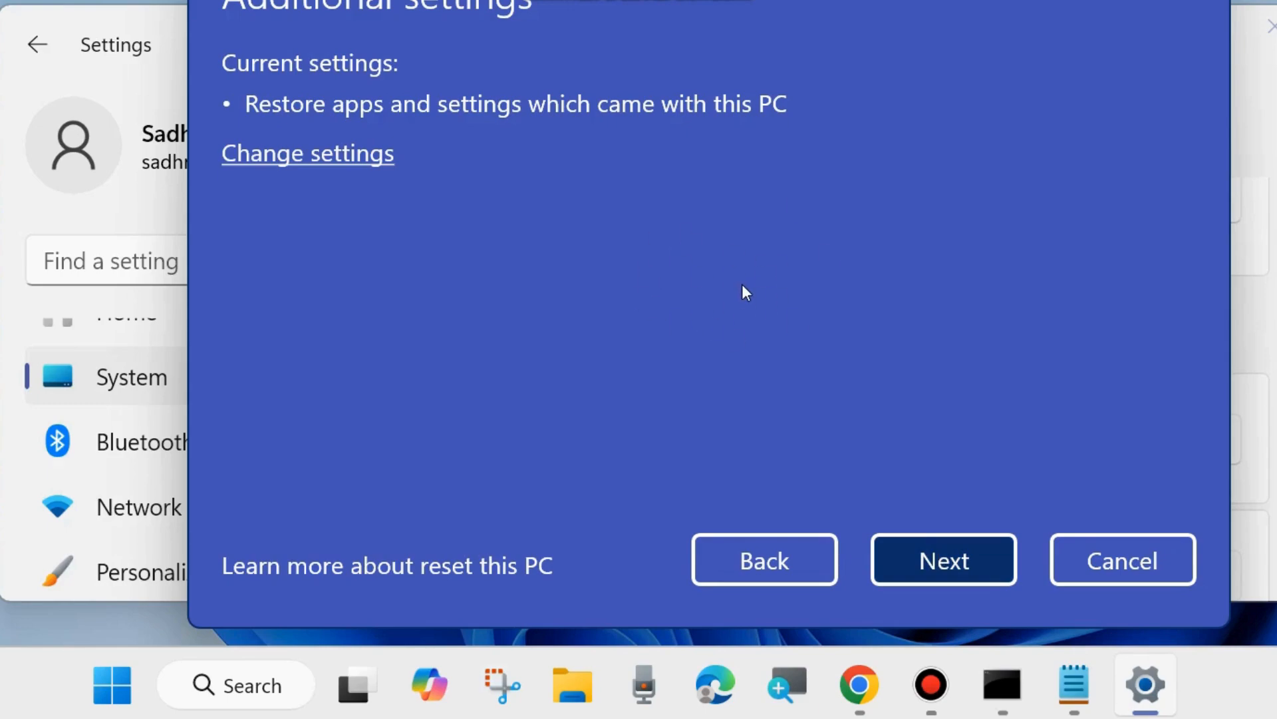
click(1114, 560)
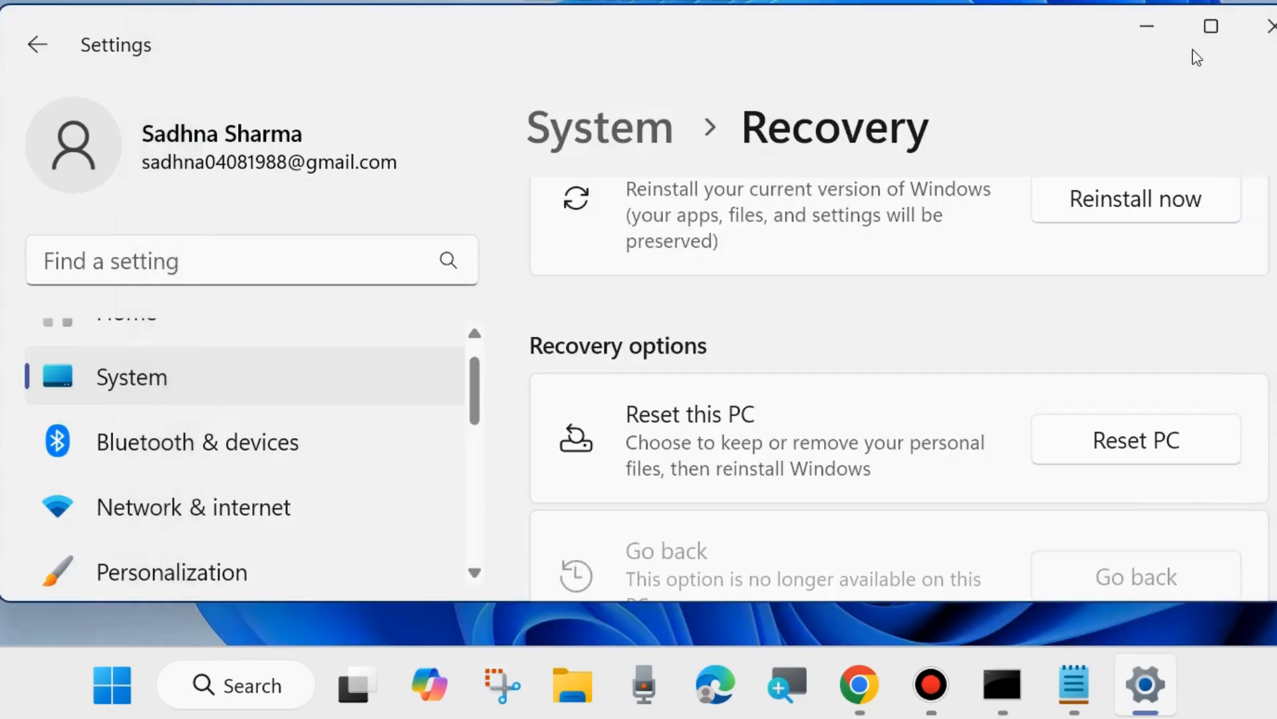
click(1268, 28)
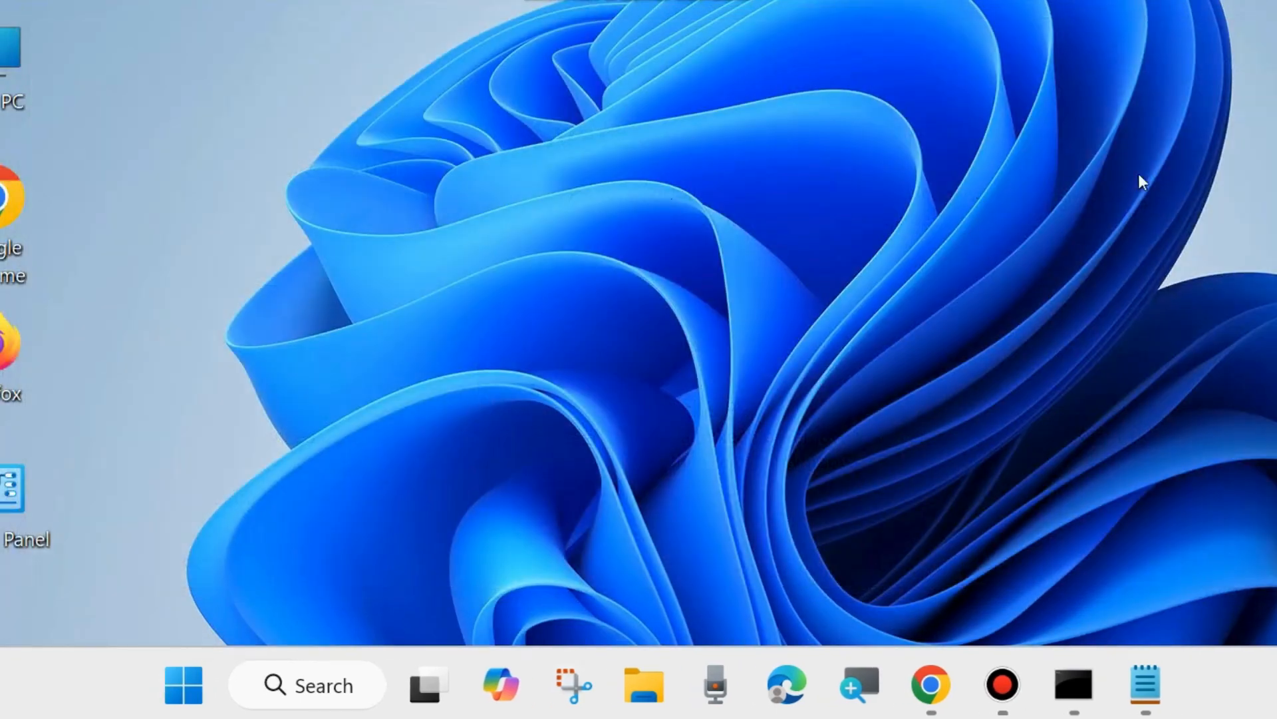